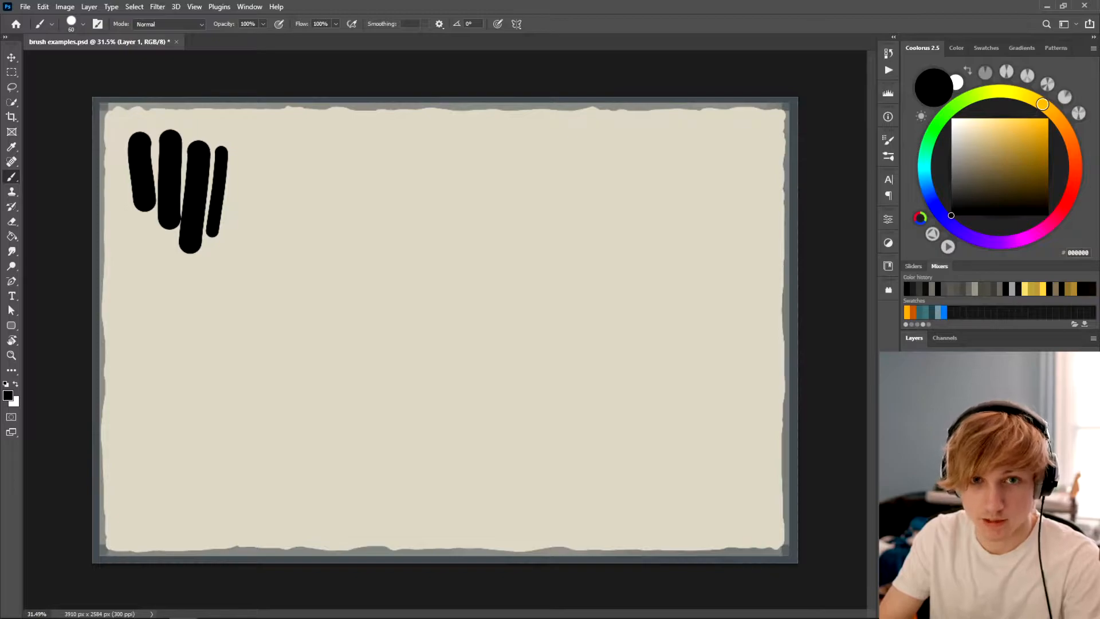
Pick a mid grey, test one stroke beside the black bars and undo it
{"action": "left_click", "coordinate": [951, 162]}
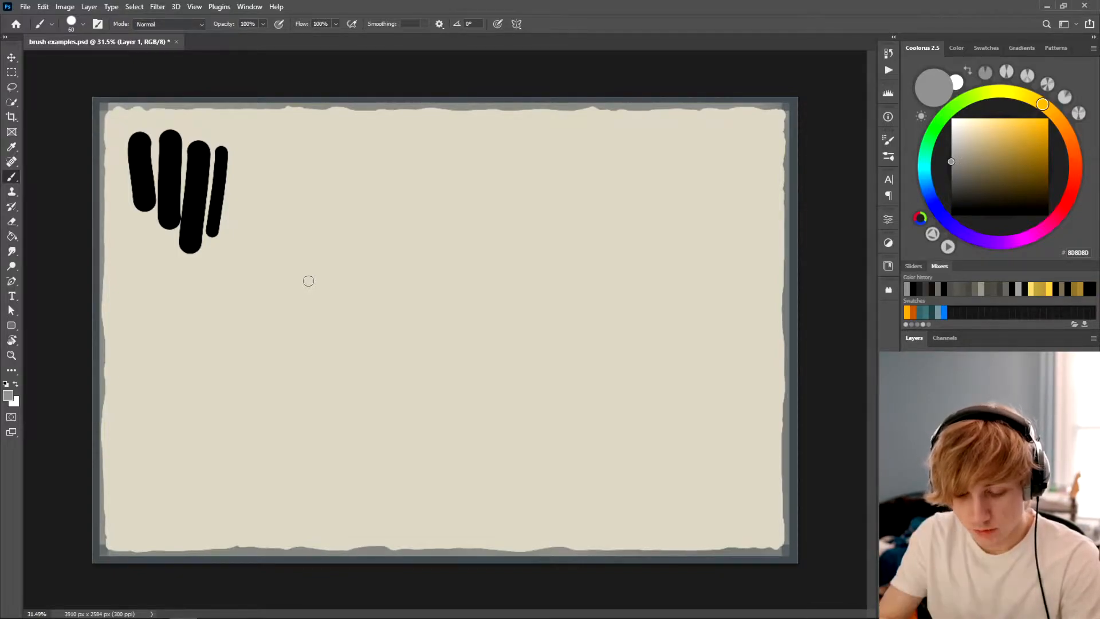
{"action": "left_click_drag", "start_coordinate": [274, 240], "coordinate": [395, 253]}
{"action": "key", "text": "ctrl+z"}
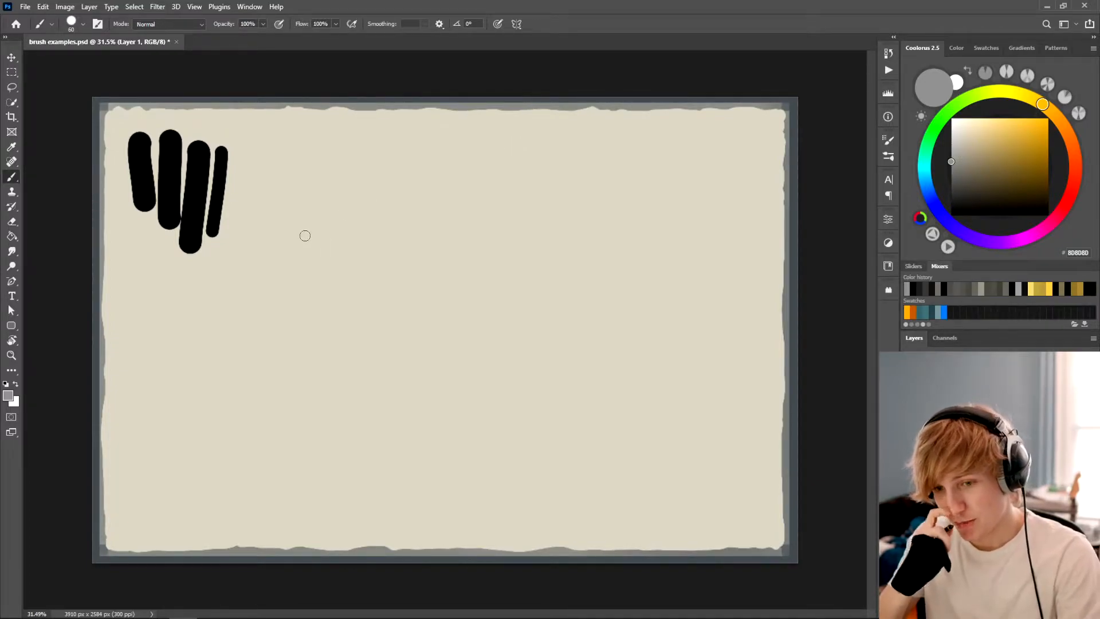
Switch to a textured brush preset, test a stroke on the blank canvas and undo it
{"action": "left_click", "coordinate": [71, 24]}
{"action": "left_click", "coordinate": [84, 216]}
{"action": "left_click_drag", "start_coordinate": [298, 169], "coordinate": [401, 269]}
{"action": "key", "text": "ctrl+z"}
Set the brush colour to near-black and test the textured brush with one stroke, undoing it
{"action": "left_click", "coordinate": [951, 204]}
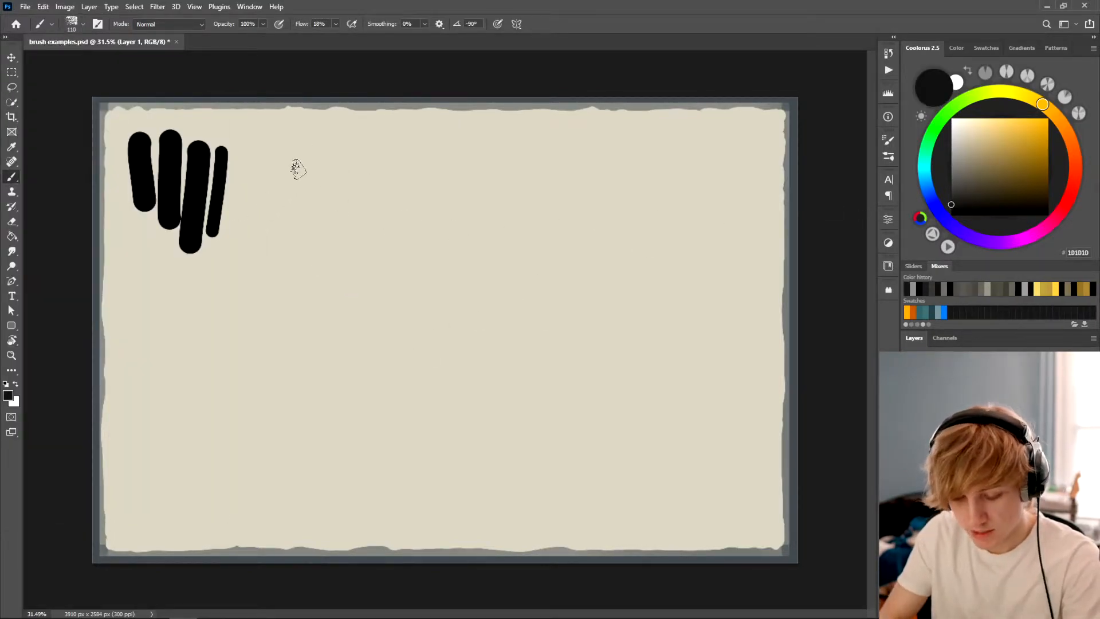
{"action": "left_click_drag", "start_coordinate": [280, 223], "coordinate": [352, 182]}
{"action": "key", "text": "ctrl+z"}
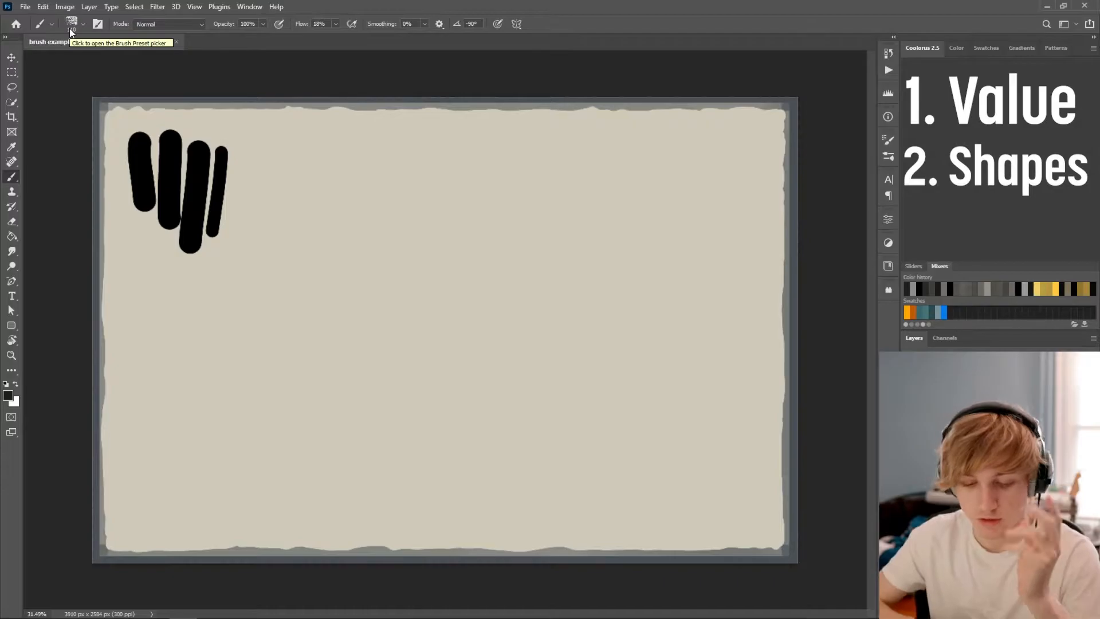
Switch to a hard round brush preset and enable pen pressure for opacity, undoing the test strokes
{"action": "left_click", "coordinate": [71, 30]}
{"action": "left_click", "coordinate": [79, 130]}
{"action": "mouse_move", "coordinate": [240, 203]}
{"action": "left_mouse_down"}
{"action": "mouse_move", "coordinate": [319, 192]}
{"action": "mouse_move", "coordinate": [387, 233]}
{"action": "left_mouse_up"}
{"action": "key", "text": "ctrl+z"}
{"action": "left_click", "coordinate": [279, 23]}
{"action": "key", "text": "ctrl+z"}
Block in a rock mass beside the black bars with overlapping translucent dark strokes, undoing unwanted ones
{"action": "mouse_move", "coordinate": [304, 164]}
{"action": "left_mouse_down"}
{"action": "mouse_move", "coordinate": [298, 199]}
{"action": "mouse_move", "coordinate": [313, 229]}
{"action": "mouse_move", "coordinate": [346, 227]}
{"action": "left_mouse_up"}
{"action": "key", "text": "ctrl+z"}
{"action": "mouse_move", "coordinate": [312, 164]}
{"action": "left_mouse_down"}
{"action": "mouse_move", "coordinate": [310, 249]}
{"action": "mouse_move", "coordinate": [345, 227]}
{"action": "left_mouse_up"}
{"action": "key", "text": "ctrl+z"}
{"action": "mouse_move", "coordinate": [319, 168]}
{"action": "left_mouse_down"}
{"action": "mouse_move", "coordinate": [315, 209]}
{"action": "mouse_move", "coordinate": [341, 195]}
{"action": "mouse_move", "coordinate": [348, 256]}
{"action": "mouse_move", "coordinate": [378, 246]}
{"action": "mouse_move", "coordinate": [326, 194]}
{"action": "mouse_move", "coordinate": [362, 210]}
{"action": "mouse_move", "coordinate": [368, 246]}
{"action": "mouse_move", "coordinate": [399, 212]}
{"action": "mouse_move", "coordinate": [387, 265]}
{"action": "mouse_move", "coordinate": [390, 228]}
{"action": "mouse_move", "coordinate": [342, 187]}
{"action": "mouse_move", "coordinate": [415, 207]}
{"action": "mouse_move", "coordinate": [410, 242]}
{"action": "mouse_move", "coordinate": [427, 232]}
{"action": "mouse_move", "coordinate": [352, 277]}
{"action": "left_mouse_up"}
{"action": "key", "text": "ctrl+z"}
Erase the edges of the grey mass to carve it into an angular, faceted rock
{"action": "key", "text": "e"}
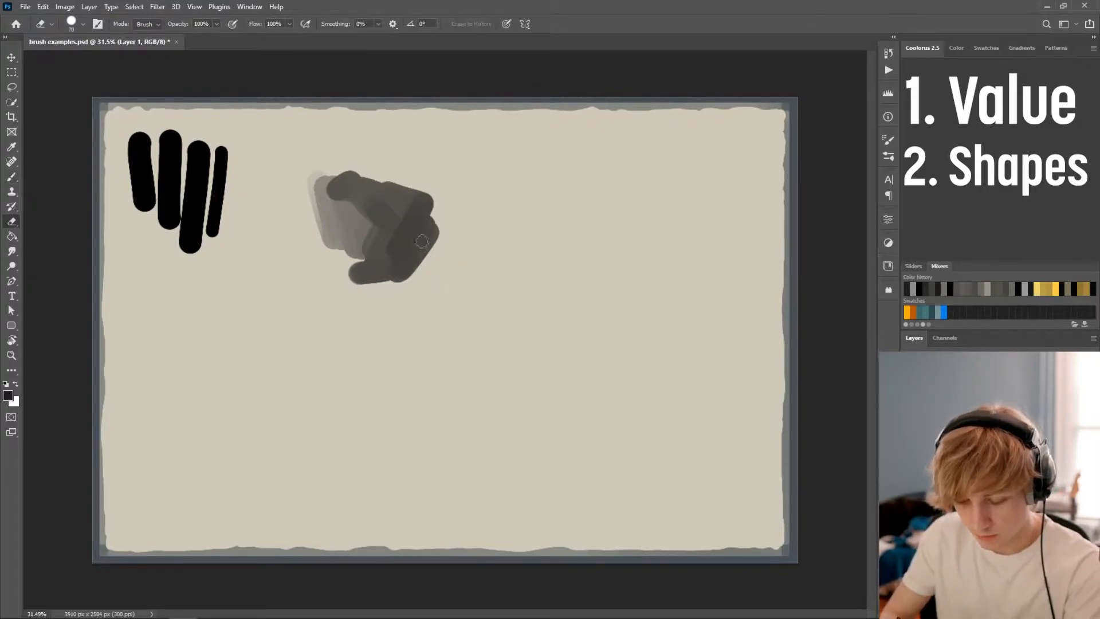
{"action": "mouse_move", "coordinate": [419, 238]}
{"action": "left_mouse_down"}
{"action": "mouse_move", "coordinate": [423, 195]}
{"action": "mouse_move", "coordinate": [432, 265]}
{"action": "mouse_move", "coordinate": [356, 278]}
{"action": "left_mouse_up"}
{"action": "mouse_move", "coordinate": [374, 184]}
{"action": "left_mouse_down"}
{"action": "mouse_move", "coordinate": [436, 223]}
{"action": "mouse_move", "coordinate": [361, 178]}
{"action": "mouse_move", "coordinate": [321, 200]}
{"action": "mouse_move", "coordinate": [334, 261]}
{"action": "mouse_move", "coordinate": [371, 278]}
{"action": "mouse_move", "coordinate": [335, 268]}
{"action": "mouse_move", "coordinate": [401, 263]}
{"action": "left_mouse_up"}
Lay translucent ground strokes beneath and beside the rock, and add small grass blades with a smaller brush
{"action": "left_click_drag", "start_coordinate": [327, 263], "coordinate": [470, 251]}
{"action": "mouse_move", "coordinate": [440, 233]}
{"action": "left_mouse_down"}
{"action": "mouse_move", "coordinate": [418, 269]}
{"action": "mouse_move", "coordinate": [435, 226]}
{"action": "mouse_move", "coordinate": [427, 254]}
{"action": "mouse_move", "coordinate": [385, 182]}
{"action": "mouse_move", "coordinate": [422, 181]}
{"action": "mouse_move", "coordinate": [329, 157]}
{"action": "mouse_move", "coordinate": [360, 253]}
{"action": "mouse_move", "coordinate": [407, 261]}
{"action": "mouse_move", "coordinate": [309, 249]}
{"action": "mouse_move", "coordinate": [430, 259]}
{"action": "mouse_move", "coordinate": [472, 236]}
{"action": "mouse_move", "coordinate": [521, 230]}
{"action": "left_mouse_up"}
{"action": "key", "text": "b"}
{"action": "key", "text": "bracketleft"}
{"action": "key", "text": "bracketleft"}
{"action": "key", "text": "bracketleft"}
{"action": "key", "text": "bracketleft"}
{"action": "key", "text": "bracketleft"}
{"action": "key", "text": "bracketleft"}
{"action": "key", "text": "bracketleft"}
{"action": "key", "text": "bracketleft"}
{"action": "left_click_drag", "start_coordinate": [432, 243], "coordinate": [435, 222]}
{"action": "left_click_drag", "start_coordinate": [431, 242], "coordinate": [413, 214]}
{"action": "left_click_drag", "start_coordinate": [439, 243], "coordinate": [458, 222]}
{"action": "mouse_move", "coordinate": [310, 255]}
{"action": "left_mouse_down"}
{"action": "mouse_move", "coordinate": [307, 236]}
{"action": "mouse_move", "coordinate": [279, 256]}
{"action": "left_mouse_up"}
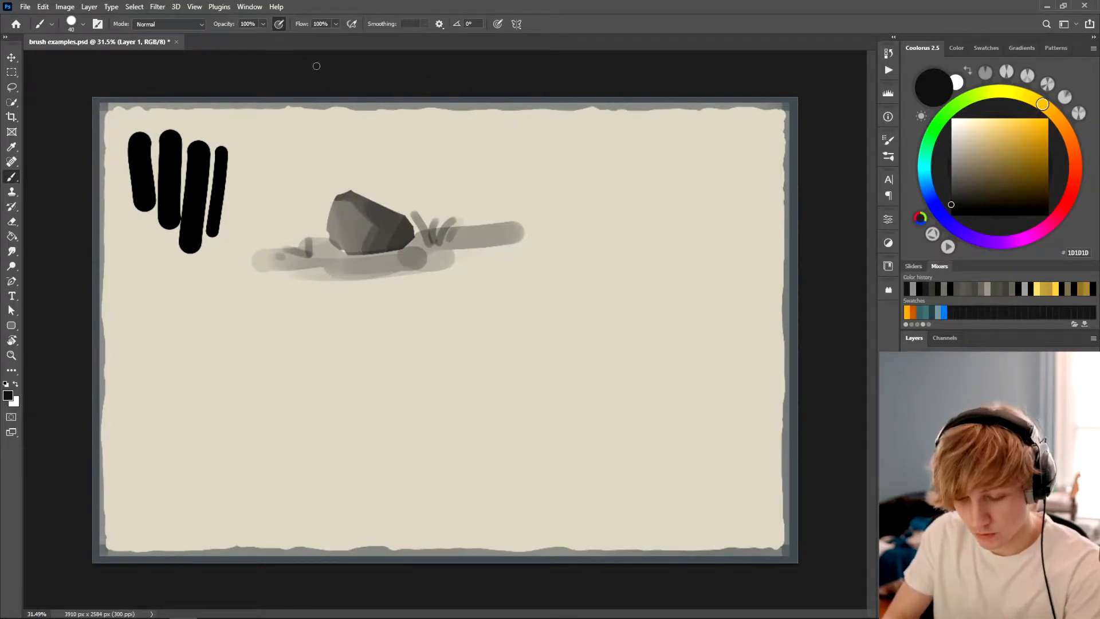
Switch pen pressure control from opacity to size, testing a stroke above the rock each time and undoing it
{"action": "mouse_move", "coordinate": [435, 179]}
{"action": "left_mouse_down"}
{"action": "mouse_move", "coordinate": [451, 166]}
{"action": "mouse_move", "coordinate": [544, 170]}
{"action": "left_mouse_up"}
{"action": "key", "text": "ctrl+z"}
{"action": "left_click_drag", "start_coordinate": [422, 150], "coordinate": [466, 153]}
{"action": "key", "text": "ctrl+z"}
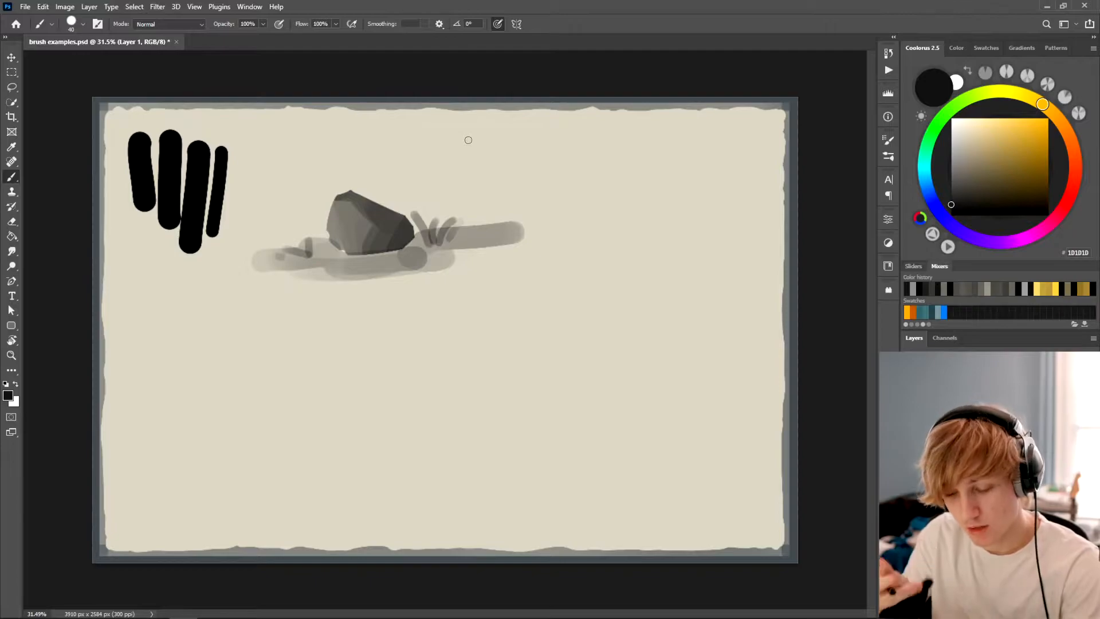
Draw a small stylised eye between the black bars and the rock using pressure-sized lines
{"action": "left_click_drag", "start_coordinate": [272, 145], "coordinate": [227, 248]}
{"action": "key", "text": "ctrl+z"}
{"action": "mouse_move", "coordinate": [252, 154]}
{"action": "left_mouse_down"}
{"action": "mouse_move", "coordinate": [297, 152]}
{"action": "mouse_move", "coordinate": [287, 173]}
{"action": "mouse_move", "coordinate": [285, 156]}
{"action": "mouse_move", "coordinate": [260, 169]}
{"action": "mouse_move", "coordinate": [369, 188]}
{"action": "left_mouse_up"}
{"action": "key", "text": "ctrl+z"}
{"action": "key", "text": "ctrl+z"}
Try a few tapered strokes above the grass blades and undo them
{"action": "left_click_drag", "start_coordinate": [457, 177], "coordinate": [487, 152]}
{"action": "left_click_drag", "start_coordinate": [453, 195], "coordinate": [490, 155]}
{"action": "key", "text": "ctrl+z"}
{"action": "key", "text": "ctrl+z"}
{"action": "key", "text": "ctrl+z"}
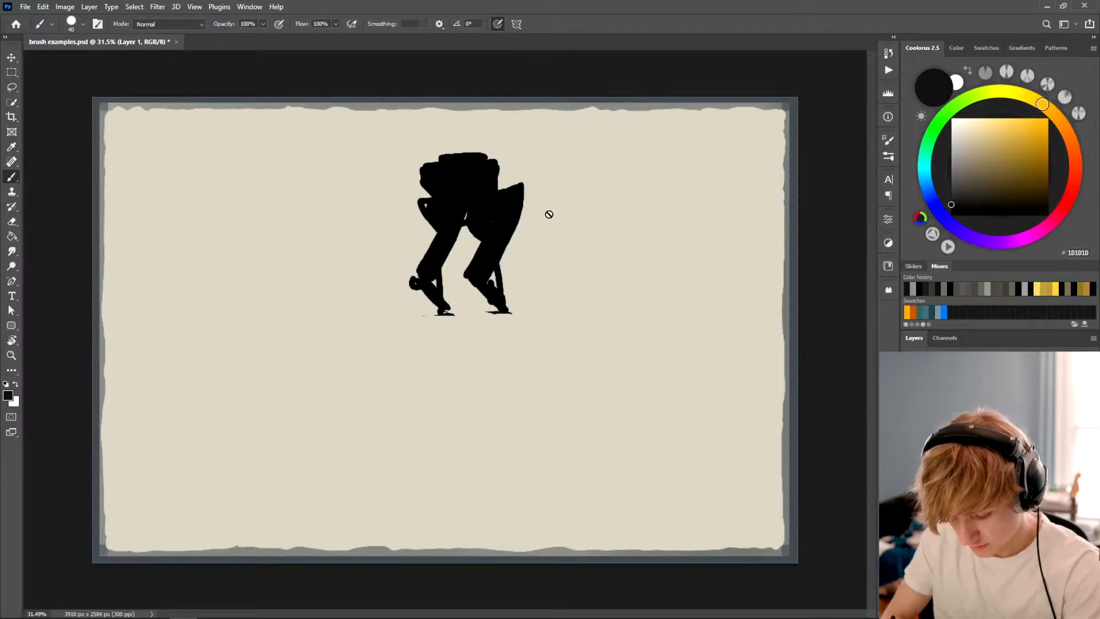
Activate the "take 2" layer and outline a second mech's body and near leg beside the existing silhouette
{"action": "left_click", "coordinate": [969, 447]}
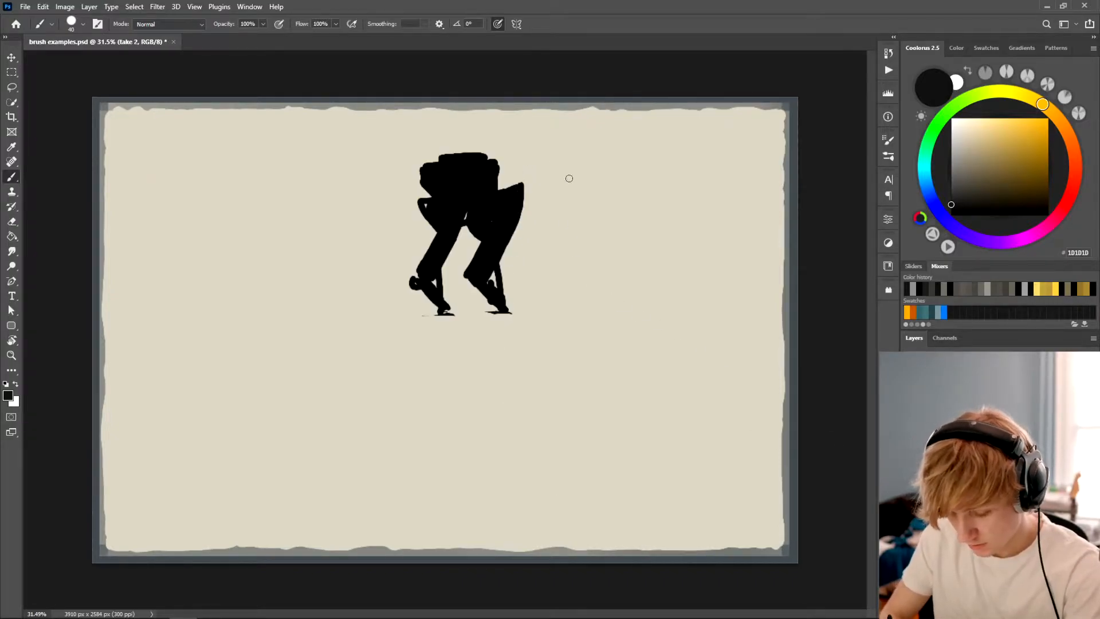
{"action": "left_click_drag", "start_coordinate": [563, 188], "coordinate": [577, 245]}
{"action": "mouse_move", "coordinate": [563, 189]}
{"action": "left_mouse_down"}
{"action": "mouse_move", "coordinate": [632, 172]}
{"action": "mouse_move", "coordinate": [614, 154]}
{"action": "mouse_move", "coordinate": [686, 151]}
{"action": "mouse_move", "coordinate": [689, 226]}
{"action": "mouse_move", "coordinate": [603, 250]}
{"action": "mouse_move", "coordinate": [579, 244]}
{"action": "mouse_move", "coordinate": [654, 241]}
{"action": "mouse_move", "coordinate": [651, 213]}
{"action": "mouse_move", "coordinate": [705, 209]}
{"action": "mouse_move", "coordinate": [638, 318]}
{"action": "left_mouse_up"}
{"action": "key", "text": "ctrl+z"}
{"action": "left_click_drag", "start_coordinate": [690, 253], "coordinate": [637, 308]}
{"action": "mouse_move", "coordinate": [654, 235]}
{"action": "left_mouse_down"}
{"action": "mouse_move", "coordinate": [617, 300]}
{"action": "mouse_move", "coordinate": [633, 316]}
{"action": "left_mouse_up"}
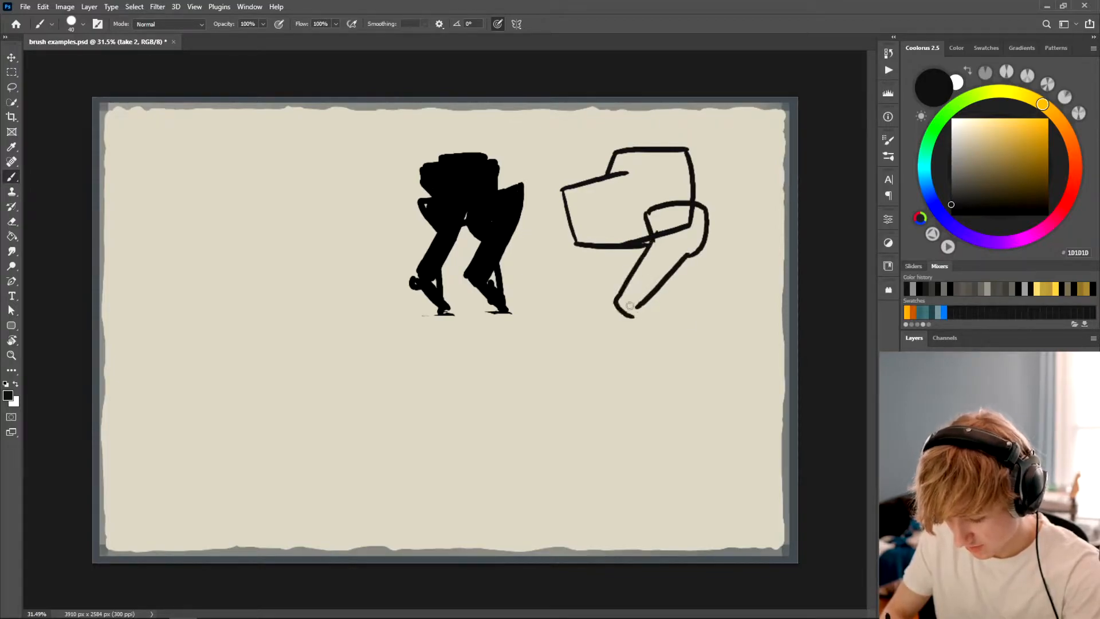
Outline the second mech's far leg and both feet, undoing misplaced lines
{"action": "mouse_move", "coordinate": [585, 246]}
{"action": "left_mouse_down"}
{"action": "mouse_move", "coordinate": [553, 296]}
{"action": "mouse_move", "coordinate": [579, 297]}
{"action": "mouse_move", "coordinate": [622, 247]}
{"action": "left_mouse_up"}
{"action": "mouse_move", "coordinate": [558, 292]}
{"action": "left_mouse_down"}
{"action": "mouse_move", "coordinate": [606, 305]}
{"action": "mouse_move", "coordinate": [589, 291]}
{"action": "mouse_move", "coordinate": [611, 312]}
{"action": "mouse_move", "coordinate": [561, 314]}
{"action": "left_mouse_up"}
{"action": "key", "text": "ctrl+z"}
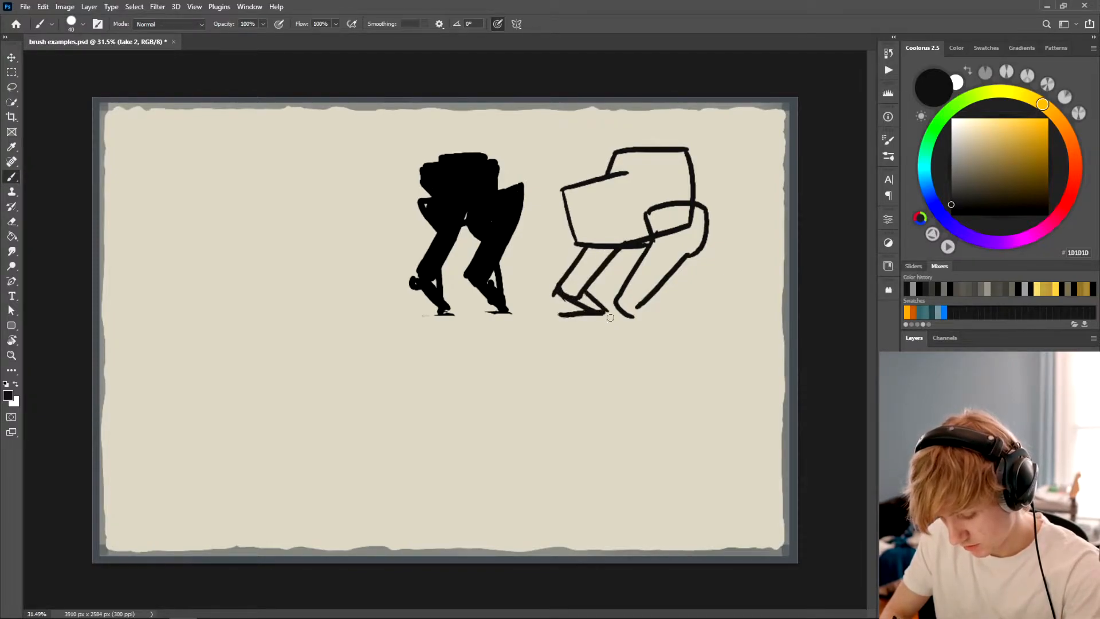
{"action": "left_click_drag", "start_coordinate": [639, 306], "coordinate": [654, 322]}
{"action": "mouse_move", "coordinate": [654, 320]}
{"action": "left_mouse_down"}
{"action": "mouse_move", "coordinate": [617, 322]}
{"action": "mouse_move", "coordinate": [677, 321]}
{"action": "mouse_move", "coordinate": [619, 311]}
{"action": "left_mouse_up"}
{"action": "key", "text": "ctrl+z"}
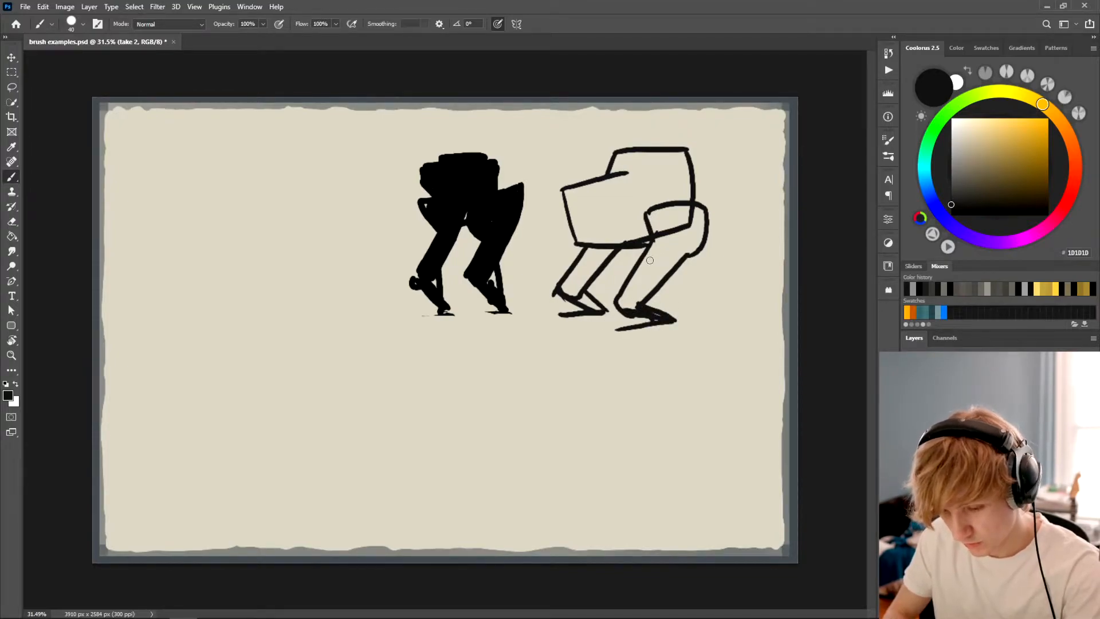
Fill the enclosed body, hip and leg areas of the second mech outline with the Paint Bucket
{"action": "key", "text": "g"}
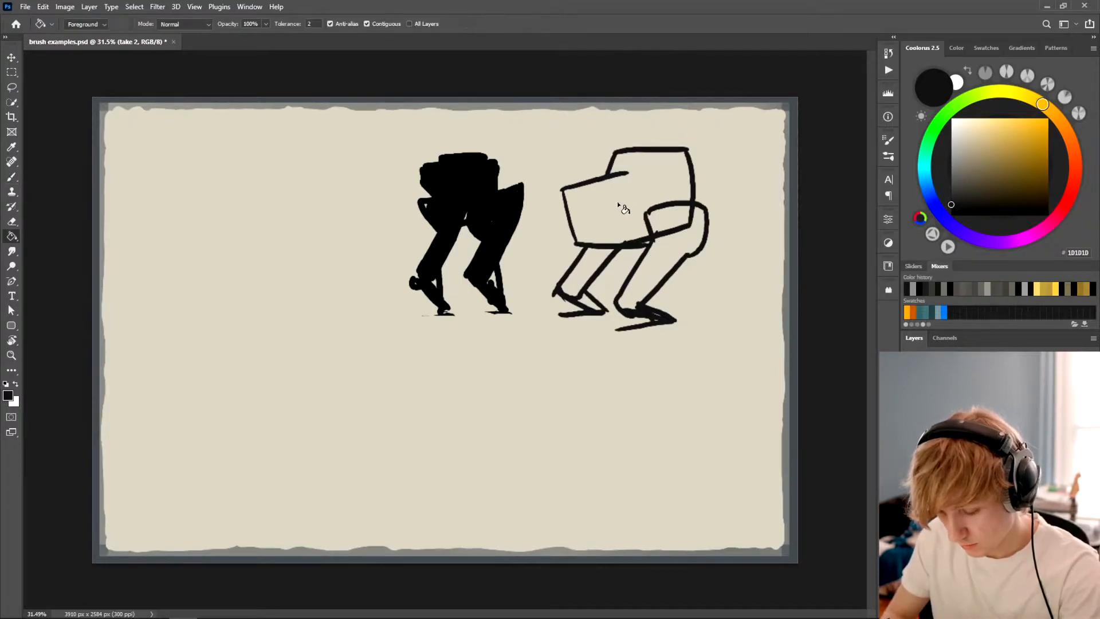
{"action": "left_click", "coordinate": [620, 208]}
{"action": "left_click", "coordinate": [670, 217]}
{"action": "left_click", "coordinate": [673, 255]}
{"action": "left_click", "coordinate": [596, 270]}
{"action": "left_click", "coordinate": [592, 302]}
{"action": "left_click", "coordinate": [659, 249]}
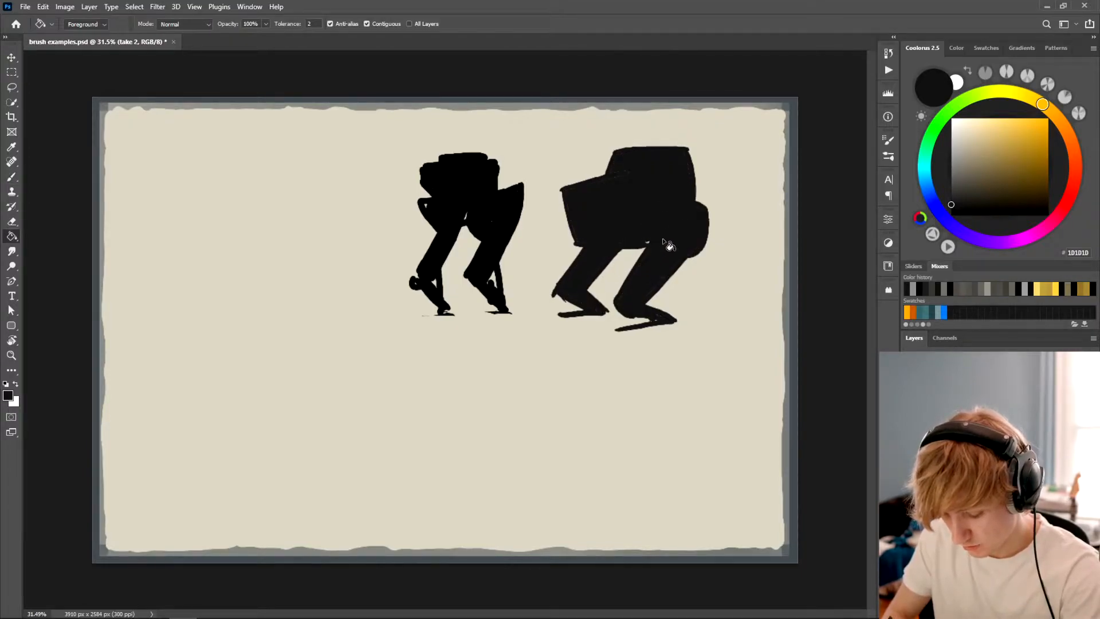
Paint the second mech's upper edge and a gun barrel with the brush, and set the colour to pure black
{"action": "key", "text": "b"}
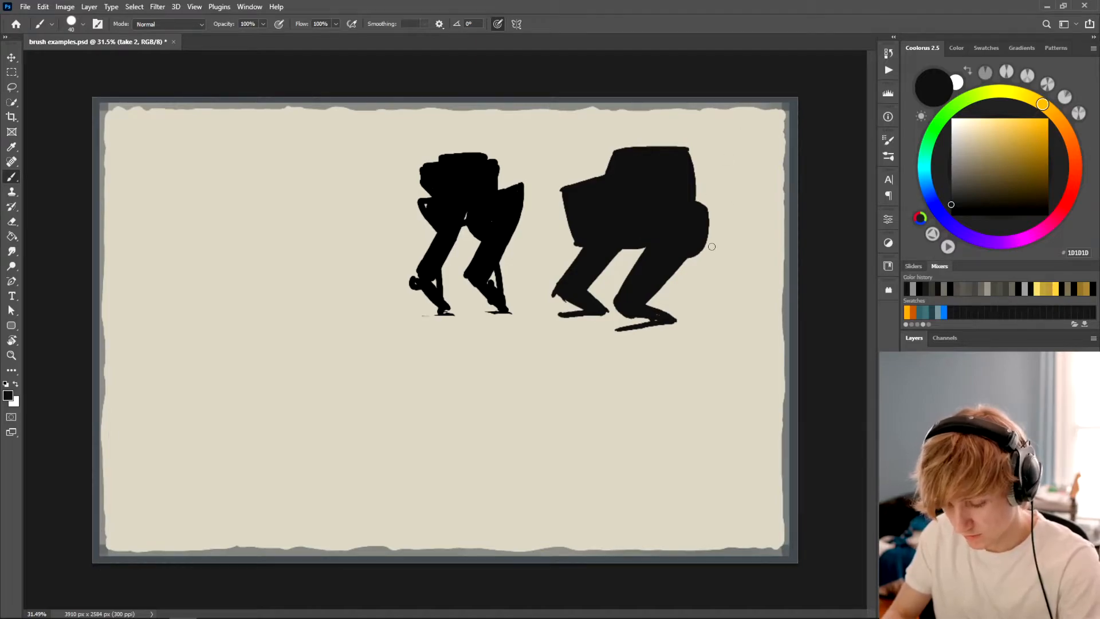
{"action": "mouse_move", "coordinate": [624, 165]}
{"action": "left_mouse_down"}
{"action": "mouse_move", "coordinate": [573, 157]}
{"action": "mouse_move", "coordinate": [684, 151]}
{"action": "left_mouse_up"}
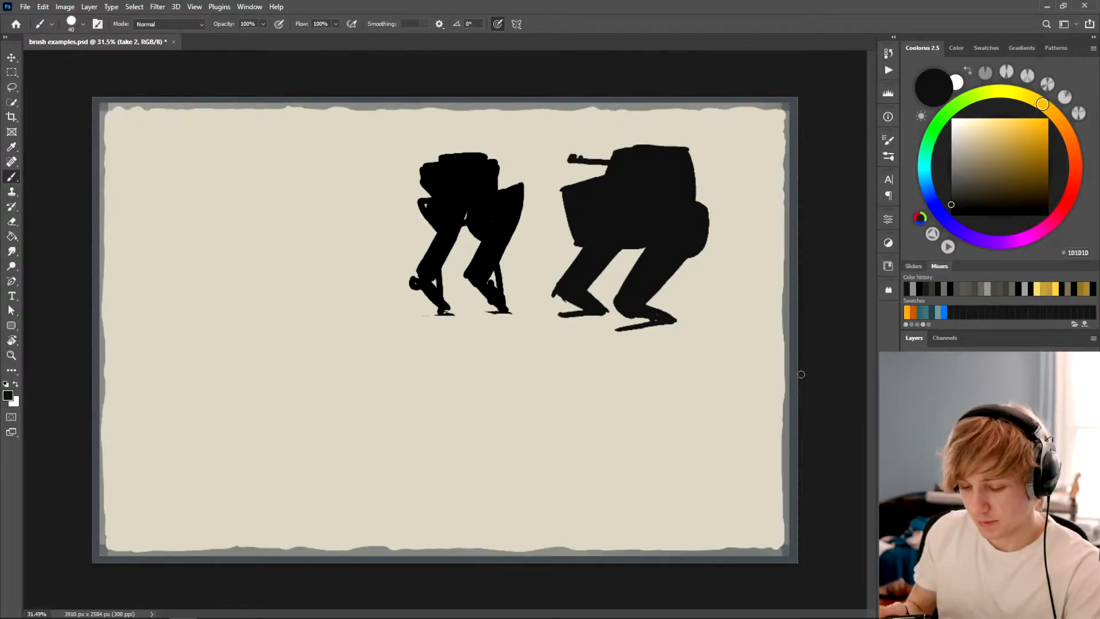
{"action": "left_click", "coordinate": [952, 215]}
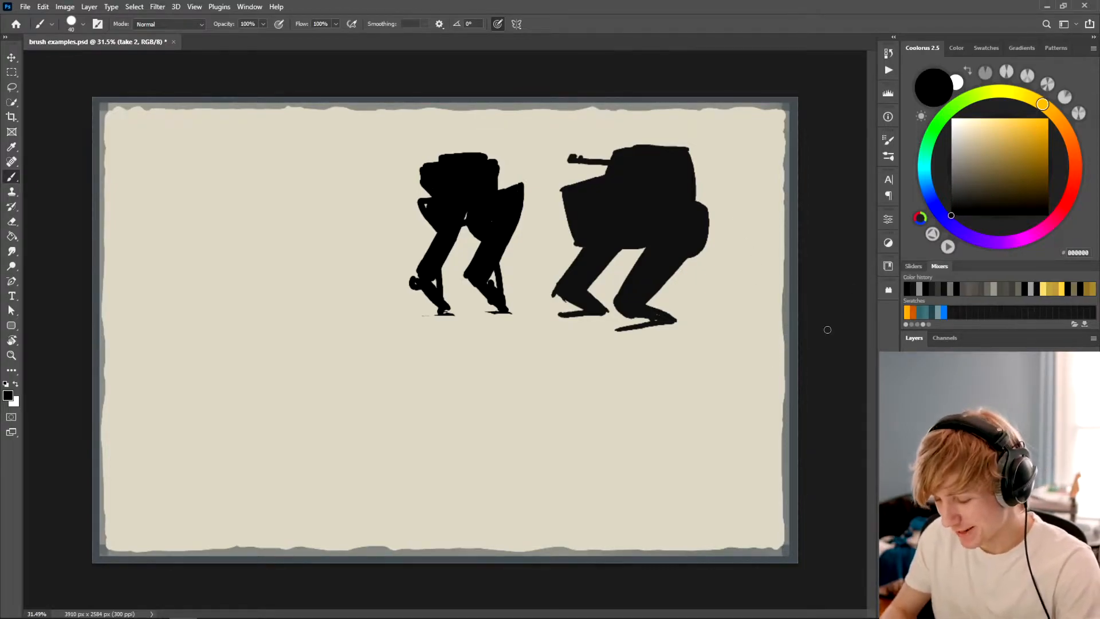
Try two black strokes on the empty canvas beside the mech silhouettes and undo them
{"action": "left_click_drag", "start_coordinate": [338, 243], "coordinate": [363, 264]}
{"action": "key", "text": "ctrl+z"}
{"action": "left_click_drag", "start_coordinate": [305, 239], "coordinate": [354, 283]}
{"action": "key", "text": "ctrl+z"}
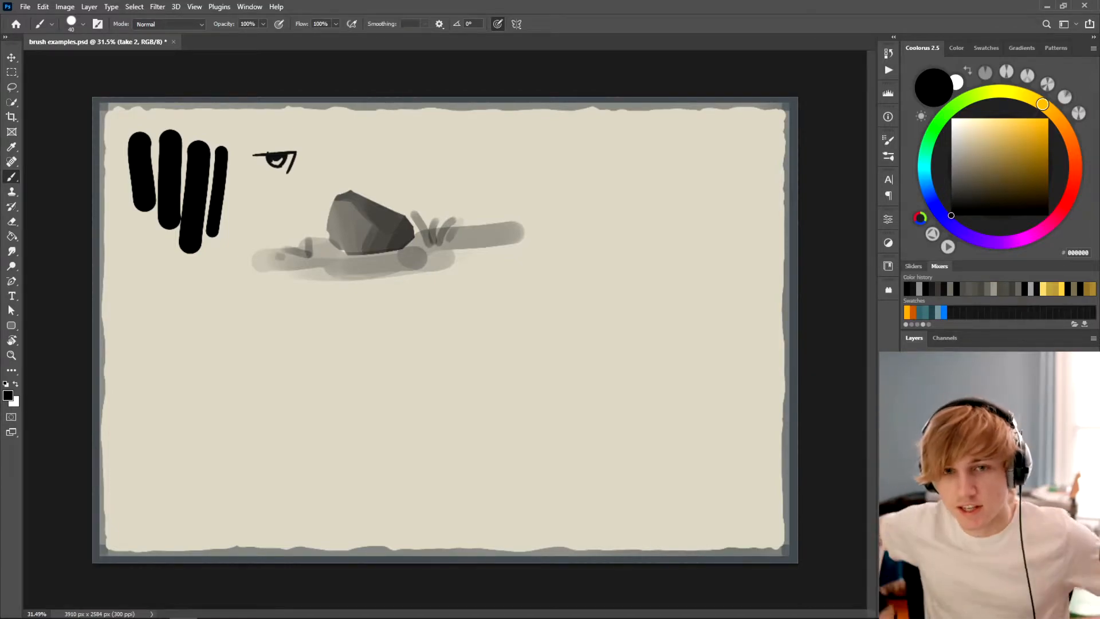
Activate Layer 1 and enable pen pressure for opacity alongside size, undoing the test stroke
{"action": "left_click", "coordinate": [462, 197]}
{"action": "left_click", "coordinate": [557, 237]}
{"action": "key", "text": "alt+["}
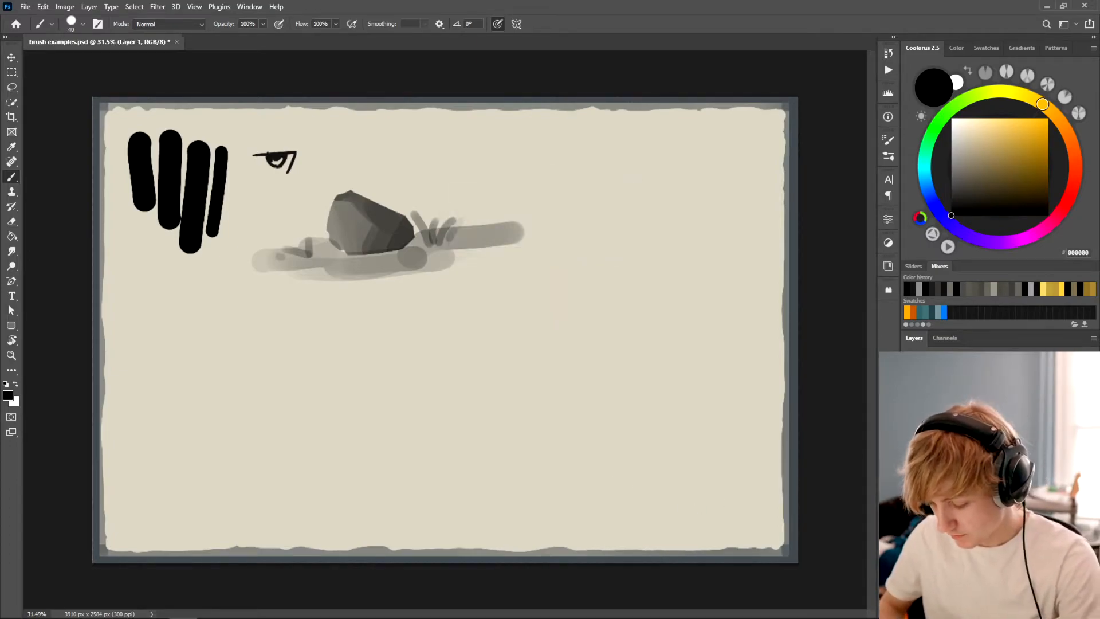
{"action": "left_click_drag", "start_coordinate": [344, 142], "coordinate": [398, 137]}
{"action": "key", "text": "ctrl+z"}
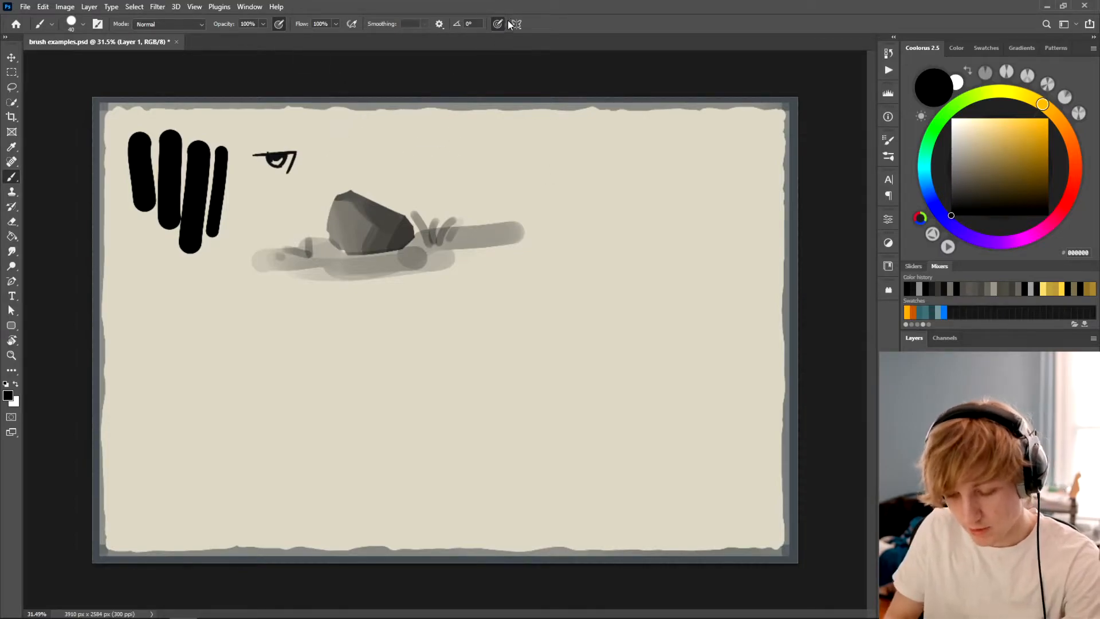
Try two strokes beyond the rock with combined opacity and size pressure, undoing each
{"action": "mouse_move", "coordinate": [474, 168]}
{"action": "left_mouse_down"}
{"action": "mouse_move", "coordinate": [539, 182]}
{"action": "mouse_move", "coordinate": [582, 221]}
{"action": "left_mouse_up"}
{"action": "key", "text": "ctrl+z"}
{"action": "mouse_move", "coordinate": [541, 183]}
{"action": "left_mouse_down"}
{"action": "mouse_move", "coordinate": [574, 222]}
{"action": "mouse_move", "coordinate": [569, 250]}
{"action": "left_mouse_up"}
{"action": "key", "text": "ctrl+z"}
Sketch facial guide lines and brows with a 25 px brush in the empty area beyond the rock and undo them
{"action": "mouse_move", "coordinate": [582, 184]}
{"action": "left_mouse_down"}
{"action": "mouse_move", "coordinate": [583, 224]}
{"action": "mouse_move", "coordinate": [595, 206]}
{"action": "mouse_move", "coordinate": [563, 202]}
{"action": "left_mouse_up"}
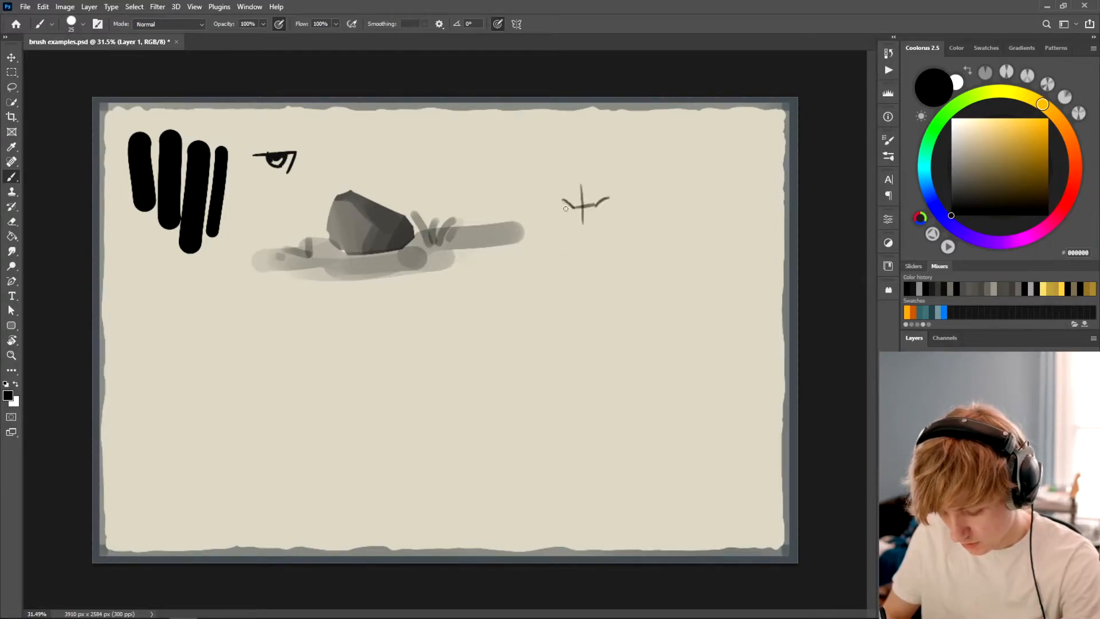
{"action": "key", "text": "ctrl+z"}
{"action": "key", "text": "ctrl+z"}
{"action": "key", "text": "ctrl+z"}
{"action": "key", "text": "ctrl+z"}
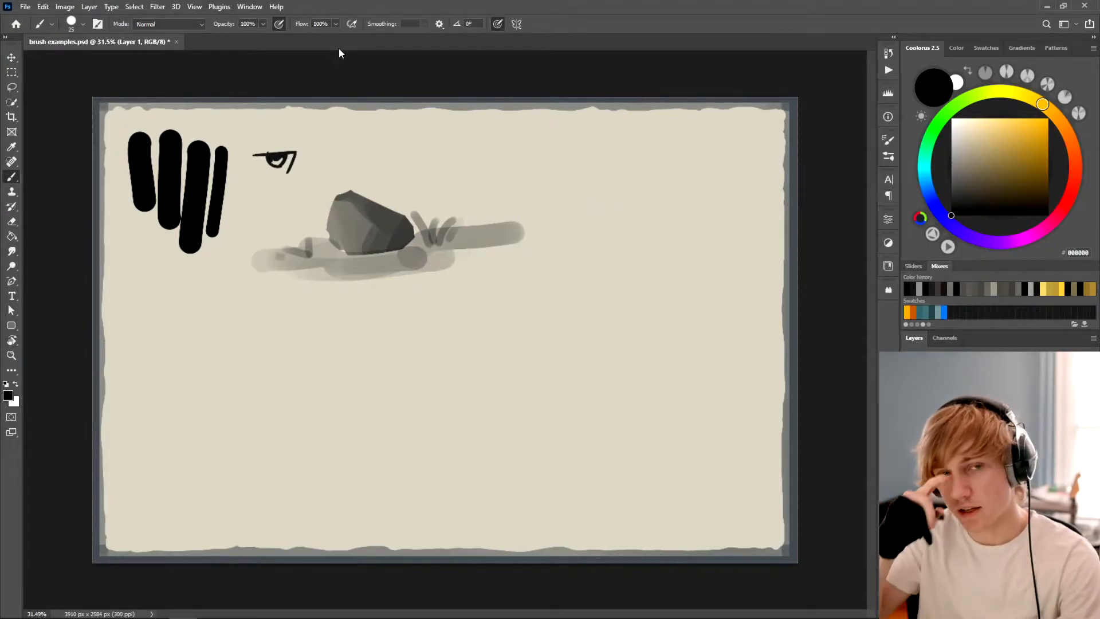
Sketch a small face with crossed guide lines, eyes and nose beyond the rock
{"action": "mouse_move", "coordinate": [487, 154]}
{"action": "left_mouse_down"}
{"action": "mouse_move", "coordinate": [485, 195]}
{"action": "mouse_move", "coordinate": [521, 161]}
{"action": "mouse_move", "coordinate": [510, 198]}
{"action": "mouse_move", "coordinate": [554, 226]}
{"action": "mouse_move", "coordinate": [556, 207]}
{"action": "mouse_move", "coordinate": [579, 205]}
{"action": "mouse_move", "coordinate": [545, 206]}
{"action": "left_mouse_up"}
{"action": "key", "text": "ctrl+z"}
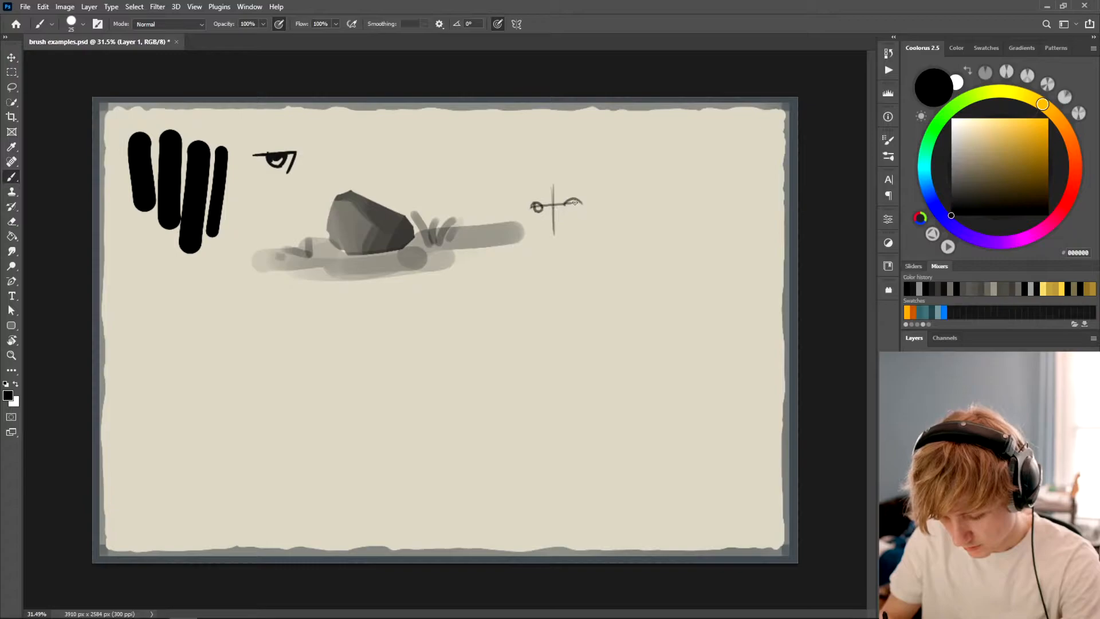
{"action": "left_click_drag", "start_coordinate": [551, 204], "coordinate": [545, 229]}
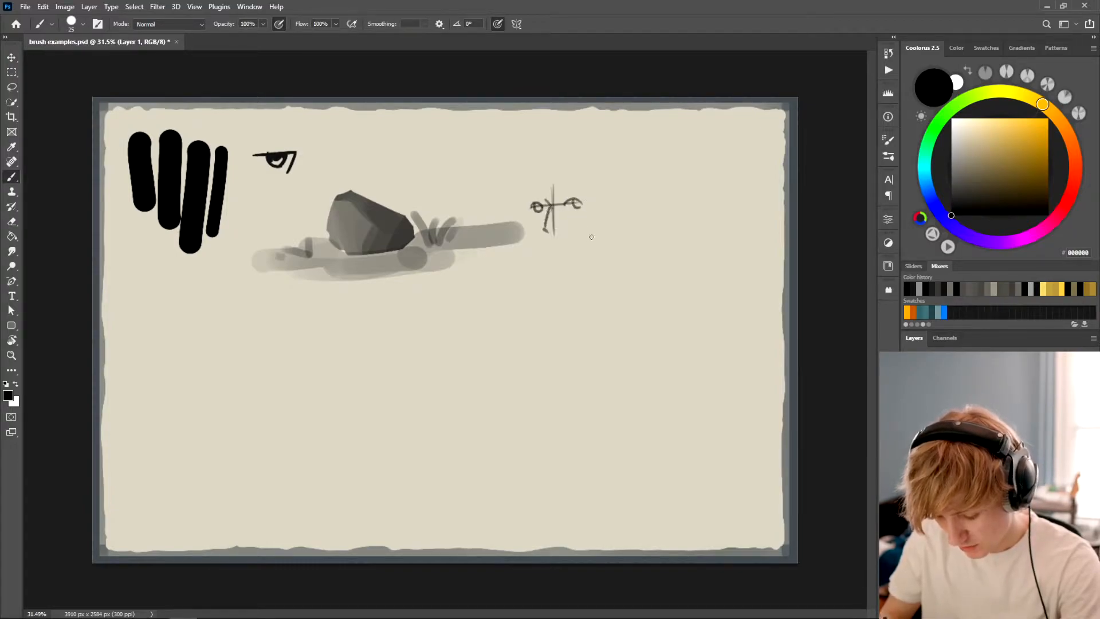
Enlarge the brush to 125 px and paint broad strokes beside the small face sketch
{"action": "key", "text": "bracketright"}
{"action": "key", "text": "bracketright"}
{"action": "key", "text": "bracketright"}
{"action": "key", "text": "bracketright"}
{"action": "key", "text": "bracketright"}
{"action": "key", "text": "bracketright"}
{"action": "key", "text": "bracketright"}
{"action": "key", "text": "bracketright"}
{"action": "mouse_move", "coordinate": [652, 187]}
{"action": "left_mouse_down"}
{"action": "mouse_move", "coordinate": [599, 236]}
{"action": "mouse_move", "coordinate": [608, 269]}
{"action": "left_mouse_up"}
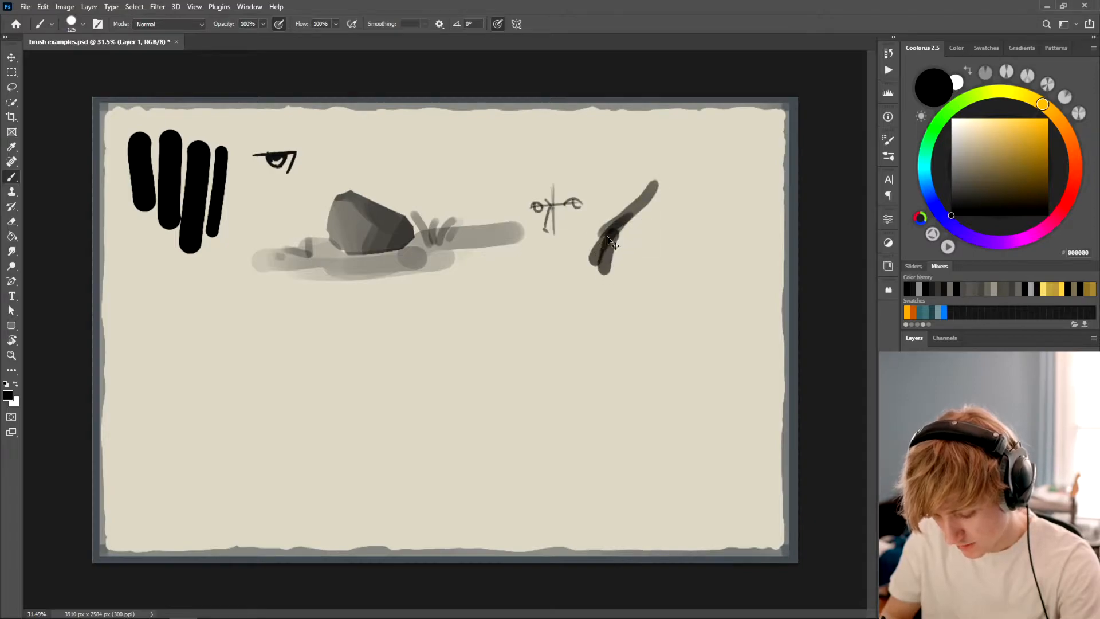
Undo the broad strokes and the entire small face sketch
{"action": "key", "text": "ctrl+z"}
{"action": "key", "text": "ctrl+z"}
{"action": "key", "text": "ctrl+z"}
{"action": "key", "text": "ctrl+z"}
{"action": "key", "text": "ctrl+z"}
{"action": "key", "text": "ctrl+z"}
{"action": "key", "text": "ctrl+z"}
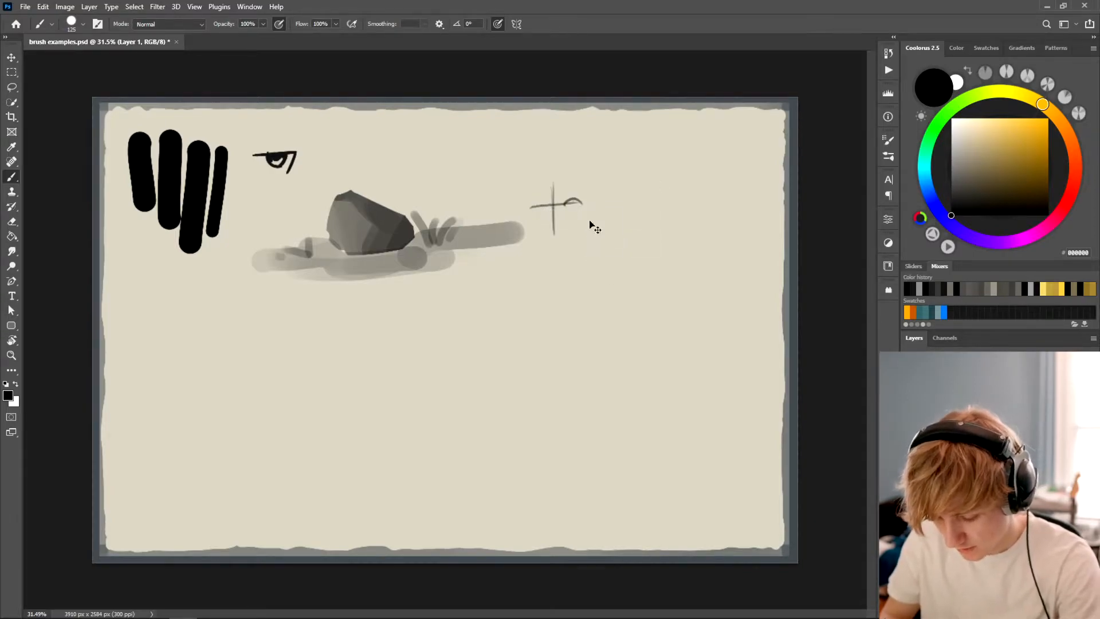
{"action": "key", "text": "ctrl+z"}
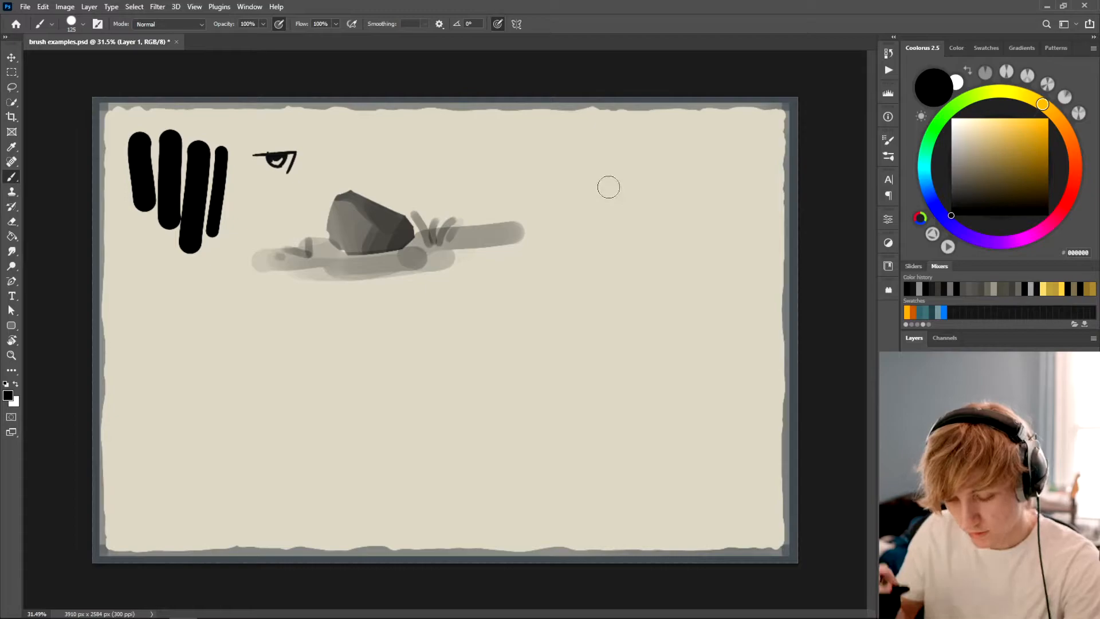
Set the brush flow to 23% and enable airbrush-style build-up, undoing the test stroke
{"action": "left_click", "coordinate": [335, 23]}
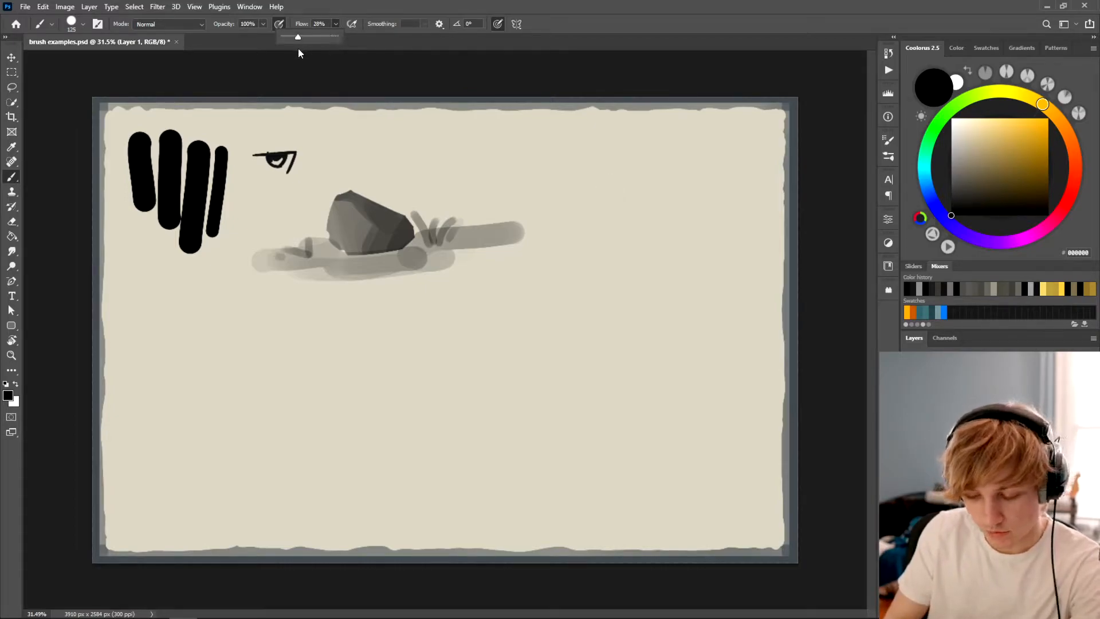
{"action": "left_click", "coordinate": [351, 23]}
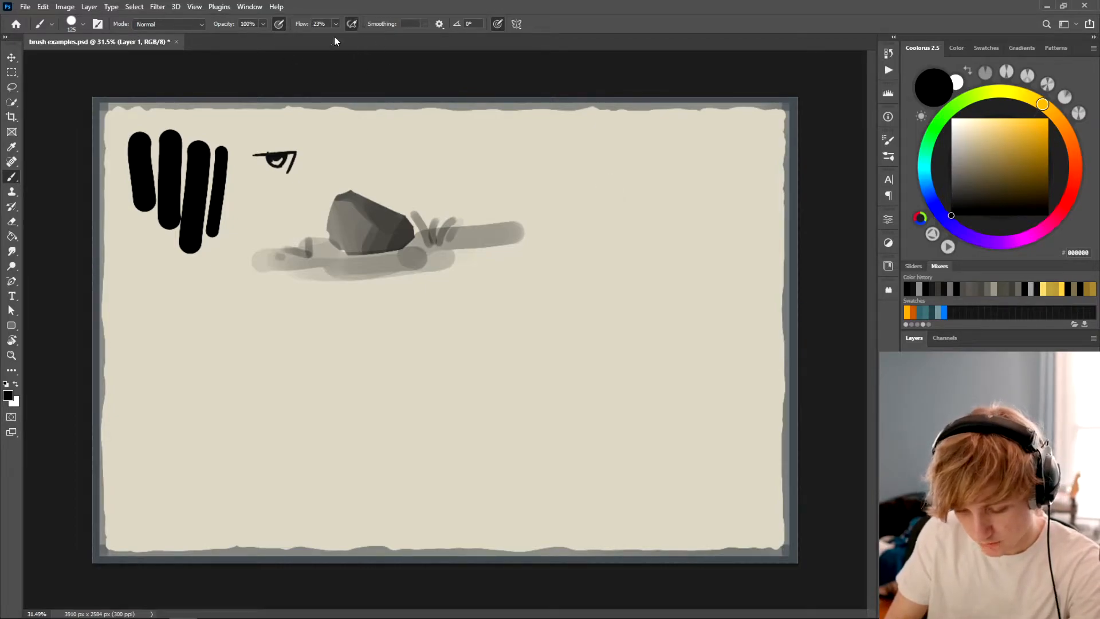
{"action": "left_click_drag", "start_coordinate": [542, 169], "coordinate": [574, 173]}
{"action": "key", "text": "ctrl+z"}
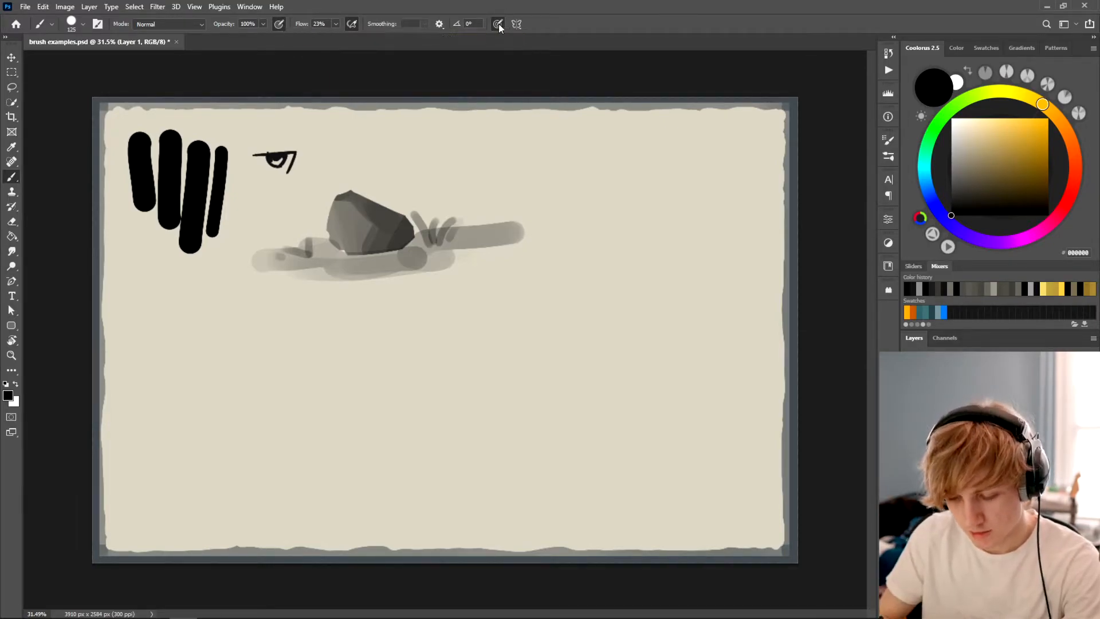
Disable pen pressure for size and lower the flow to 6%, testing build-up strokes and undoing them
{"action": "left_click_drag", "start_coordinate": [560, 164], "coordinate": [587, 232]}
{"action": "key", "text": "ctrl+z"}
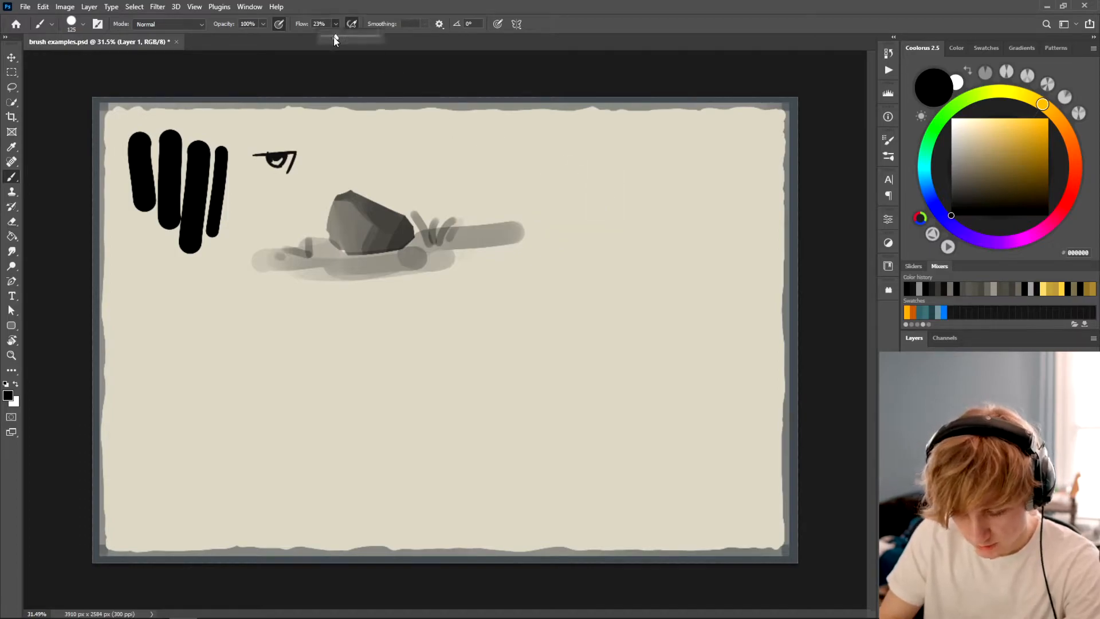
{"action": "left_click_drag", "start_coordinate": [531, 159], "coordinate": [553, 241]}
{"action": "key", "text": "ctrl+z"}
{"action": "mouse_move", "coordinate": [573, 191]}
{"action": "left_mouse_down"}
{"action": "mouse_move", "coordinate": [547, 235]}
{"action": "mouse_move", "coordinate": [577, 240]}
{"action": "mouse_move", "coordinate": [562, 230]}
{"action": "left_mouse_up"}
{"action": "key", "text": "ctrl+z"}
{"action": "key", "text": "ctrl+z"}
{"action": "key", "text": "ctrl+z"}
{"action": "key", "text": "ctrl+z"}
{"action": "key", "text": "ctrl+z"}
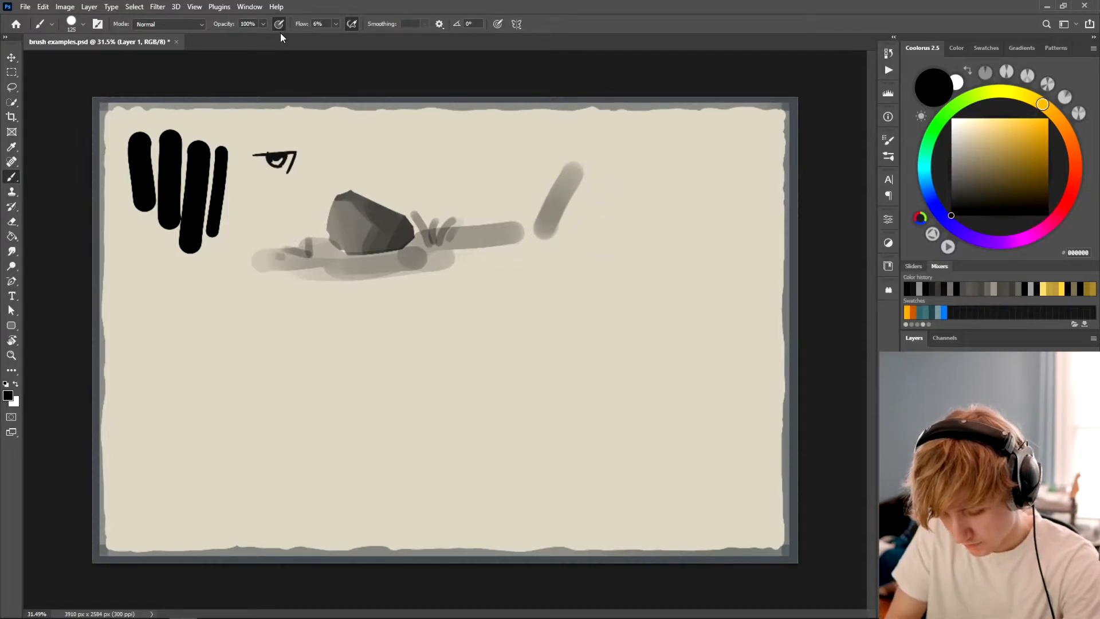
Try another low-flow build-up stroke beyond the rock and undo the test strokes
{"action": "mouse_move", "coordinate": [573, 210]}
{"action": "left_mouse_down"}
{"action": "mouse_move", "coordinate": [558, 227]}
{"action": "mouse_move", "coordinate": [604, 162]}
{"action": "left_mouse_up"}
{"action": "key", "text": "ctrl+z"}
{"action": "key", "text": "ctrl+z"}
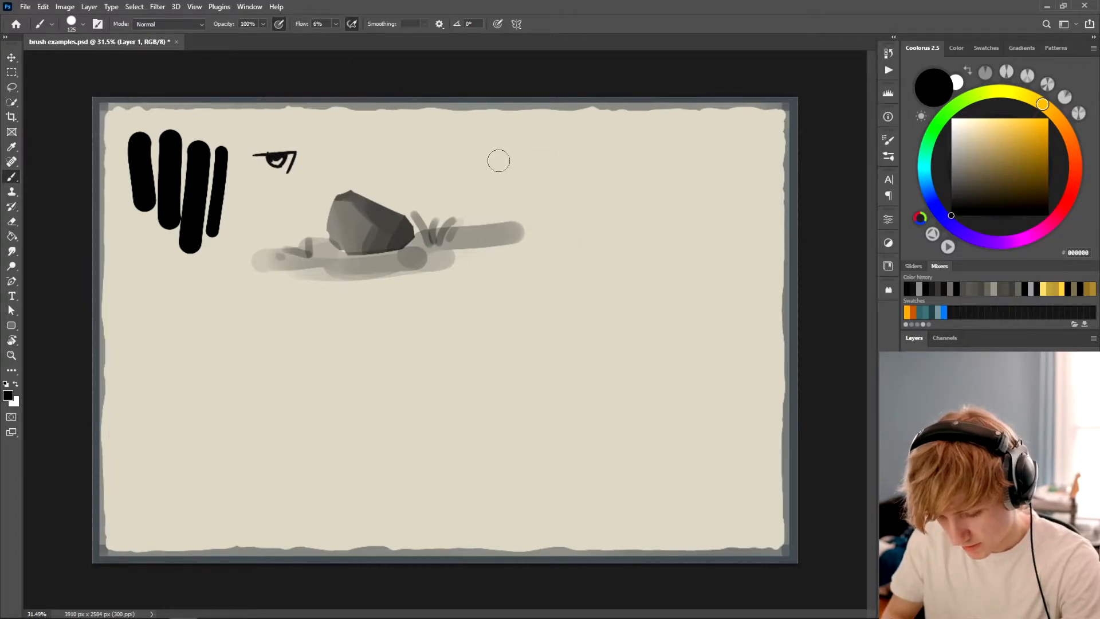
Set the brush tip spacing to 6% in the brush settings and close them
{"action": "left_click", "coordinate": [890, 157]}
{"action": "left_click_drag", "start_coordinate": [732, 332], "coordinate": [735, 332]}
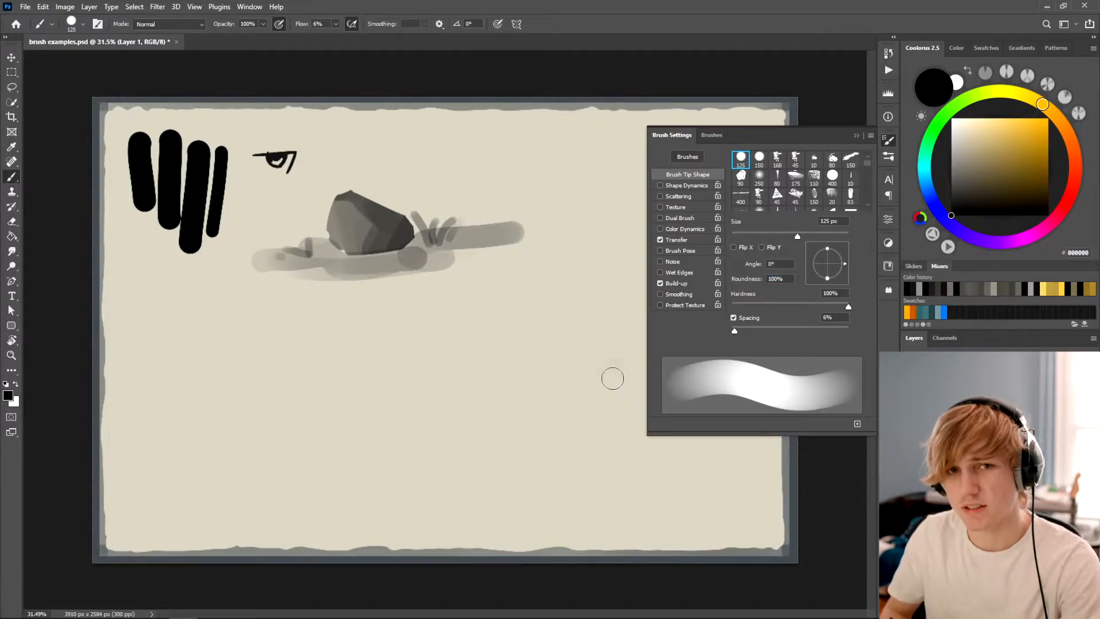
{"action": "left_click", "coordinate": [857, 135]}
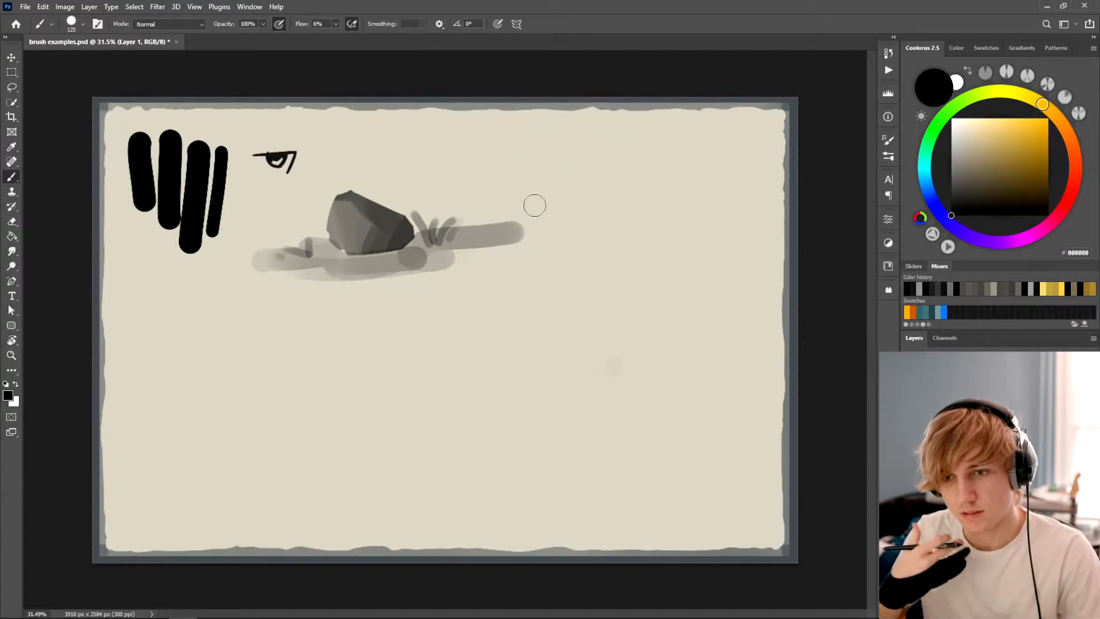
Try low-flow zigzag strokes with the tighter brush spacing beyond the rock and undo them
{"action": "mouse_move", "coordinate": [565, 145]}
{"action": "left_mouse_down"}
{"action": "mouse_move", "coordinate": [542, 201]}
{"action": "mouse_move", "coordinate": [582, 245]}
{"action": "left_mouse_up"}
{"action": "key", "text": "ctrl+z"}
{"action": "mouse_move", "coordinate": [541, 165]}
{"action": "left_mouse_down"}
{"action": "mouse_move", "coordinate": [535, 220]}
{"action": "mouse_move", "coordinate": [561, 199]}
{"action": "mouse_move", "coordinate": [575, 225]}
{"action": "mouse_move", "coordinate": [557, 205]}
{"action": "mouse_move", "coordinate": [588, 191]}
{"action": "mouse_move", "coordinate": [590, 241]}
{"action": "mouse_move", "coordinate": [641, 235]}
{"action": "left_mouse_up"}
{"action": "key", "text": "ctrl+z"}
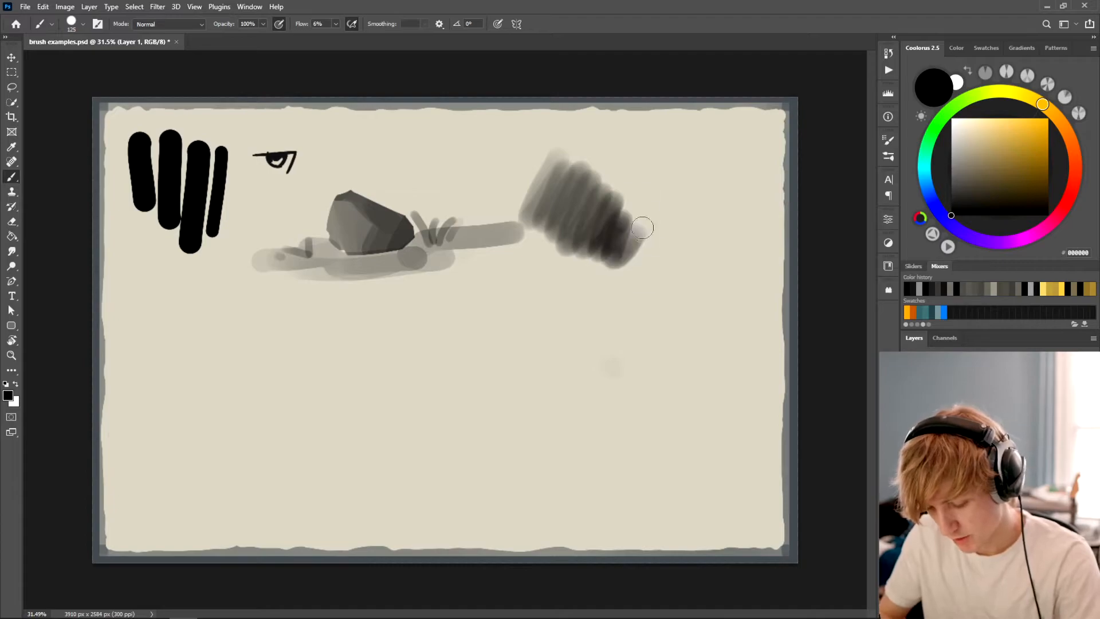
{"action": "key", "text": "ctrl+z"}
Disable pen pressure for opacity, test a dense zigzag beyond the rock, and undo it
{"action": "left_click", "coordinate": [280, 25]}
{"action": "mouse_move", "coordinate": [548, 178]}
{"action": "left_mouse_down"}
{"action": "mouse_move", "coordinate": [574, 186]}
{"action": "mouse_move", "coordinate": [584, 231]}
{"action": "mouse_move", "coordinate": [559, 188]}
{"action": "mouse_move", "coordinate": [585, 195]}
{"action": "mouse_move", "coordinate": [584, 252]}
{"action": "mouse_move", "coordinate": [663, 202]}
{"action": "left_mouse_up"}
{"action": "key", "text": "ctrl+z"}
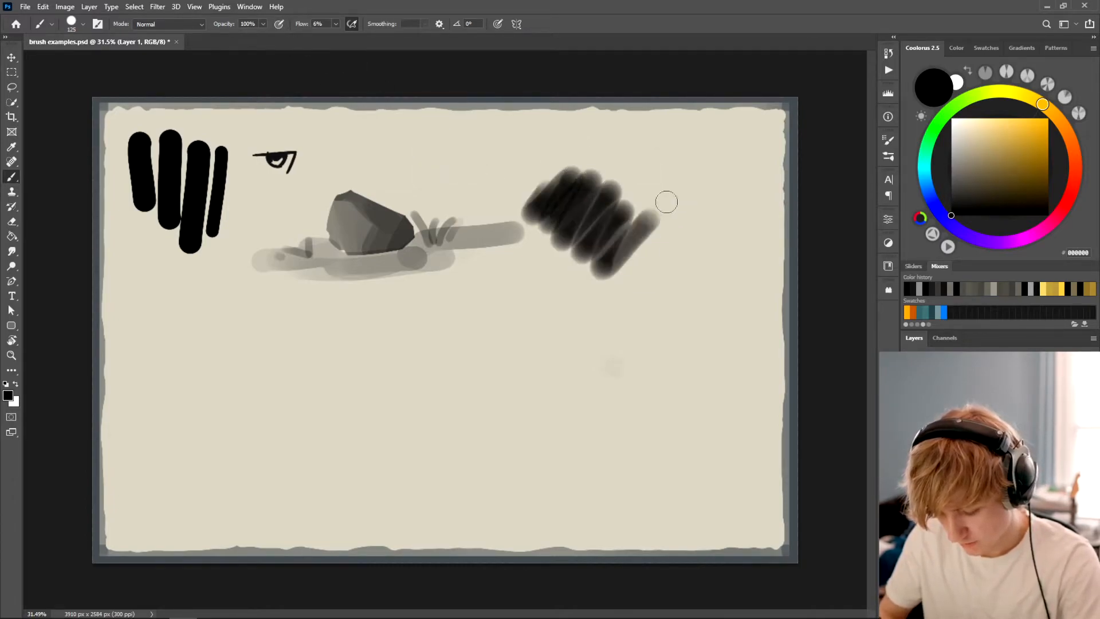
{"action": "key", "text": "ctrl+z"}
Lower the brush flow to 4%, undo a short test stroke, and briefly check the brush settings
{"action": "left_click", "coordinate": [337, 24]}
{"action": "left_click", "coordinate": [335, 39]}
{"action": "left_click_drag", "start_coordinate": [516, 155], "coordinate": [537, 215]}
{"action": "key", "text": "ctrl+z"}
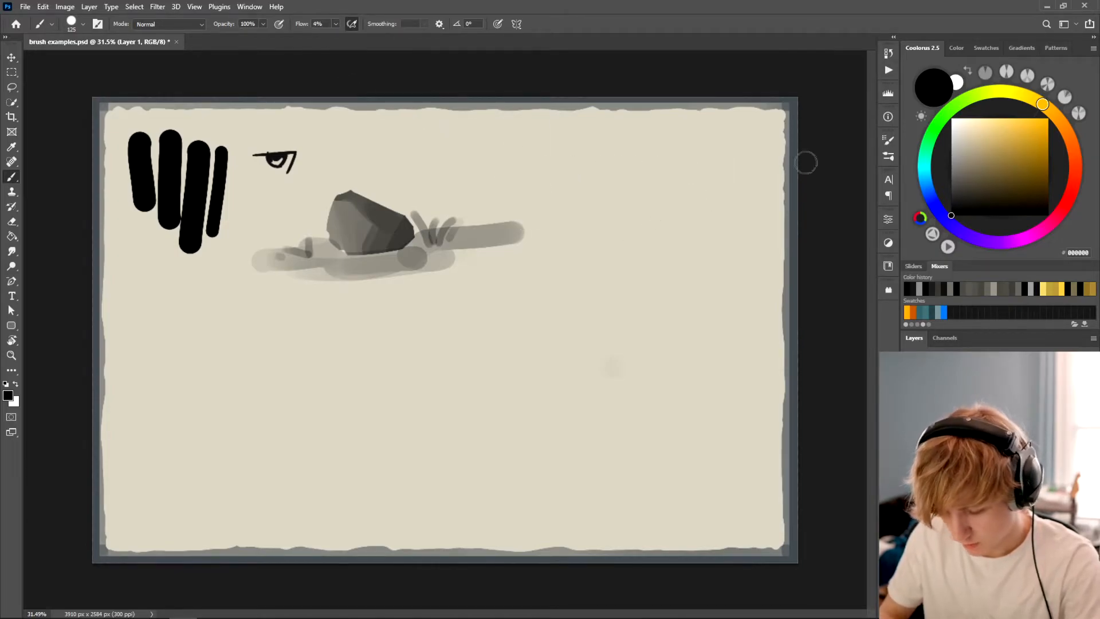
{"action": "left_click", "coordinate": [894, 142]}
{"action": "left_click", "coordinate": [661, 283]}
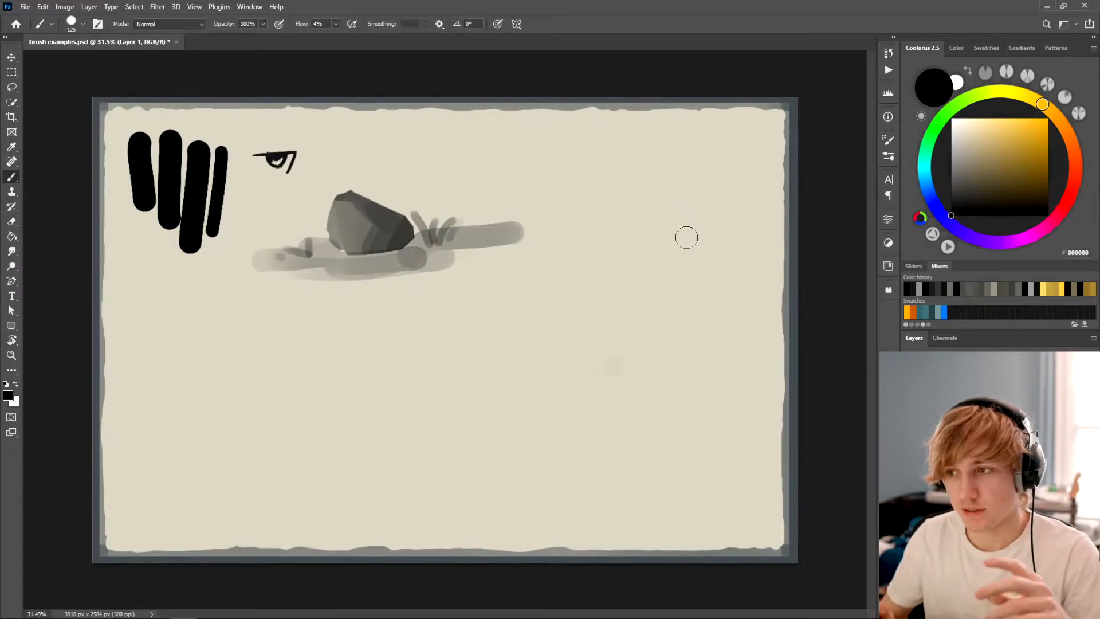
Choose the 110 px textured brush preset from the favs atm group, test zigzag strokes, and undo them
{"action": "left_click", "coordinate": [83, 24]}
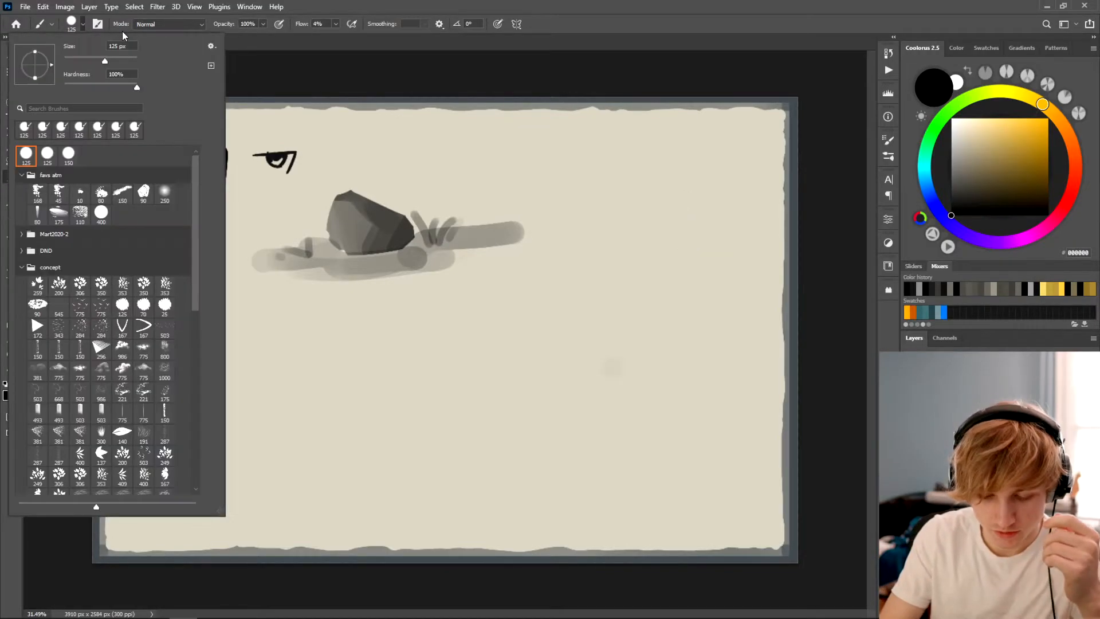
{"action": "left_click", "coordinate": [80, 213]}
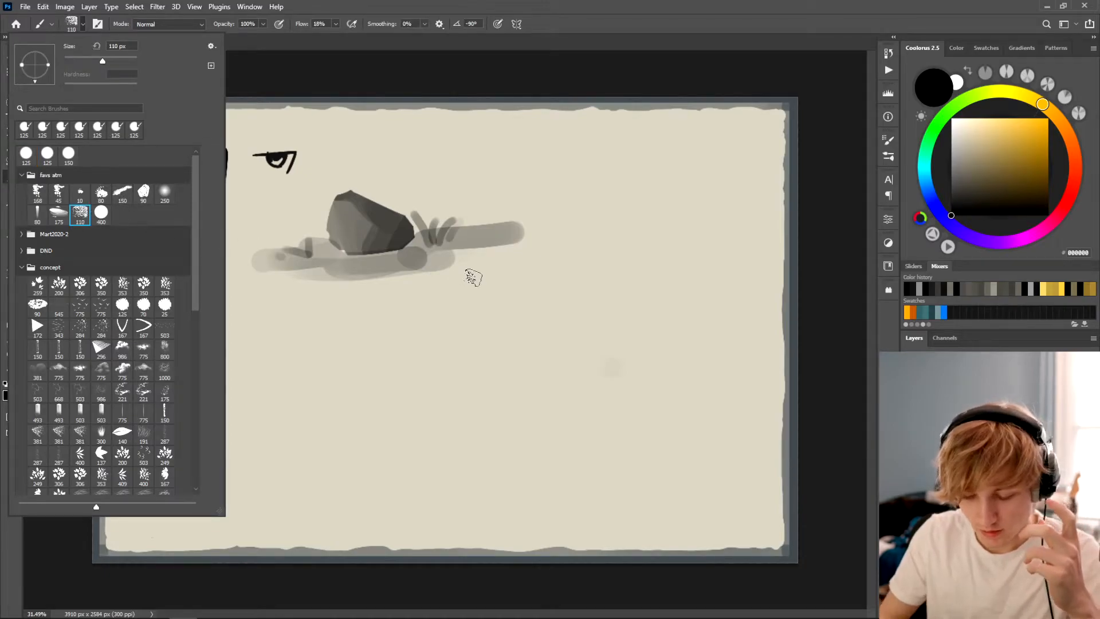
{"action": "left_click", "coordinate": [334, 209]}
{"action": "mouse_move", "coordinate": [462, 172]}
{"action": "left_mouse_down"}
{"action": "mouse_move", "coordinate": [559, 172]}
{"action": "mouse_move", "coordinate": [647, 244]}
{"action": "left_mouse_up"}
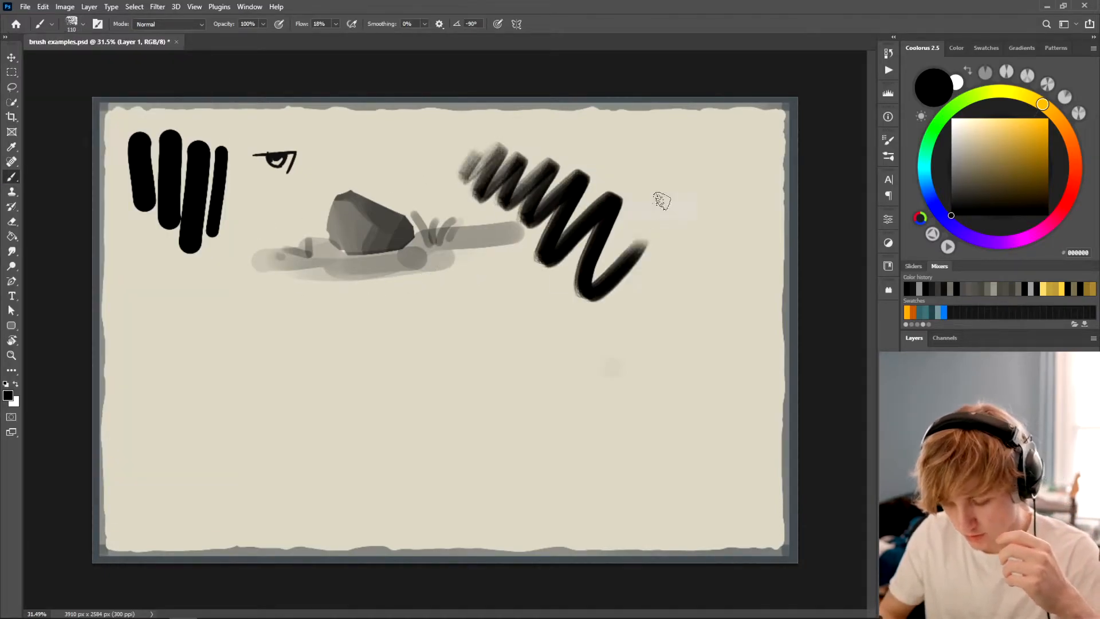
{"action": "key", "text": "ctrl+z"}
{"action": "left_click_drag", "start_coordinate": [605, 192], "coordinate": [576, 252]}
{"action": "key", "text": "ctrl+z"}
{"action": "left_click_drag", "start_coordinate": [582, 183], "coordinate": [578, 220]}
{"action": "key", "text": "ctrl+z"}
Reduce the textured brush to 35 px, try thin crossing sketch lines beyond the rock, and undo them
{"action": "key", "text": "bracketleft"}
{"action": "key", "text": "bracketleft"}
{"action": "key", "text": "bracketleft"}
{"action": "key", "text": "bracketleft"}
{"action": "key", "text": "bracketleft"}
{"action": "key", "text": "bracketleft"}
{"action": "key", "text": "bracketleft"}
{"action": "key", "text": "bracketleft"}
{"action": "key", "text": "bracketleft"}
{"action": "left_click_drag", "start_coordinate": [559, 181], "coordinate": [532, 245]}
{"action": "left_click_drag", "start_coordinate": [569, 212], "coordinate": [548, 282]}
{"action": "key", "text": "ctrl+z"}
{"action": "key", "text": "ctrl+z"}
{"action": "mouse_move", "coordinate": [564, 176]}
{"action": "left_mouse_down"}
{"action": "mouse_move", "coordinate": [560, 261]}
{"action": "mouse_move", "coordinate": [563, 232]}
{"action": "left_mouse_up"}
{"action": "left_click_drag", "start_coordinate": [545, 231], "coordinate": [571, 228]}
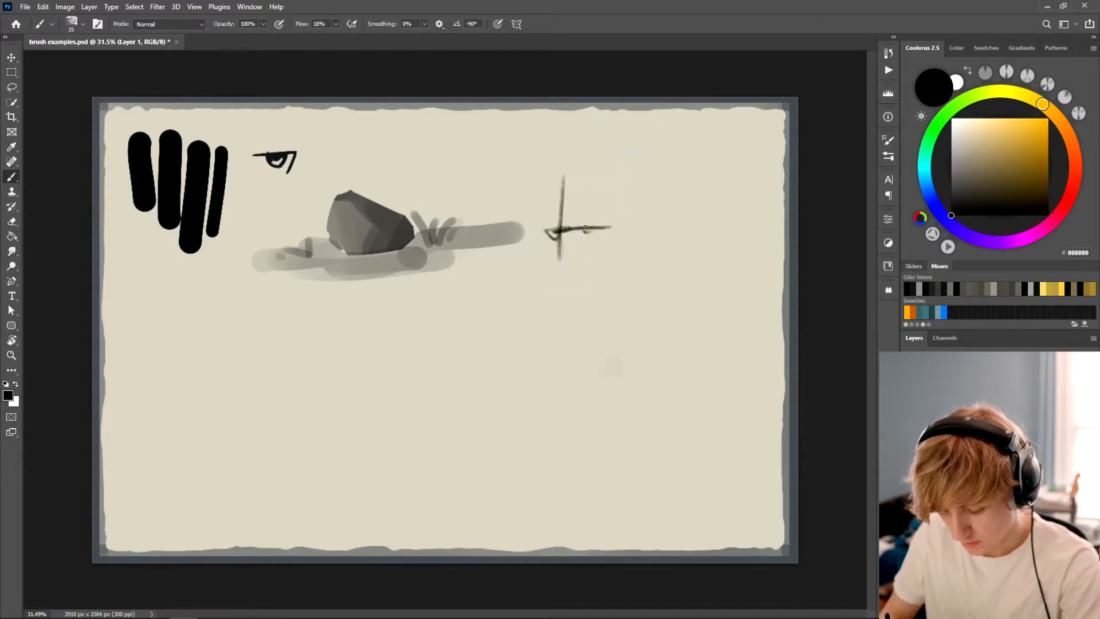
{"action": "key", "text": "ctrl+z"}
{"action": "key", "text": "ctrl+z"}
Enlarge the textured brush to 70 px, try diagonal strokes beyond the rock, and undo them
{"action": "key", "text": "bracketright"}
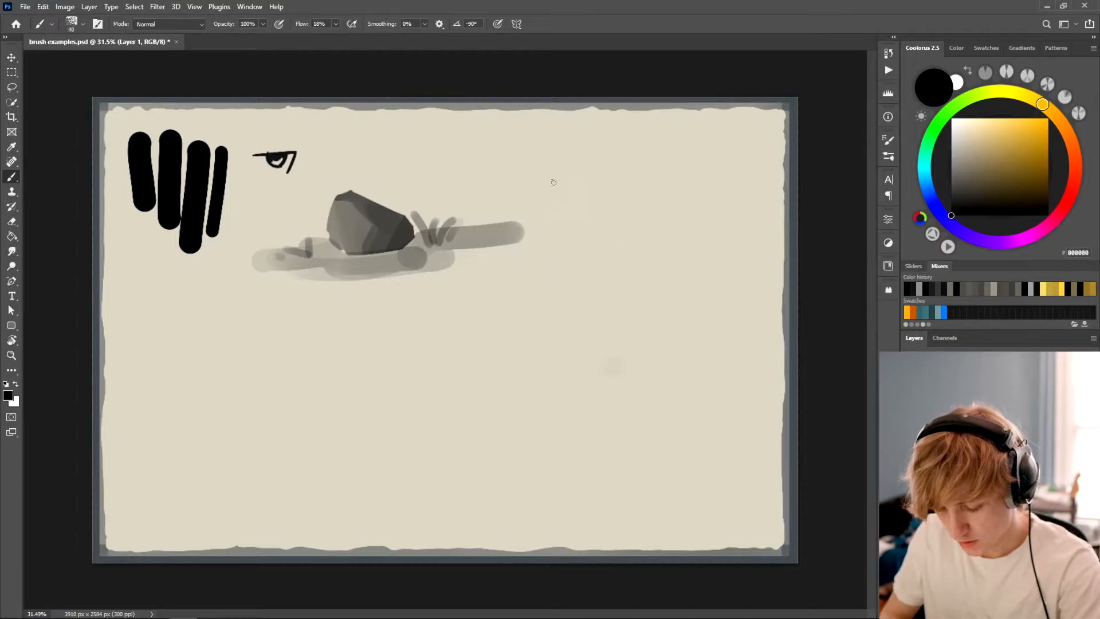
{"action": "left_click_drag", "start_coordinate": [593, 161], "coordinate": [532, 227]}
{"action": "left_click_drag", "start_coordinate": [590, 174], "coordinate": [534, 246]}
{"action": "key", "text": "ctrl+z"}
{"action": "key", "text": "ctrl+z"}
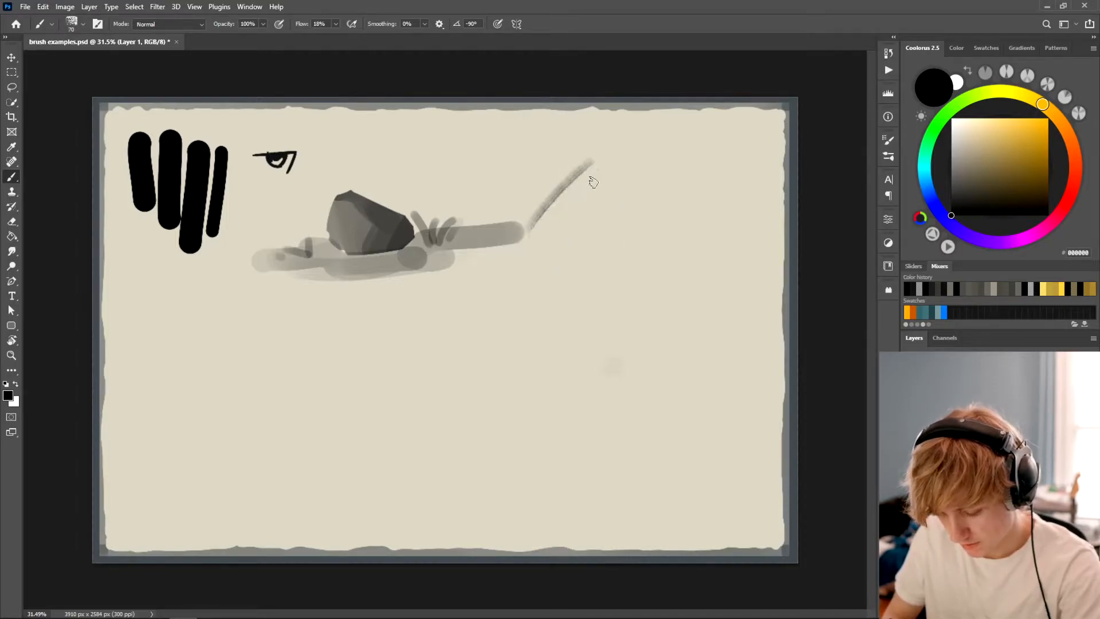
{"action": "key", "text": "ctrl+z"}
{"action": "left_click_drag", "start_coordinate": [591, 175], "coordinate": [571, 192]}
{"action": "key", "text": "ctrl+z"}
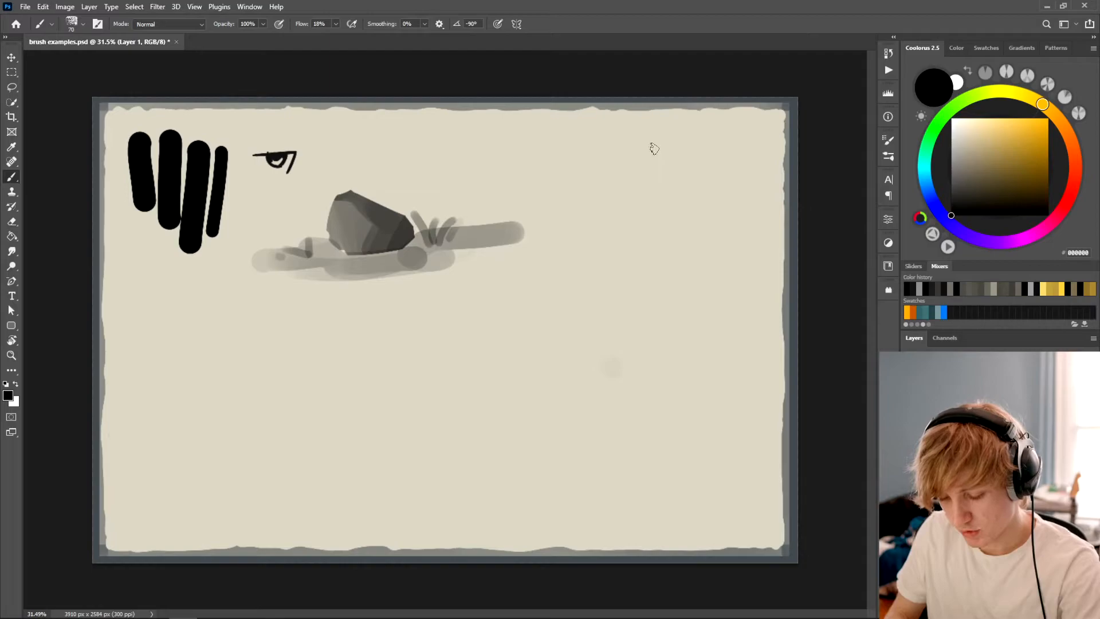
Paint a soft brown patch inside the rectangular selection with the textured brush at 400 px, blending it with sampled cream CFCAB9
{"action": "left_click", "coordinate": [1016, 150]}
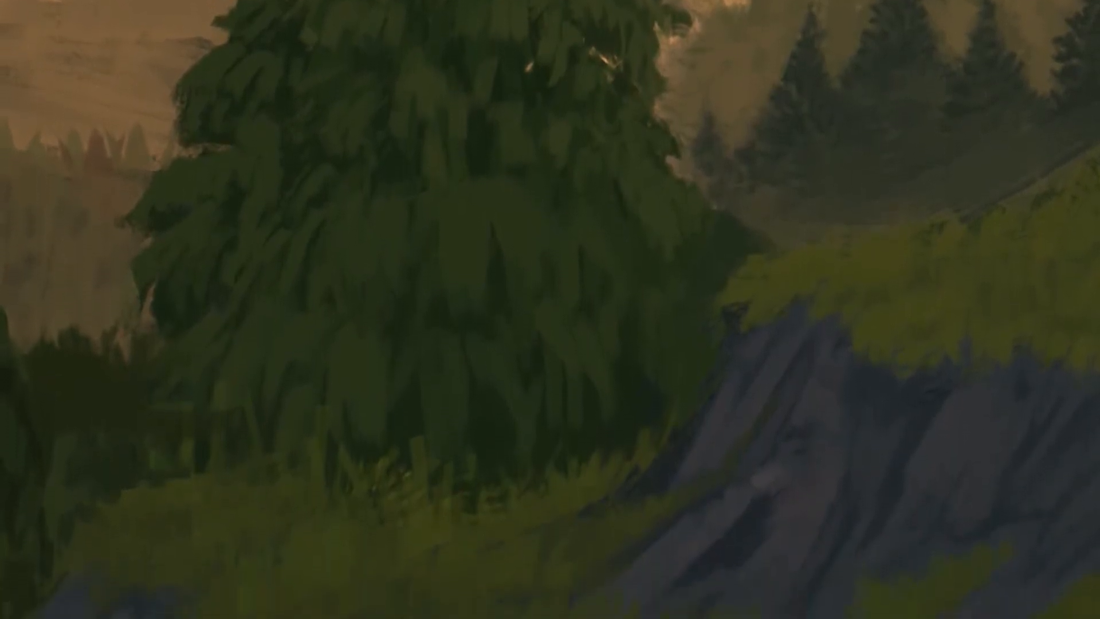
{"action": "key", "text": "bracketright"}
{"action": "key", "text": "bracketright"}
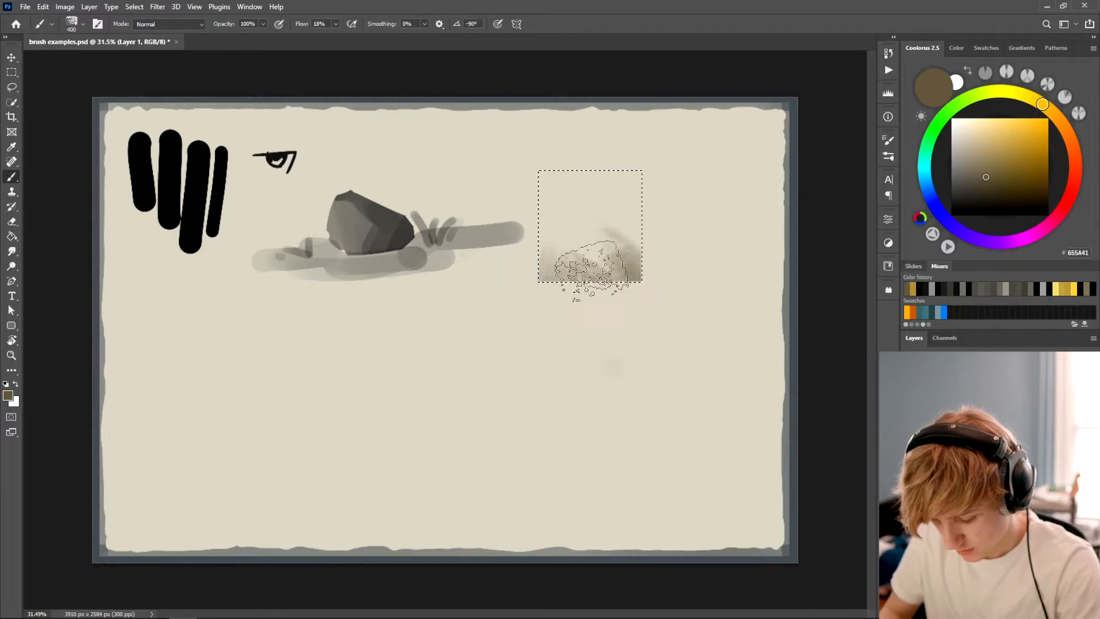
{"action": "left_click", "coordinate": [597, 237], "text": "alt"}
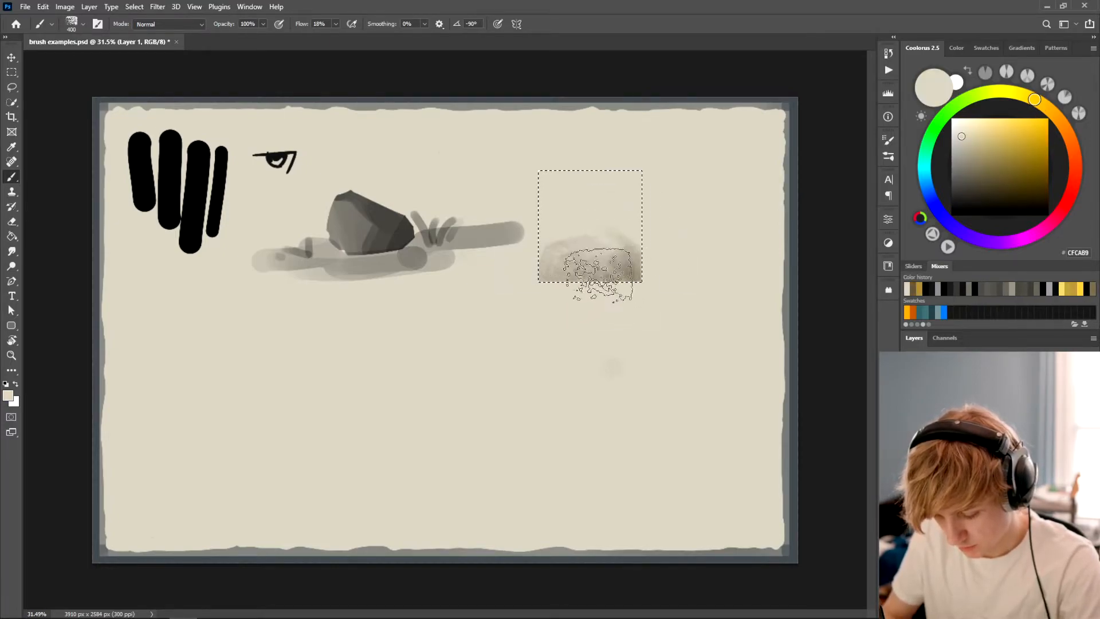
{"action": "mouse_move", "coordinate": [638, 248]}
{"action": "left_mouse_down"}
{"action": "mouse_move", "coordinate": [590, 269]}
{"action": "mouse_move", "coordinate": [572, 250]}
{"action": "mouse_move", "coordinate": [551, 268]}
{"action": "mouse_move", "coordinate": [605, 298]}
{"action": "left_mouse_up"}
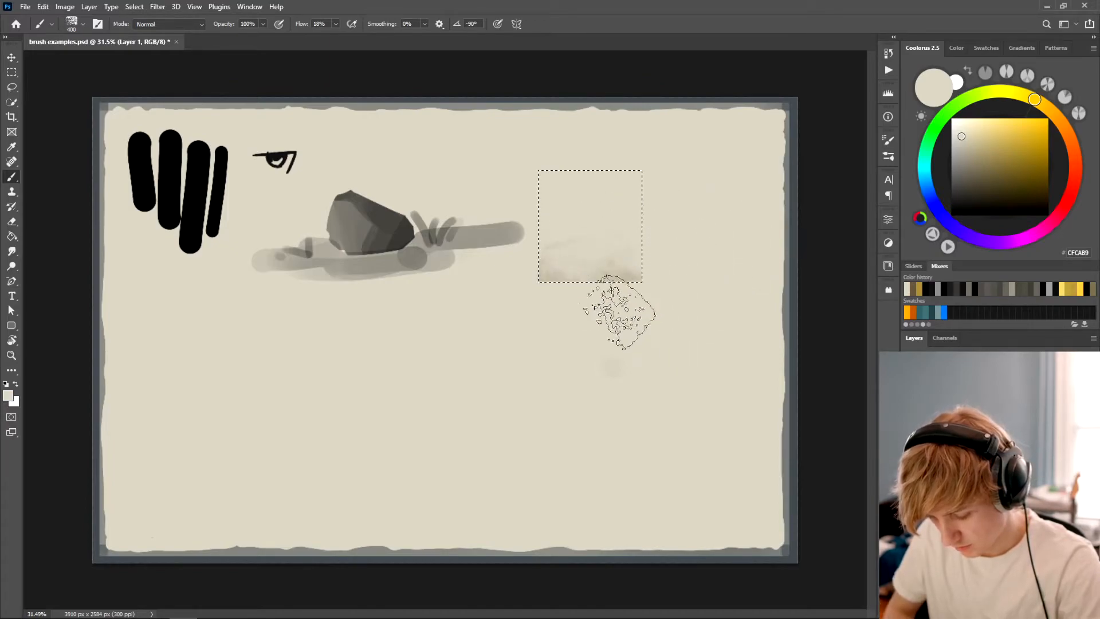
Dab dark gray 383736 onto the patch with a 150 px brush and soften it with sampled tone CAC4B4
{"action": "left_click", "coordinate": [955, 195]}
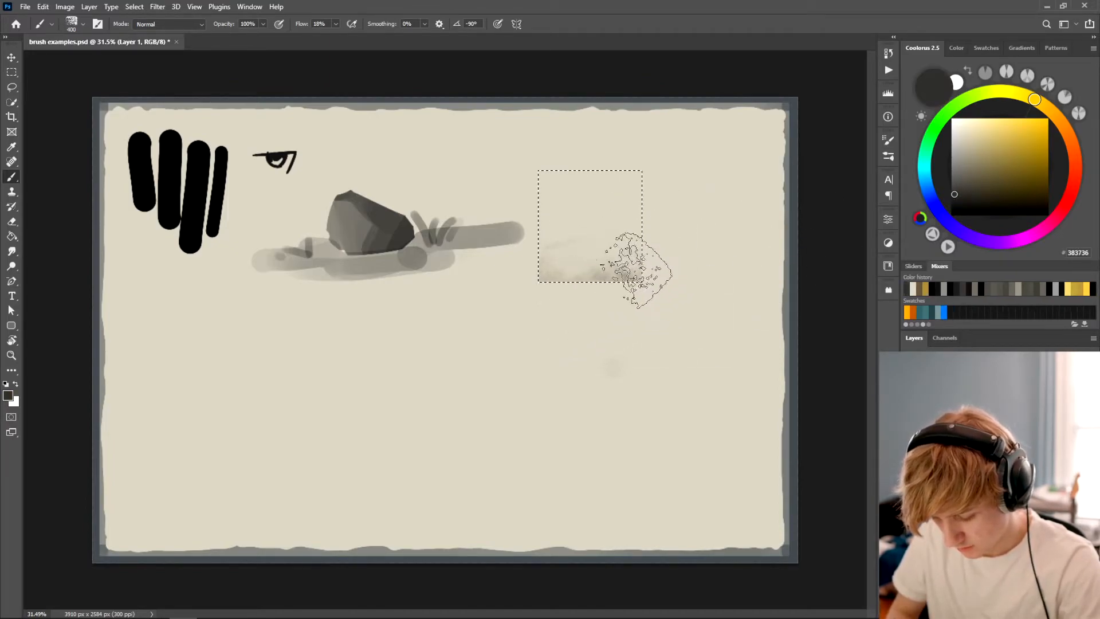
{"action": "key", "text": "bracketleft"}
{"action": "key", "text": "bracketleft"}
{"action": "key", "text": "bracketleft"}
{"action": "key", "text": "bracketleft"}
{"action": "key", "text": "bracketleft"}
{"action": "left_click", "coordinate": [619, 251]}
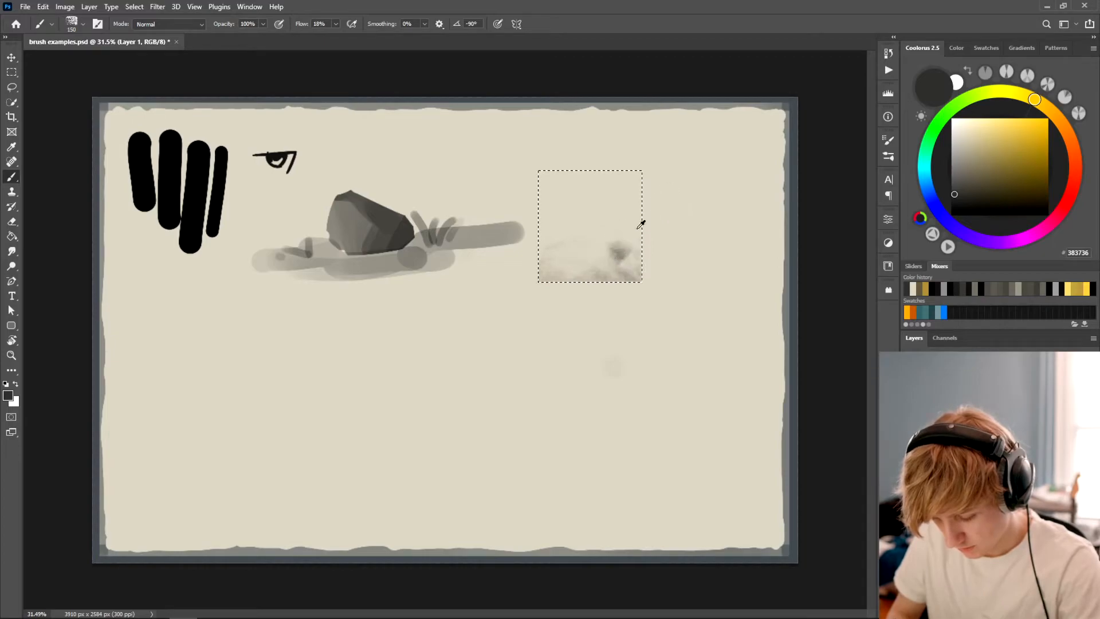
{"action": "left_click", "coordinate": [617, 253], "text": "alt"}
{"action": "key", "text": "bracketleft"}
{"action": "key", "text": "bracketleft"}
{"action": "key", "text": "bracketleft"}
{"action": "key", "text": "bracketleft"}
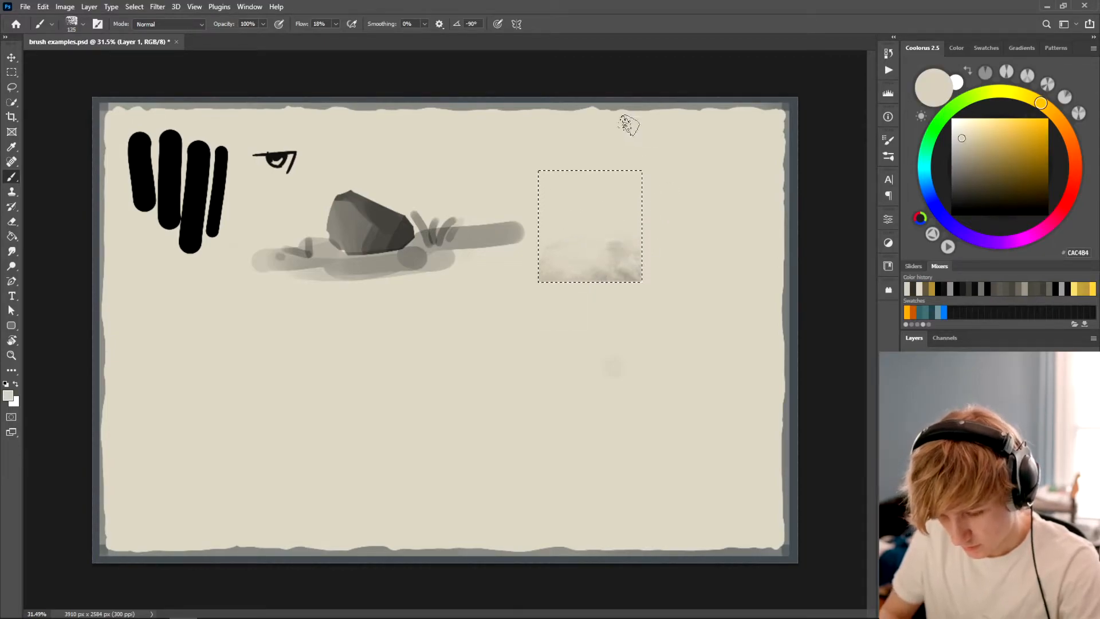
Draw a black upright door-like rectangle inside the selection with the textured brush at 35 px
{"action": "key", "text": "d"}
{"action": "key", "text": "bracketleft"}
{"action": "key", "text": "bracketleft"}
{"action": "key", "text": "bracketleft"}
{"action": "key", "text": "bracketleft"}
{"action": "key", "text": "bracketleft"}
{"action": "key", "text": "bracketleft"}
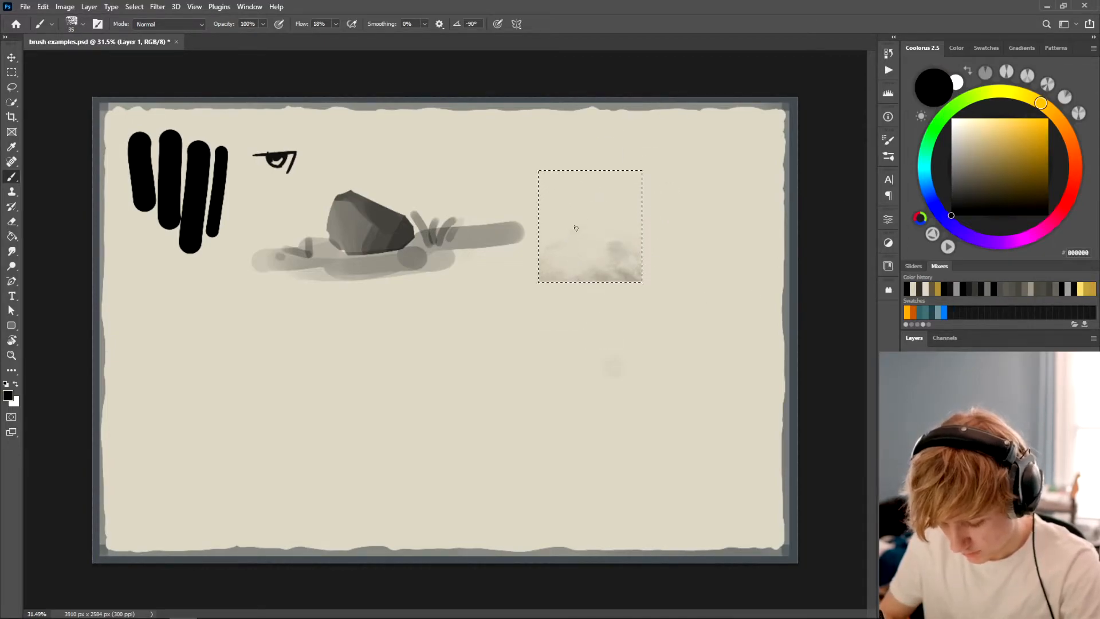
{"action": "left_click_drag", "start_coordinate": [569, 280], "coordinate": [568, 215]}
{"action": "key", "text": "ctrl+z"}
{"action": "left_click_drag", "start_coordinate": [578, 280], "coordinate": [579, 218]}
{"action": "key", "text": "ctrl+z"}
{"action": "mouse_move", "coordinate": [562, 280]}
{"action": "left_mouse_down"}
{"action": "mouse_move", "coordinate": [588, 216]}
{"action": "mouse_move", "coordinate": [595, 281]}
{"action": "left_mouse_up"}
{"action": "key", "text": "ctrl+z"}
{"action": "left_click_drag", "start_coordinate": [596, 215], "coordinate": [596, 282]}
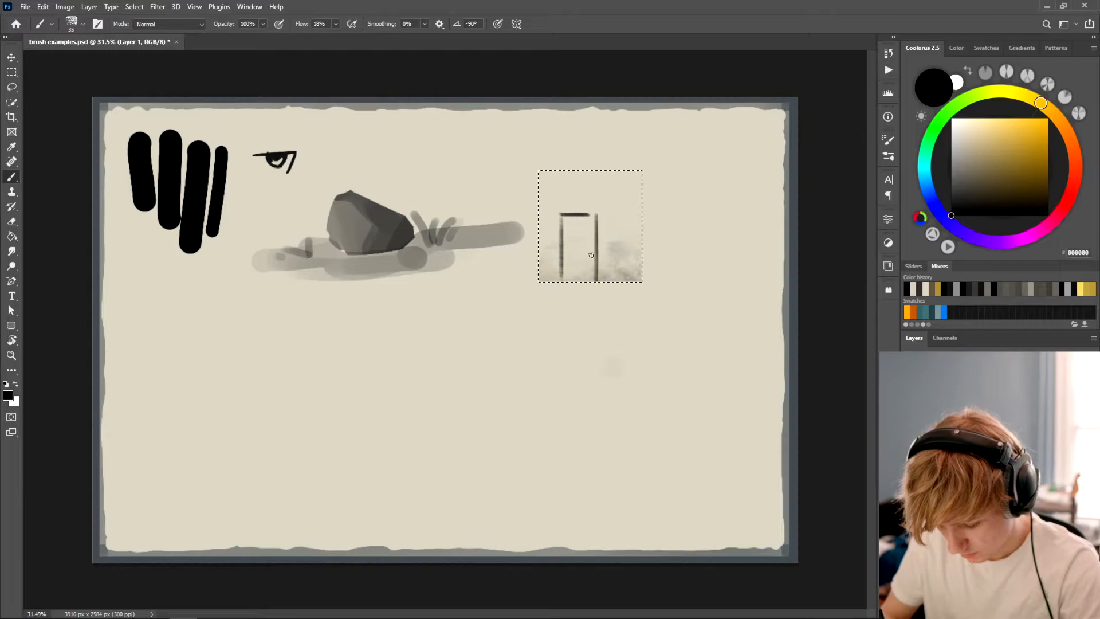
Thin the door outline by painting along its edges with sampled cream CFCAB9, and sample a darker tone near its base
{"action": "left_click", "coordinate": [567, 221], "text": "alt"}
{"action": "left_click_drag", "start_coordinate": [562, 221], "coordinate": [563, 265]}
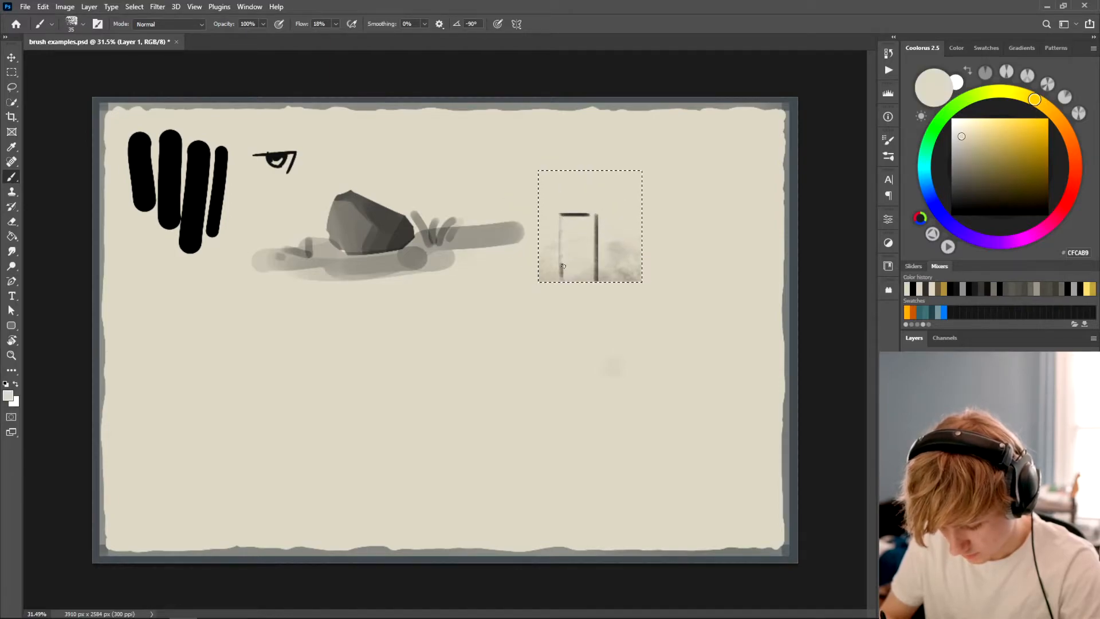
{"action": "key", "text": "ctrl+z"}
{"action": "left_click_drag", "start_coordinate": [564, 216], "coordinate": [563, 264]}
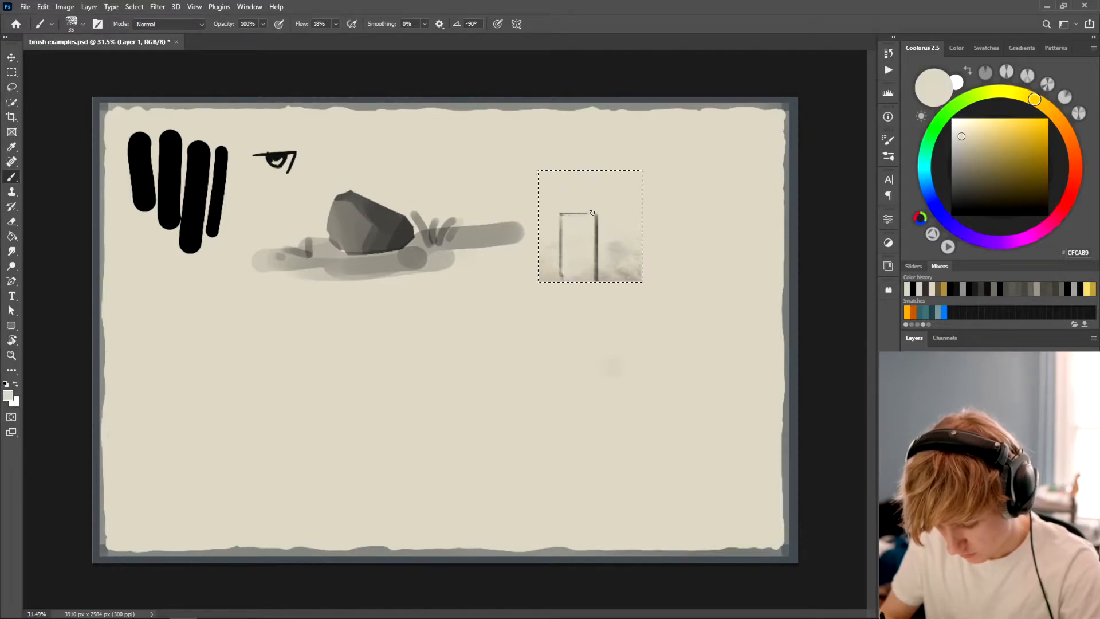
{"action": "key", "text": "ctrl+z"}
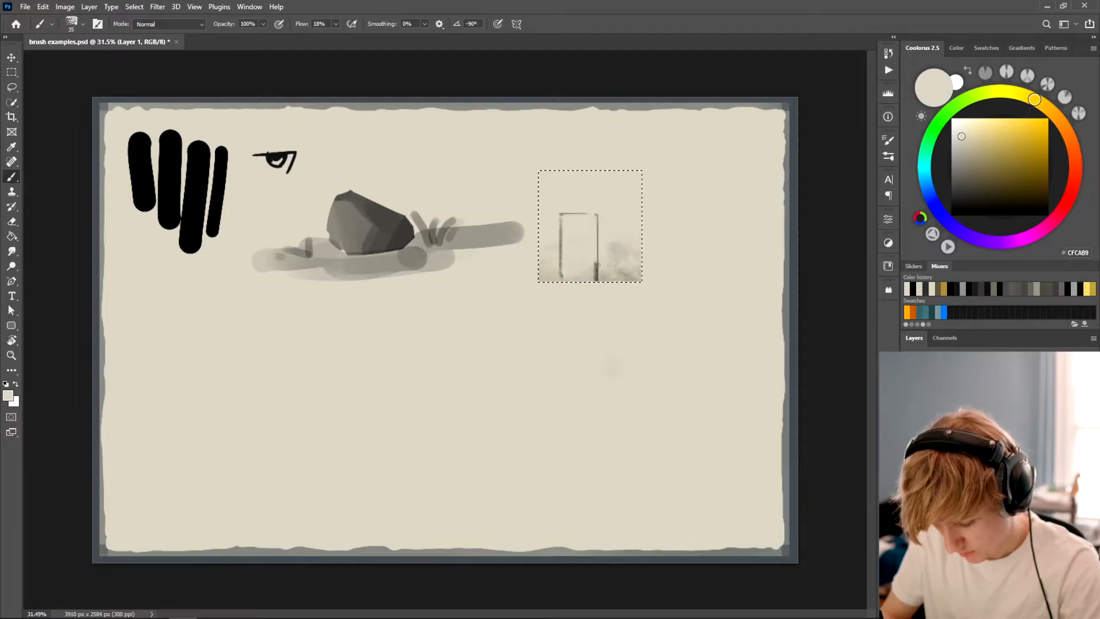
{"action": "left_click", "coordinate": [596, 254], "text": "alt"}
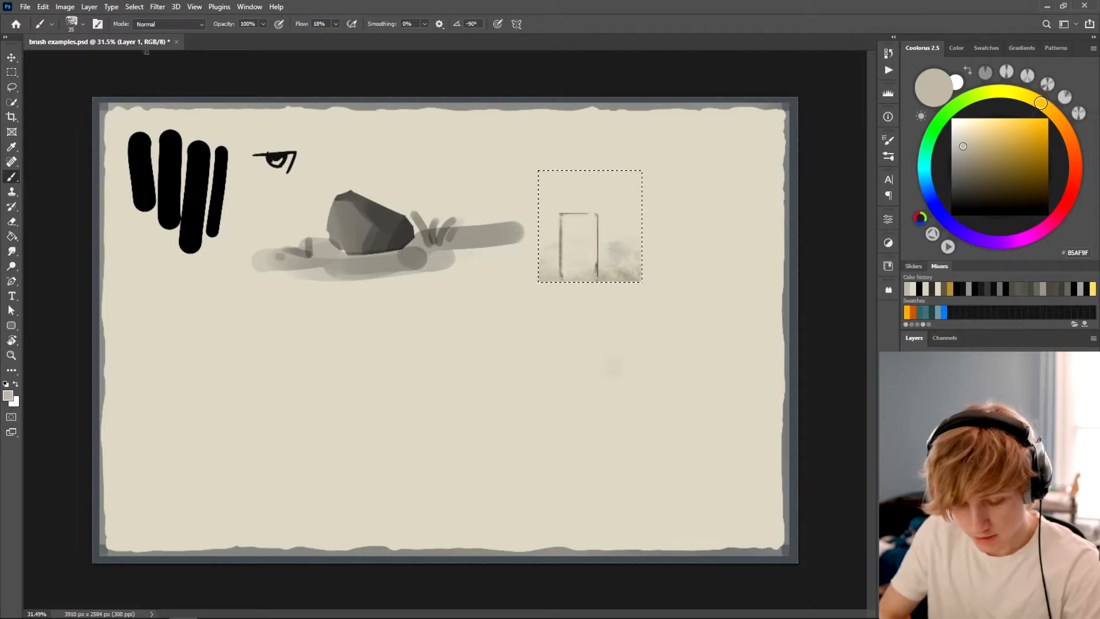
Close the brush preset list unchanged and clear the rectangular selection around the door sketch
{"action": "right_click", "coordinate": [171, 63]}
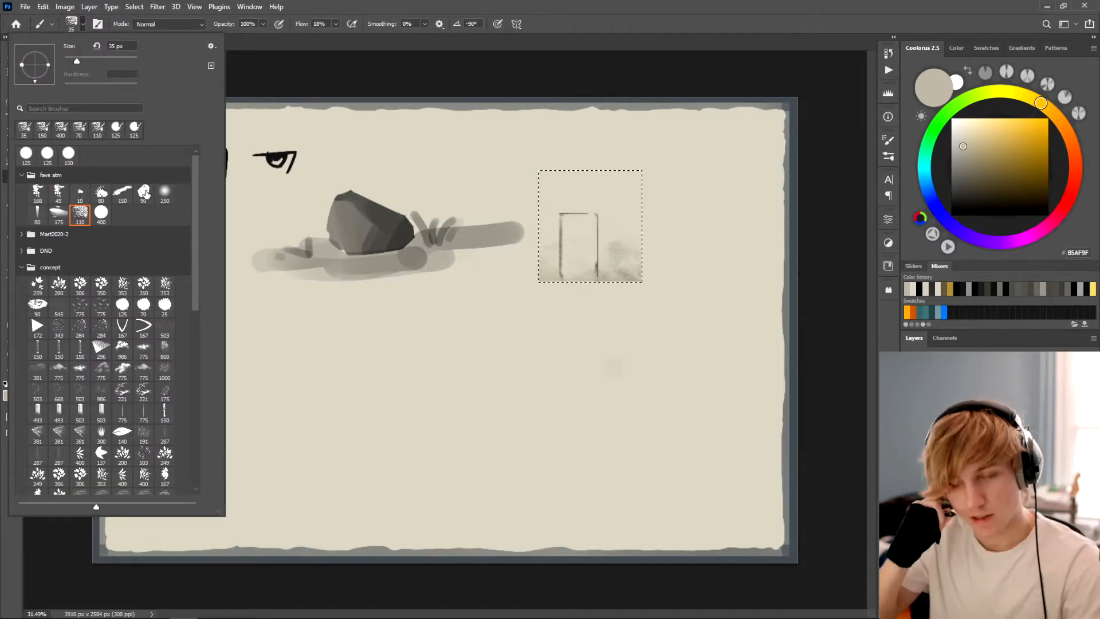
{"action": "left_click", "coordinate": [584, 274]}
{"action": "key", "text": "ctrl+d"}
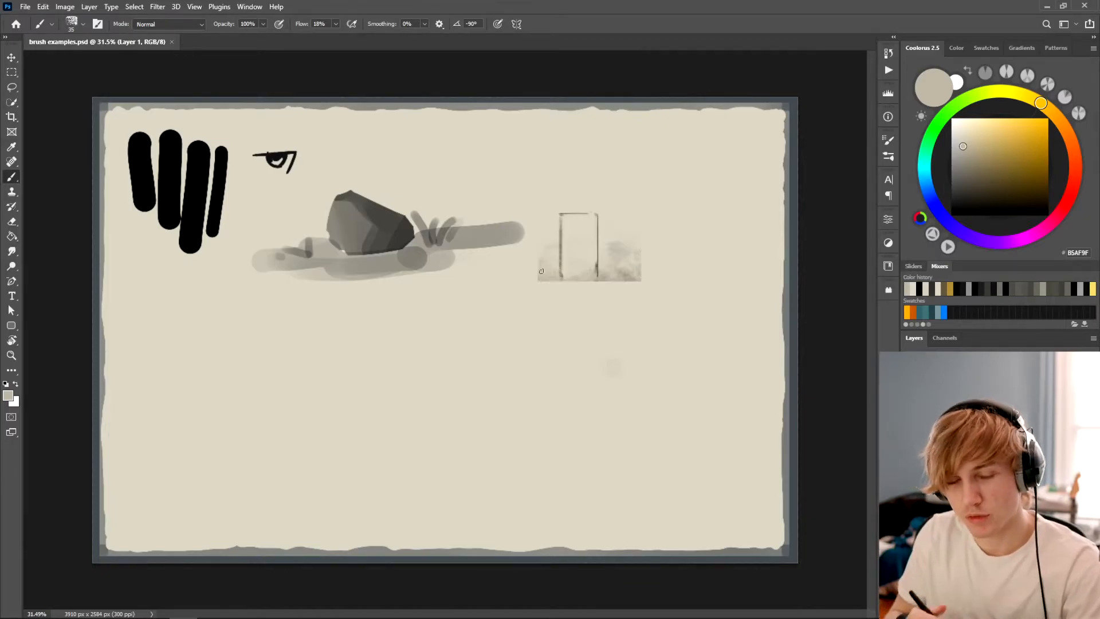
Choose the 400 px hard round brush preset and black as the colour, undoing the large test strokes
{"action": "left_click", "coordinate": [72, 24]}
{"action": "left_click", "coordinate": [105, 216]}
{"action": "left_click_drag", "start_coordinate": [467, 190], "coordinate": [579, 329]}
{"action": "key", "text": "ctrl+z"}
{"action": "left_click_drag", "start_coordinate": [958, 197], "coordinate": [949, 218]}
{"action": "mouse_move", "coordinate": [416, 395]}
{"action": "left_mouse_down"}
{"action": "mouse_move", "coordinate": [486, 423]}
{"action": "mouse_move", "coordinate": [556, 378]}
{"action": "left_mouse_up"}
{"action": "key", "text": "ctrl+z"}
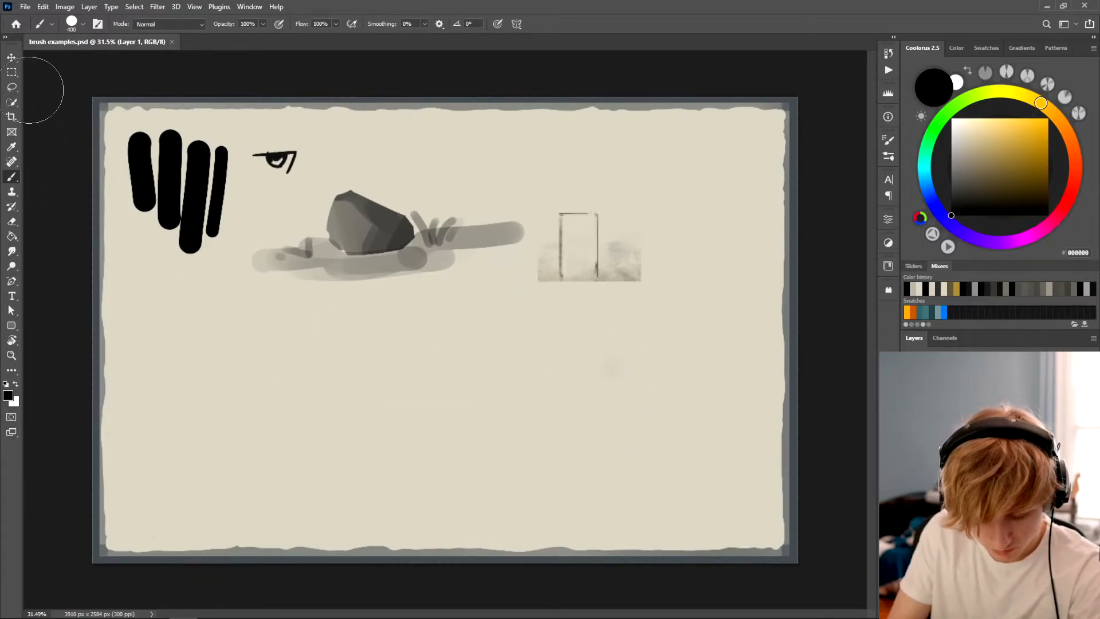
Lasso a rounded blob on the empty canvas, try filling it with the brush, undo the fill, and deselect
{"action": "left_click", "coordinate": [11, 86]}
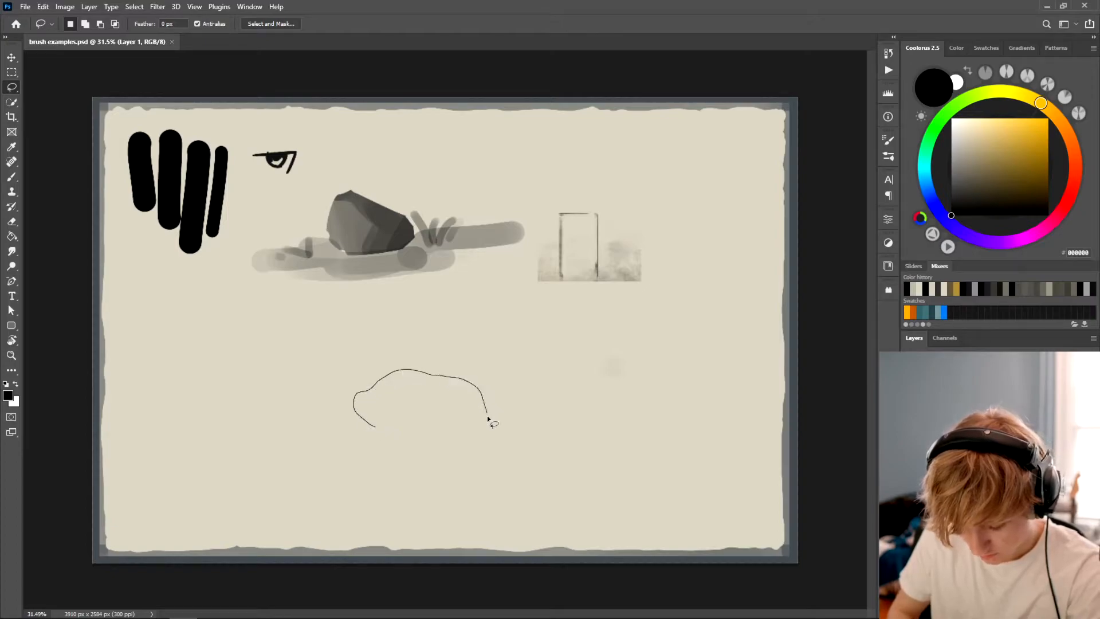
{"action": "mouse_move", "coordinate": [378, 430]}
{"action": "left_mouse_down"}
{"action": "mouse_move", "coordinate": [388, 362]}
{"action": "mouse_move", "coordinate": [531, 384]}
{"action": "left_mouse_up"}
{"action": "key", "text": "b"}
{"action": "key", "text": "ctrl+z"}
{"action": "key", "text": "ctrl+shift+z"}
{"action": "key", "text": "ctrl+z"}
{"action": "key", "text": "l"}
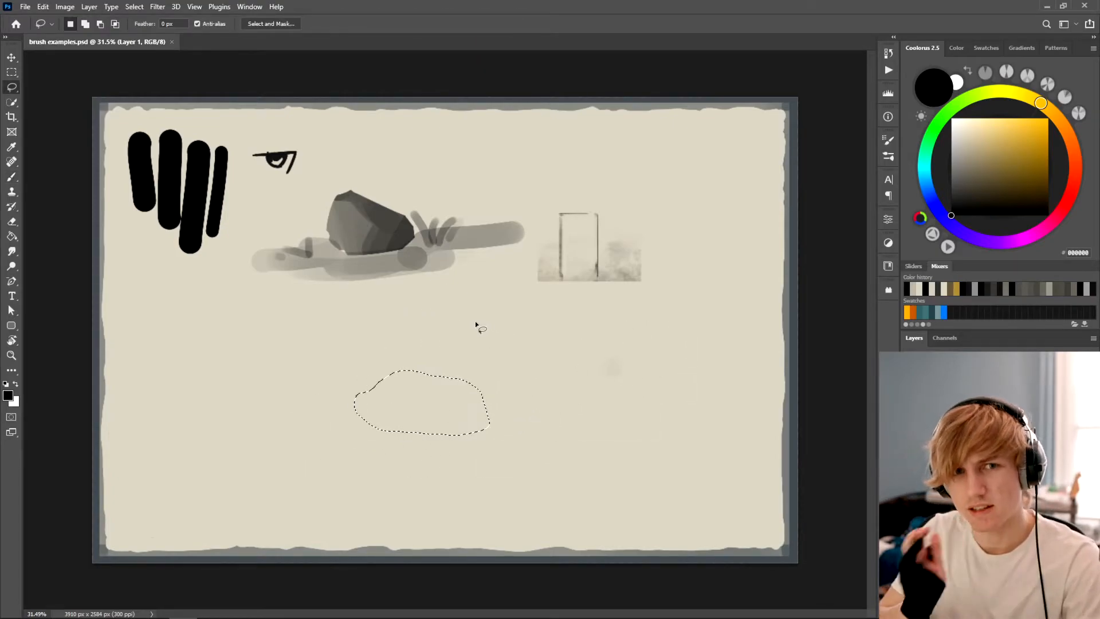
{"action": "key", "text": "ctrl+d"}
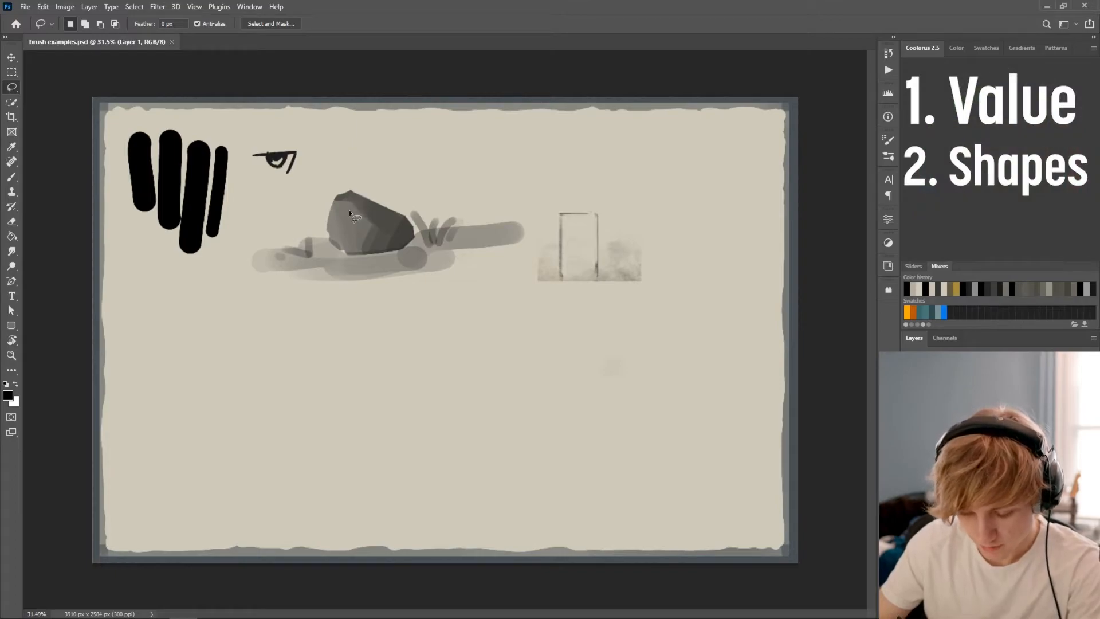
Lasso the rock's shadowed faces, brush dark texture inside the selection, deselect, and extend the texture over the rock's base
{"action": "left_click_drag", "start_coordinate": [350, 204], "coordinate": [372, 225]}
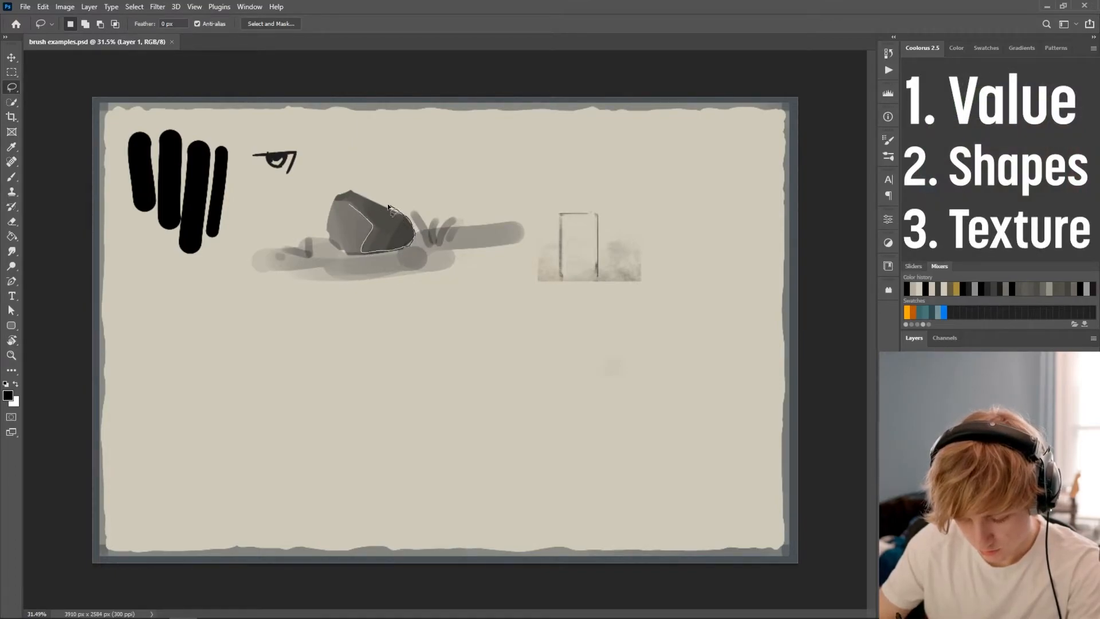
{"action": "left_click_drag", "start_coordinate": [340, 196], "coordinate": [407, 241]}
{"action": "key", "text": "b"}
{"action": "key", "text": "ctrl+z"}
{"action": "mouse_move", "coordinate": [373, 273]}
{"action": "left_mouse_down"}
{"action": "mouse_move", "coordinate": [405, 275]}
{"action": "mouse_move", "coordinate": [436, 235]}
{"action": "mouse_move", "coordinate": [413, 265]}
{"action": "left_mouse_up"}
{"action": "key", "text": "ctrl+z"}
{"action": "left_click_drag", "start_coordinate": [342, 260], "coordinate": [400, 258]}
{"action": "key", "text": "ctrl+d"}
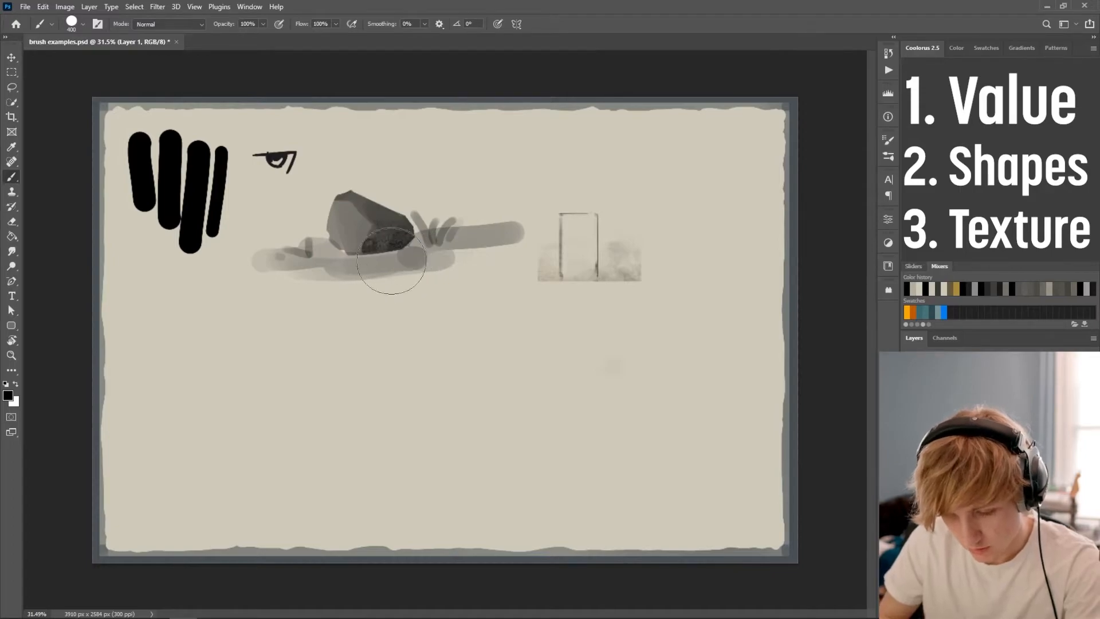
{"action": "mouse_move", "coordinate": [332, 246]}
{"action": "left_mouse_down"}
{"action": "mouse_move", "coordinate": [361, 272]}
{"action": "mouse_move", "coordinate": [381, 247]}
{"action": "left_mouse_up"}
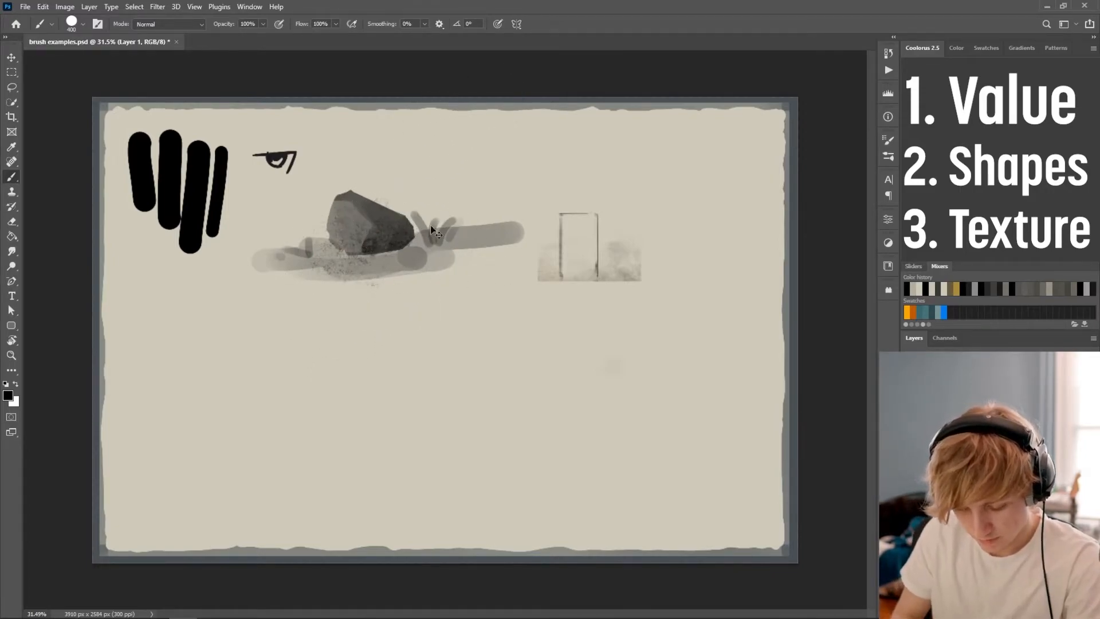
Erase the texture and grey strokes around the rock's base with the 70 px eraser to give it a clean silhouette
{"action": "key", "text": "e"}
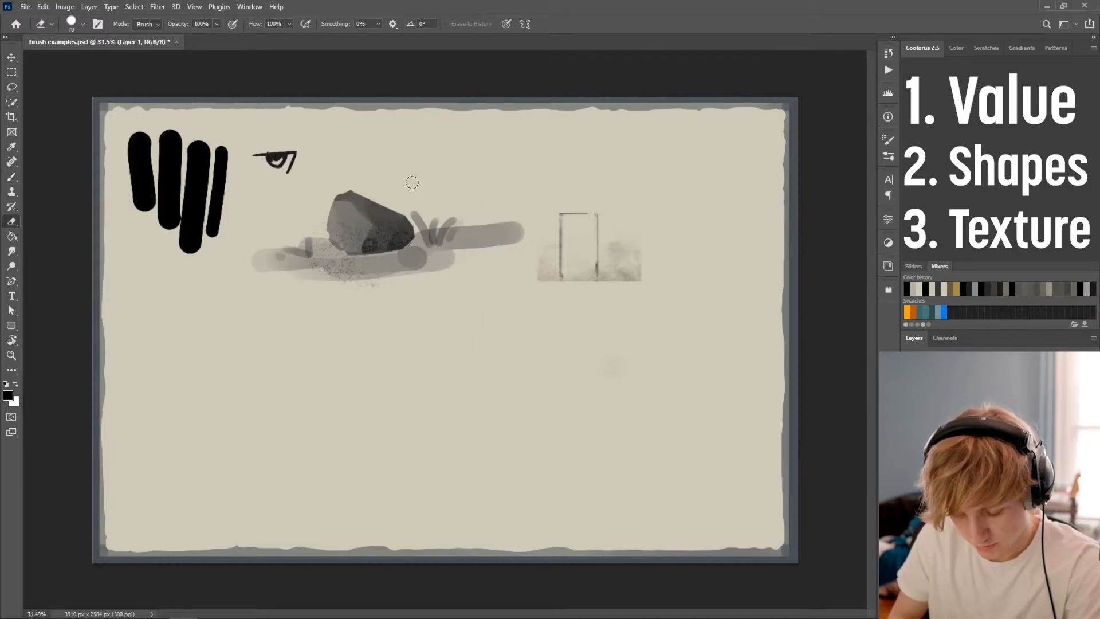
{"action": "left_click", "coordinate": [83, 24]}
{"action": "mouse_move", "coordinate": [355, 284]}
{"action": "left_mouse_down"}
{"action": "mouse_move", "coordinate": [340, 267]}
{"action": "mouse_move", "coordinate": [372, 272]}
{"action": "mouse_move", "coordinate": [370, 259]}
{"action": "mouse_move", "coordinate": [398, 258]}
{"action": "left_mouse_up"}
{"action": "mouse_move", "coordinate": [315, 243]}
{"action": "left_mouse_down"}
{"action": "mouse_move", "coordinate": [340, 257]}
{"action": "mouse_move", "coordinate": [421, 240]}
{"action": "mouse_move", "coordinate": [427, 221]}
{"action": "mouse_move", "coordinate": [401, 274]}
{"action": "mouse_move", "coordinate": [458, 252]}
{"action": "left_mouse_up"}
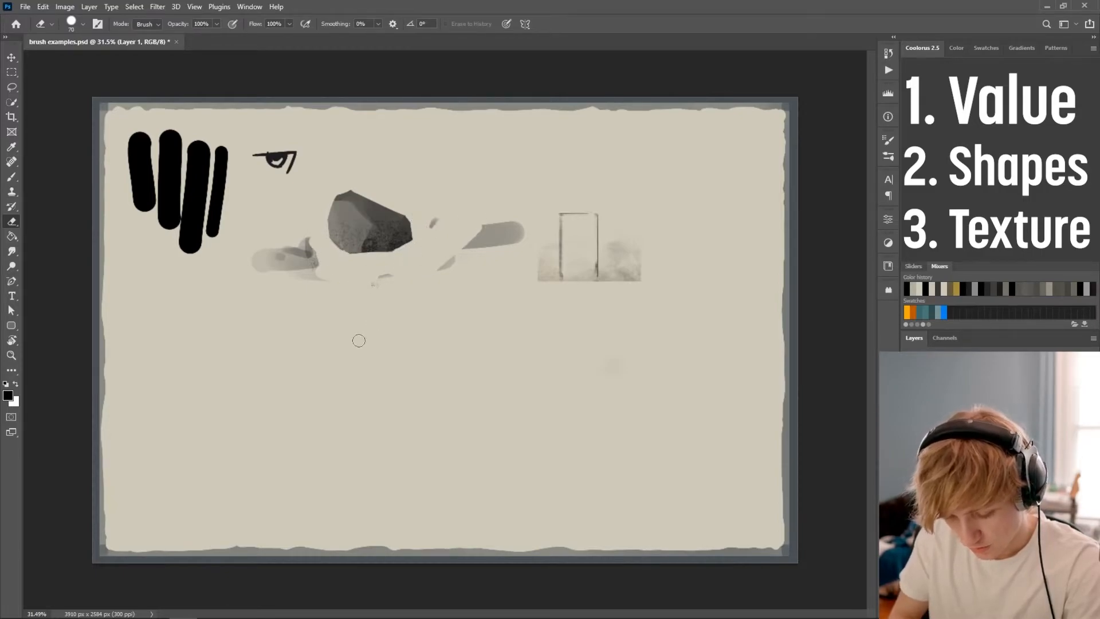
Try strokes below the rock with the 400 px hard round brush and the 175 px preset, and undo them
{"action": "key", "text": "b"}
{"action": "mouse_move", "coordinate": [269, 287]}
{"action": "left_mouse_down"}
{"action": "mouse_move", "coordinate": [332, 388]}
{"action": "mouse_move", "coordinate": [435, 355]}
{"action": "left_mouse_up"}
{"action": "key", "text": "ctrl+z"}
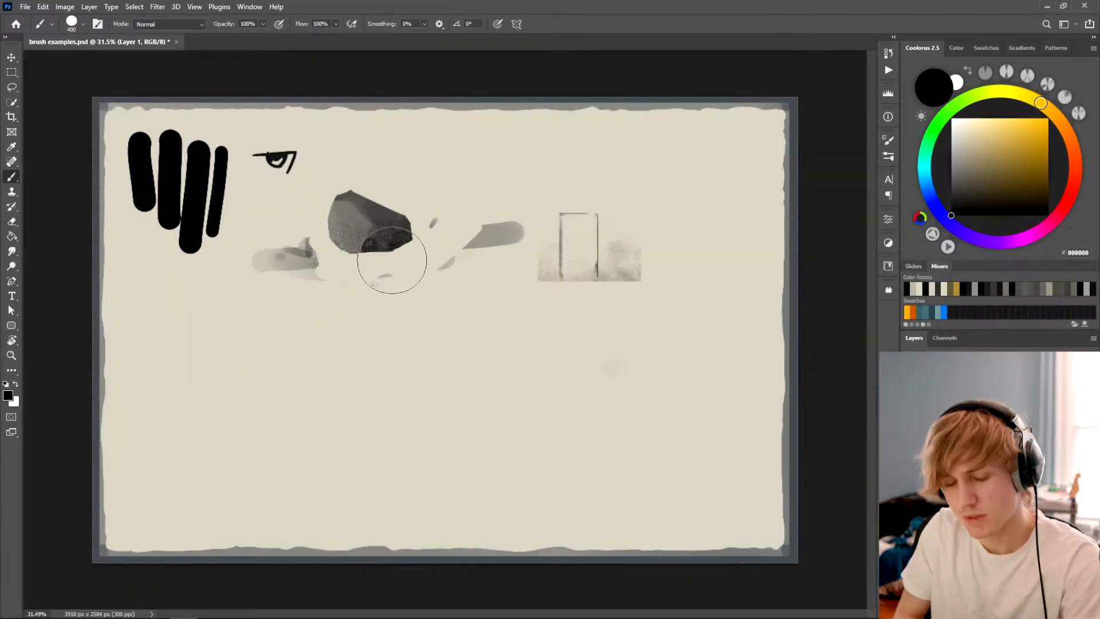
{"action": "left_click", "coordinate": [75, 23]}
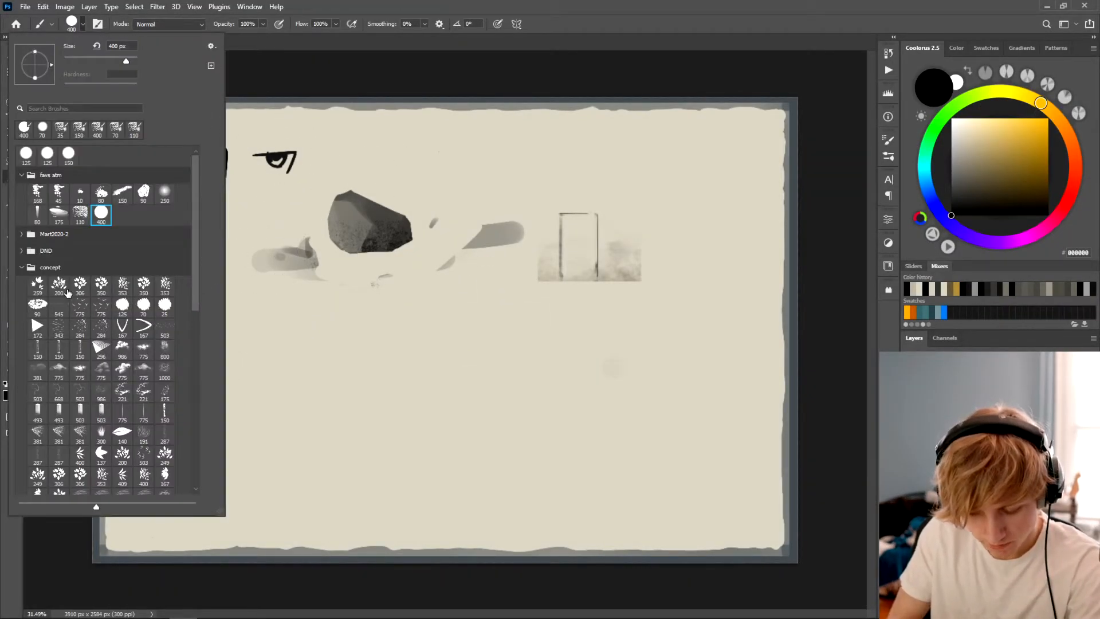
{"action": "left_click", "coordinate": [37, 215]}
{"action": "left_click", "coordinate": [59, 215]}
{"action": "mouse_move", "coordinate": [317, 293]}
{"action": "left_mouse_down"}
{"action": "mouse_move", "coordinate": [358, 447]}
{"action": "mouse_move", "coordinate": [374, 460]}
{"action": "left_mouse_up"}
{"action": "key", "text": "ctrl+z"}
Try short strokes with the 250 px soft round preset on the empty canvas below the rock, and undo them
{"action": "left_click", "coordinate": [84, 25]}
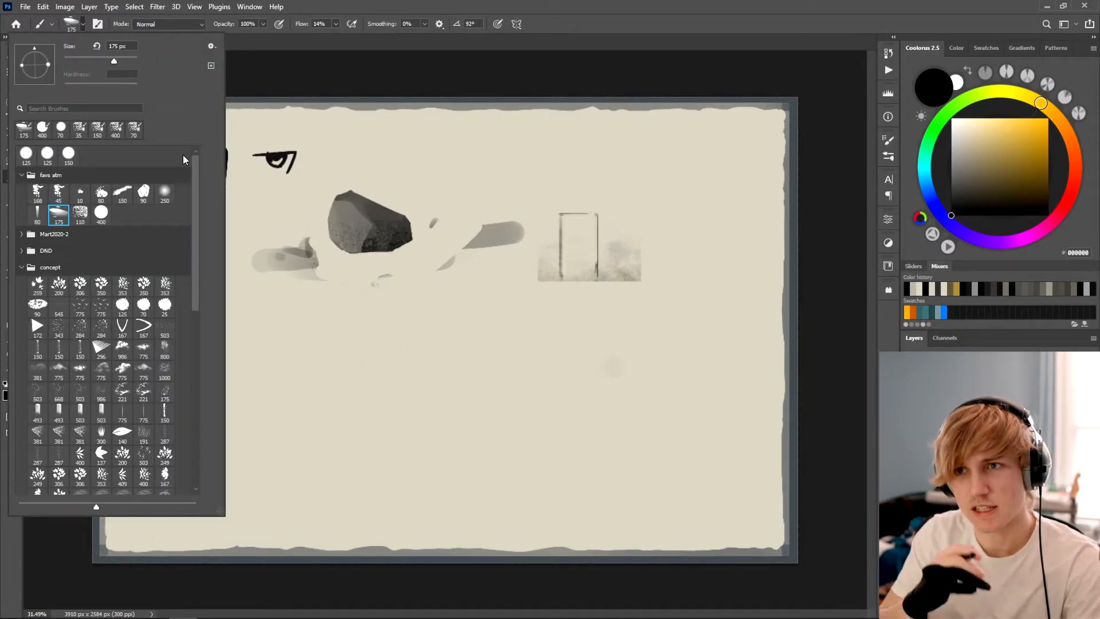
{"action": "left_click", "coordinate": [165, 195]}
{"action": "mouse_move", "coordinate": [314, 394]}
{"action": "left_mouse_down"}
{"action": "mouse_move", "coordinate": [308, 417]}
{"action": "mouse_move", "coordinate": [375, 398]}
{"action": "left_mouse_up"}
{"action": "key", "text": "ctrl+z"}
{"action": "left_click_drag", "start_coordinate": [261, 420], "coordinate": [296, 423]}
{"action": "key", "text": "ctrl+z"}
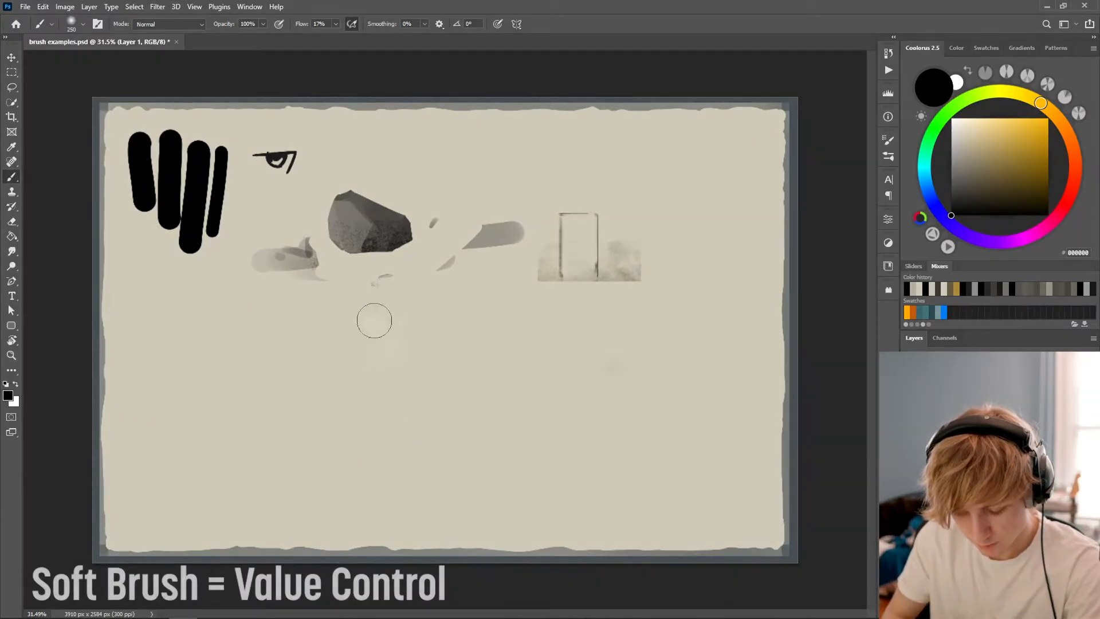
Try strokes with the 400 px hard round preset below the grey strokes and undo them
{"action": "left_click", "coordinate": [83, 25]}
{"action": "left_click", "coordinate": [102, 212]}
{"action": "left_click_drag", "start_coordinate": [261, 344], "coordinate": [352, 407]}
{"action": "key", "text": "ctrl+z"}
{"action": "key", "text": "ctrl+z"}
Choose the 110 px textured brush preset, reduce its size, and undo the test strokes made with it
{"action": "right_click", "coordinate": [118, 70]}
{"action": "left_click", "coordinate": [81, 216]}
{"action": "mouse_move", "coordinate": [290, 327]}
{"action": "left_mouse_down"}
{"action": "mouse_move", "coordinate": [344, 418]}
{"action": "mouse_move", "coordinate": [383, 430]}
{"action": "left_mouse_up"}
{"action": "key", "text": "ctrl+z"}
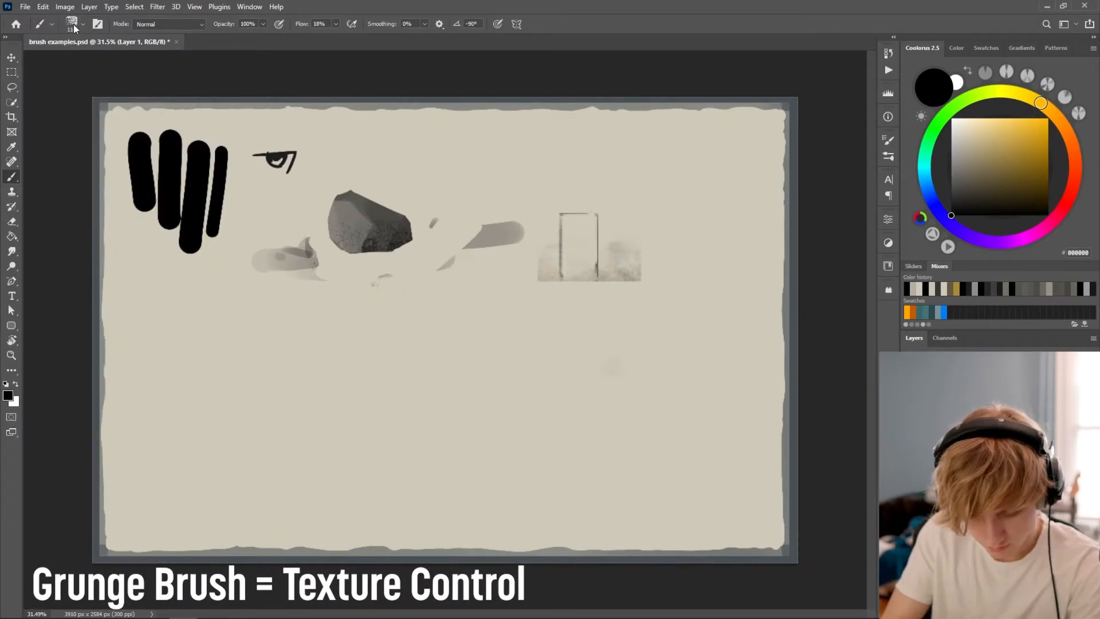
{"action": "key", "text": "bracketleft"}
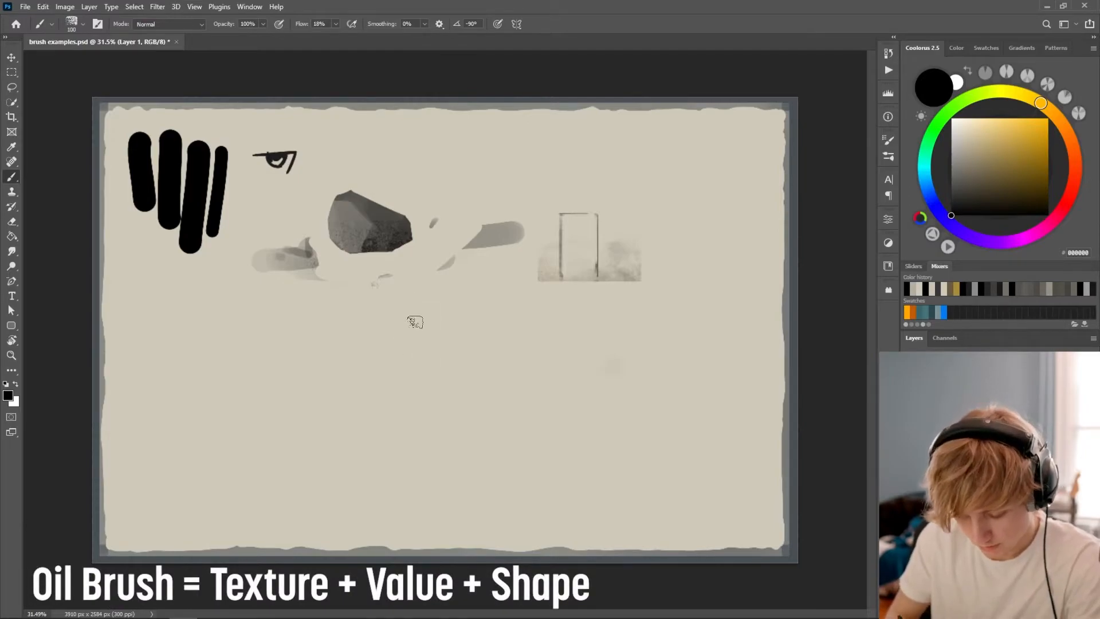
{"action": "key", "text": "ctrl+z"}
Sketch thin crossing lines below the rock and paint a small angular black shape beside them with the brush at 50 px
{"action": "left_click_drag", "start_coordinate": [440, 298], "coordinate": [442, 419]}
{"action": "left_click_drag", "start_coordinate": [417, 349], "coordinate": [485, 358]}
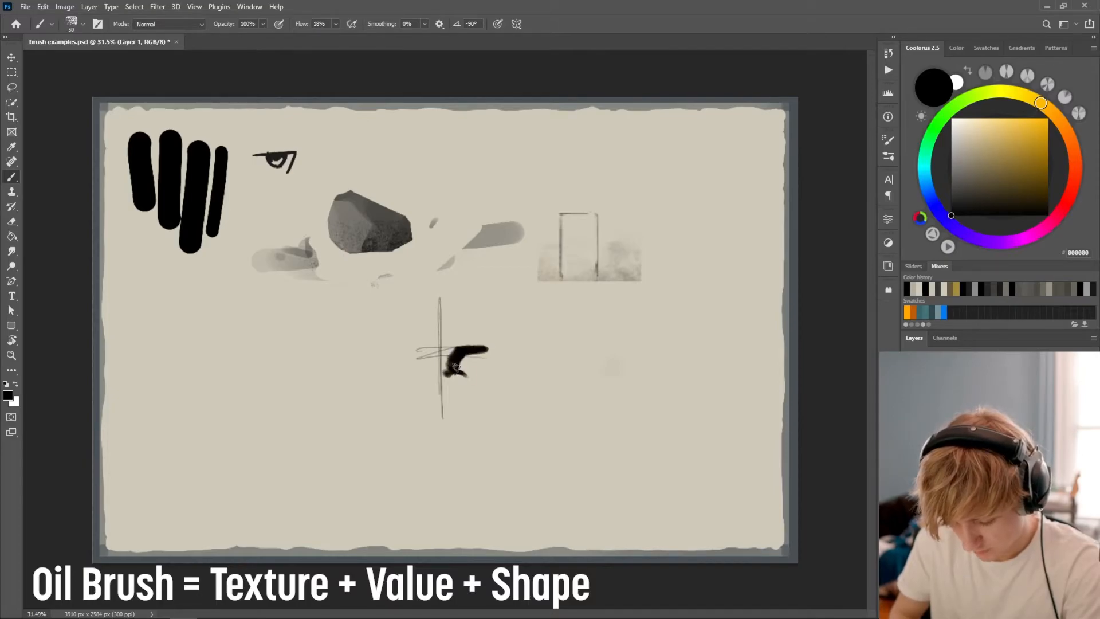
{"action": "left_click_drag", "start_coordinate": [467, 361], "coordinate": [498, 360]}
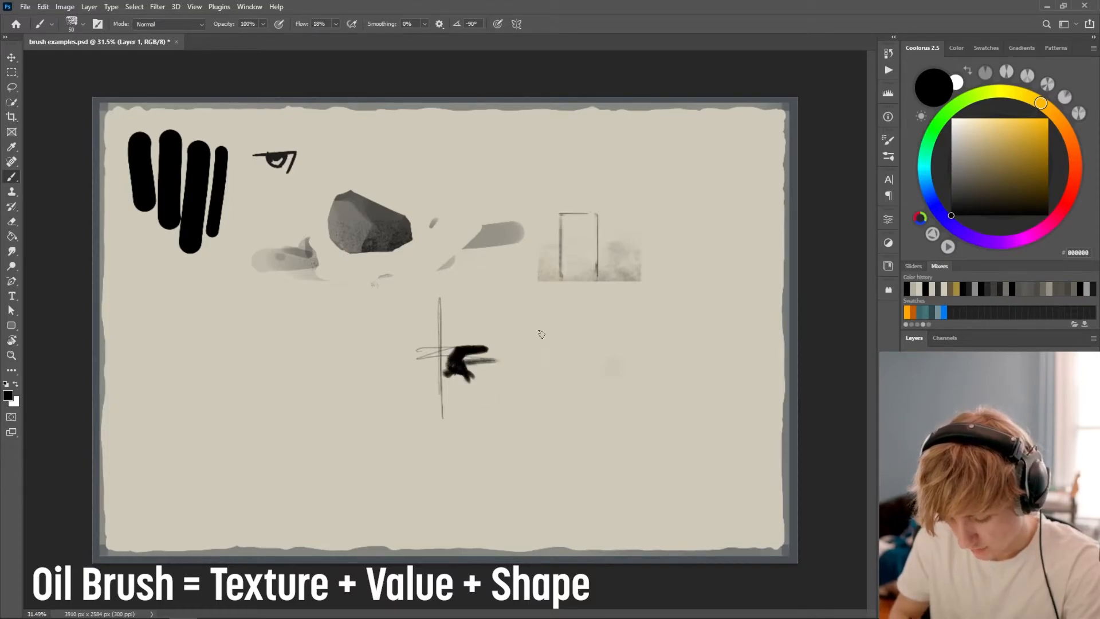
Choose the 45 px brush preset and try strokes at sizes up to 200 px, undoing them
{"action": "left_click", "coordinate": [83, 24]}
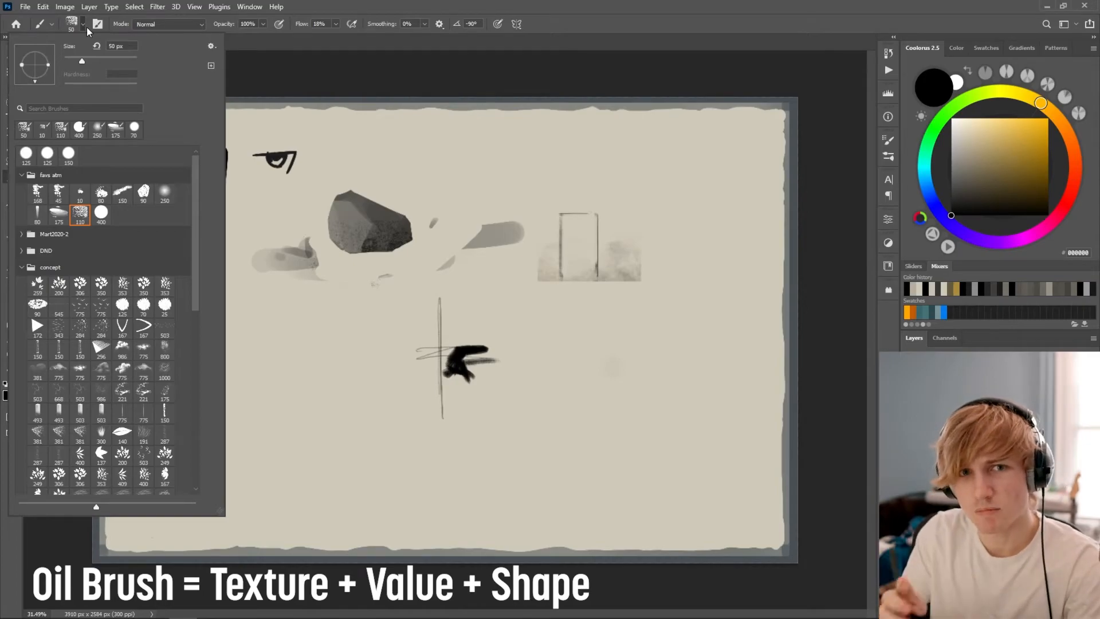
{"action": "left_click", "coordinate": [61, 196]}
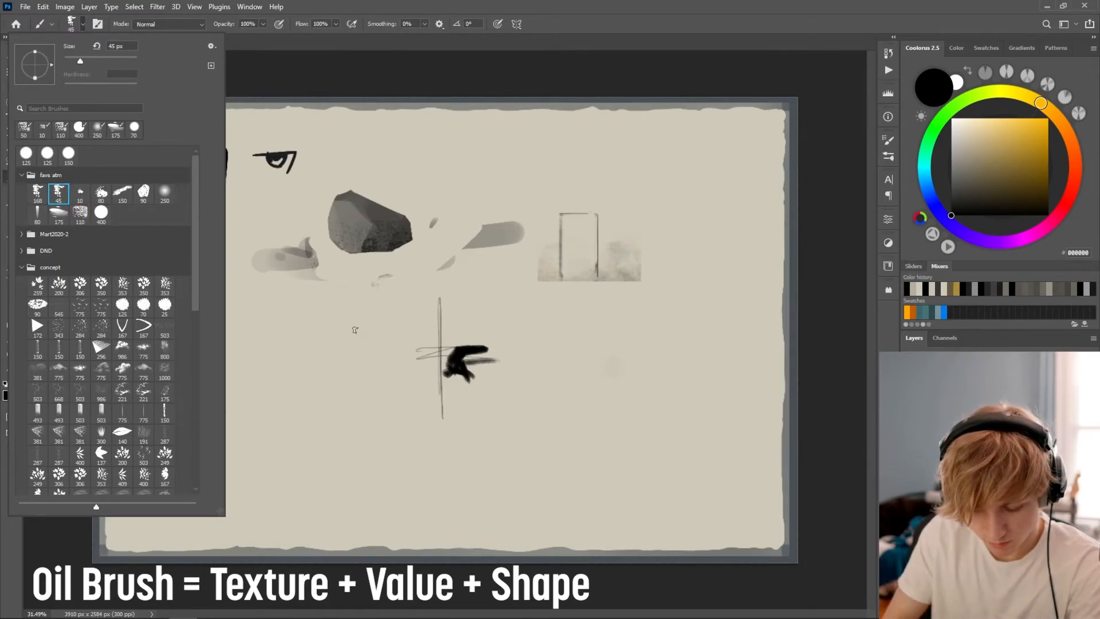
{"action": "left_click_drag", "start_coordinate": [387, 321], "coordinate": [372, 423]}
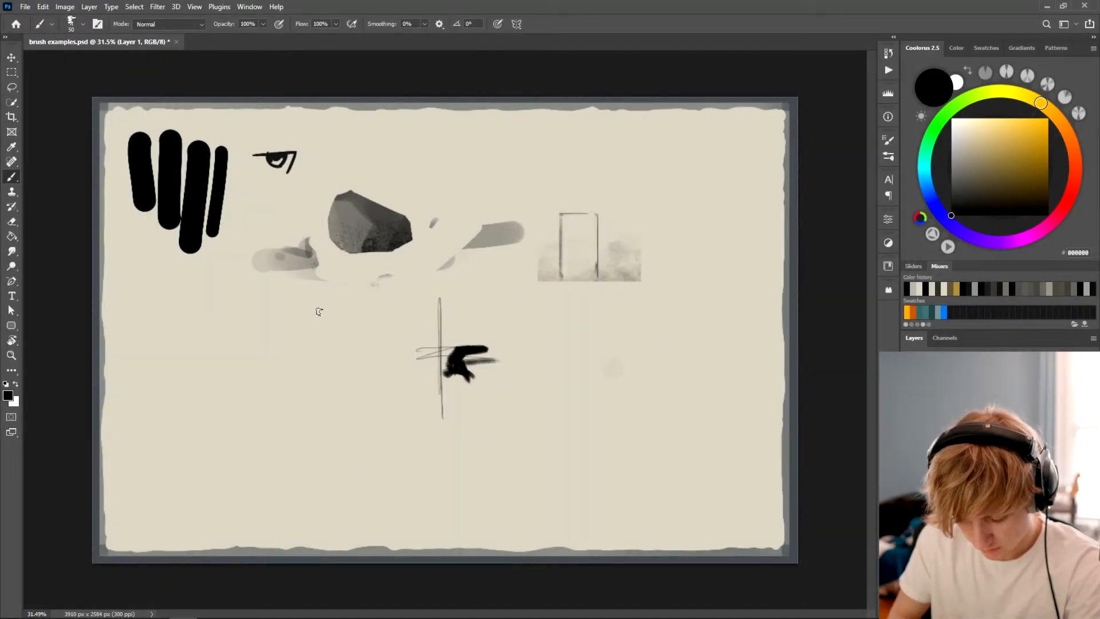
{"action": "mouse_move", "coordinate": [319, 311]}
{"action": "left_mouse_down"}
{"action": "mouse_move", "coordinate": [310, 390]}
{"action": "mouse_move", "coordinate": [381, 355]}
{"action": "left_mouse_up"}
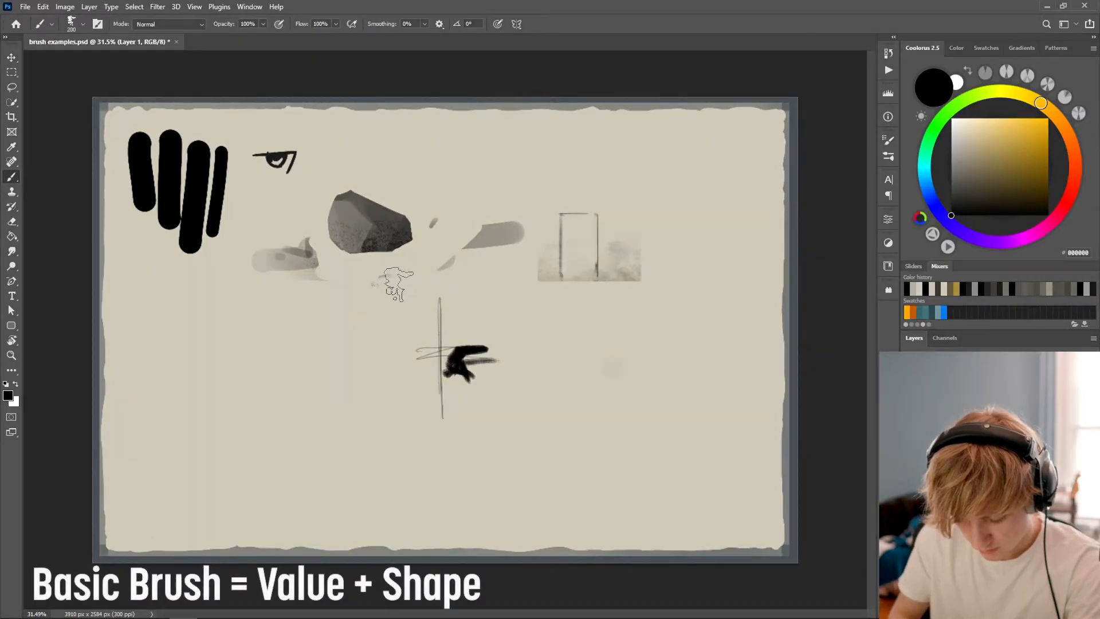
{"action": "key", "text": "bracketleft"}
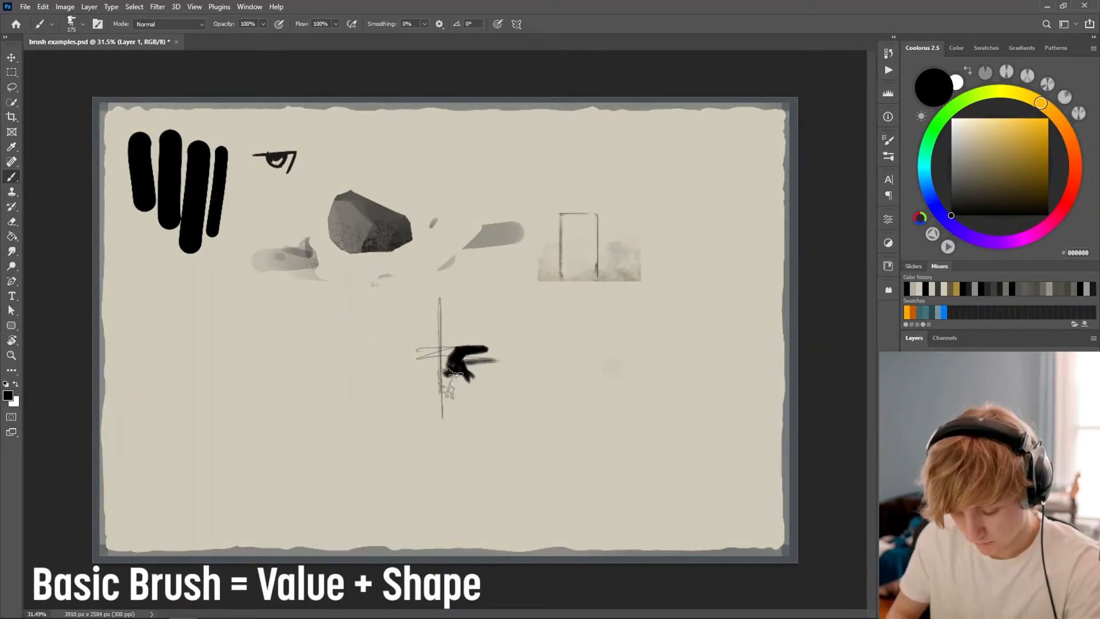
{"action": "left_click_drag", "start_coordinate": [335, 314], "coordinate": [329, 382]}
{"action": "key", "text": "ctrl+z"}
Reduce the brush to about 25 px and draw vertical strokes and a small eye beside the crossing lines
{"action": "key", "text": "bracketleft"}
{"action": "key", "text": "bracketleft"}
{"action": "key", "text": "bracketleft"}
{"action": "key", "text": "bracketleft"}
{"action": "key", "text": "bracketleft"}
{"action": "key", "text": "bracketleft"}
{"action": "key", "text": "bracketleft"}
{"action": "key", "text": "bracketleft"}
{"action": "key", "text": "bracketleft"}
{"action": "key", "text": "bracketleft"}
{"action": "key", "text": "bracketleft"}
{"action": "key", "text": "bracketleft"}
{"action": "key", "text": "bracketleft"}
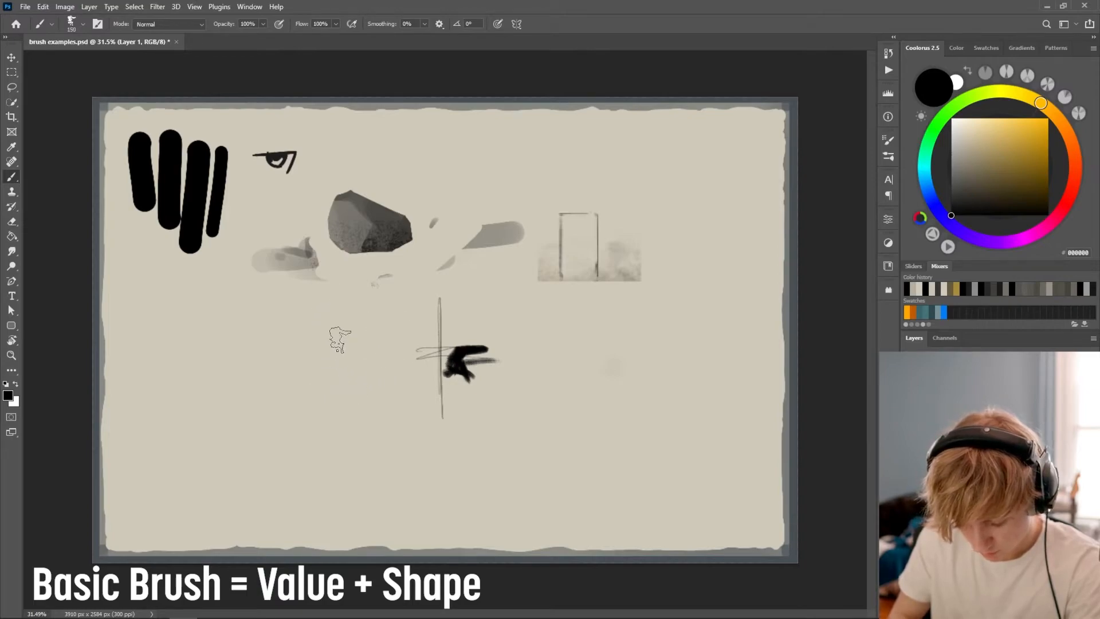
{"action": "left_click_drag", "start_coordinate": [339, 323], "coordinate": [348, 401]}
{"action": "key", "text": "ctrl+z"}
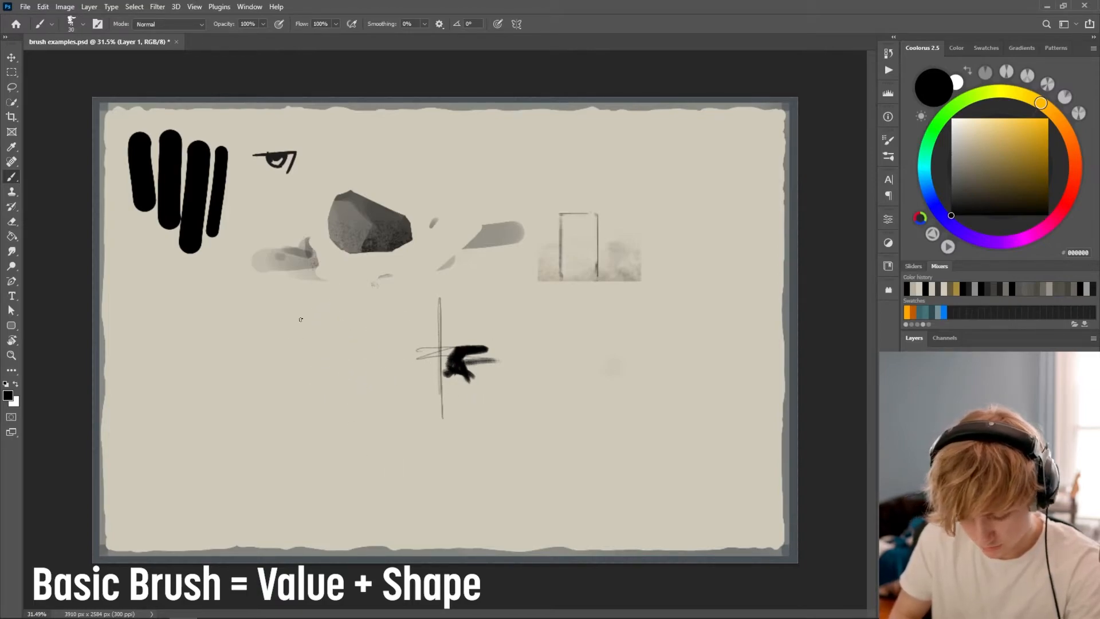
{"action": "left_click_drag", "start_coordinate": [300, 318], "coordinate": [301, 381]}
{"action": "left_click_drag", "start_coordinate": [316, 334], "coordinate": [354, 333]}
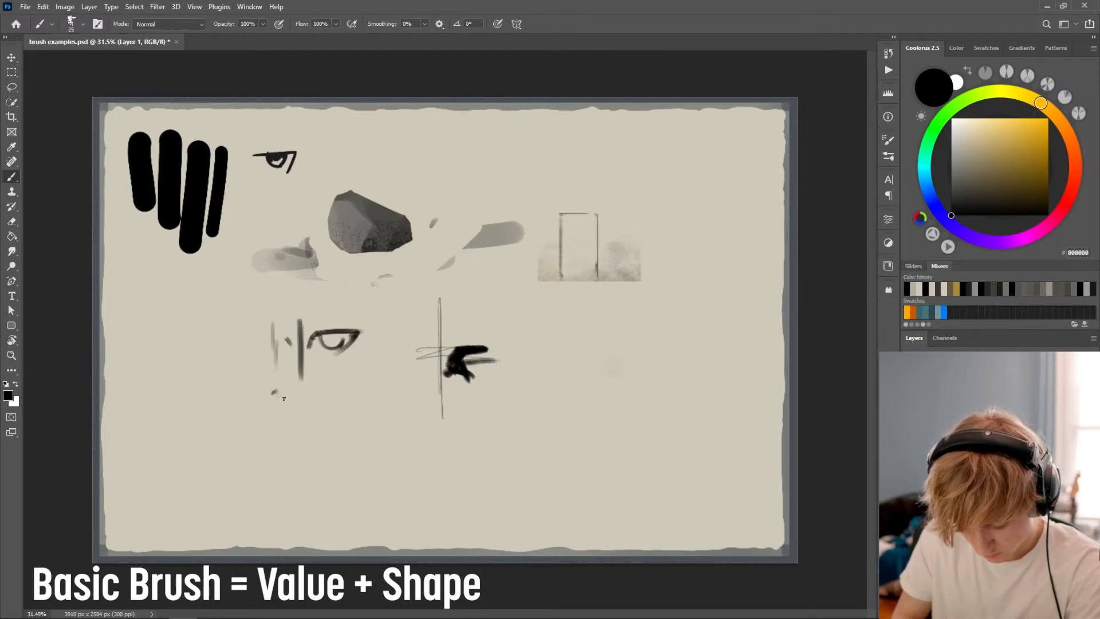
Enlarge the brush to 70 px and paint a light-to-dark patch below the small eye
{"action": "key", "text": "bracketright"}
{"action": "key", "text": "bracketright"}
{"action": "key", "text": "bracketright"}
{"action": "key", "text": "bracketright"}
{"action": "key", "text": "bracketright"}
{"action": "key", "text": "bracketright"}
{"action": "key", "text": "bracketright"}
{"action": "mouse_move", "coordinate": [344, 375]}
{"action": "left_mouse_down"}
{"action": "mouse_move", "coordinate": [324, 420]}
{"action": "mouse_move", "coordinate": [355, 387]}
{"action": "mouse_move", "coordinate": [350, 418]}
{"action": "mouse_move", "coordinate": [365, 416]}
{"action": "mouse_move", "coordinate": [353, 419]}
{"action": "mouse_move", "coordinate": [346, 394]}
{"action": "mouse_move", "coordinate": [355, 411]}
{"action": "mouse_move", "coordinate": [372, 404]}
{"action": "mouse_move", "coordinate": [385, 435]}
{"action": "left_mouse_up"}
Choose the 110 px textured preset and paint a scribbled patch from grey to black below the crossing lines
{"action": "left_click", "coordinate": [83, 24]}
{"action": "double_click", "coordinate": [63, 195]}
{"action": "mouse_move", "coordinate": [401, 387]}
{"action": "left_mouse_down"}
{"action": "mouse_move", "coordinate": [439, 433]}
{"action": "mouse_move", "coordinate": [470, 428]}
{"action": "mouse_move", "coordinate": [490, 479]}
{"action": "left_mouse_up"}
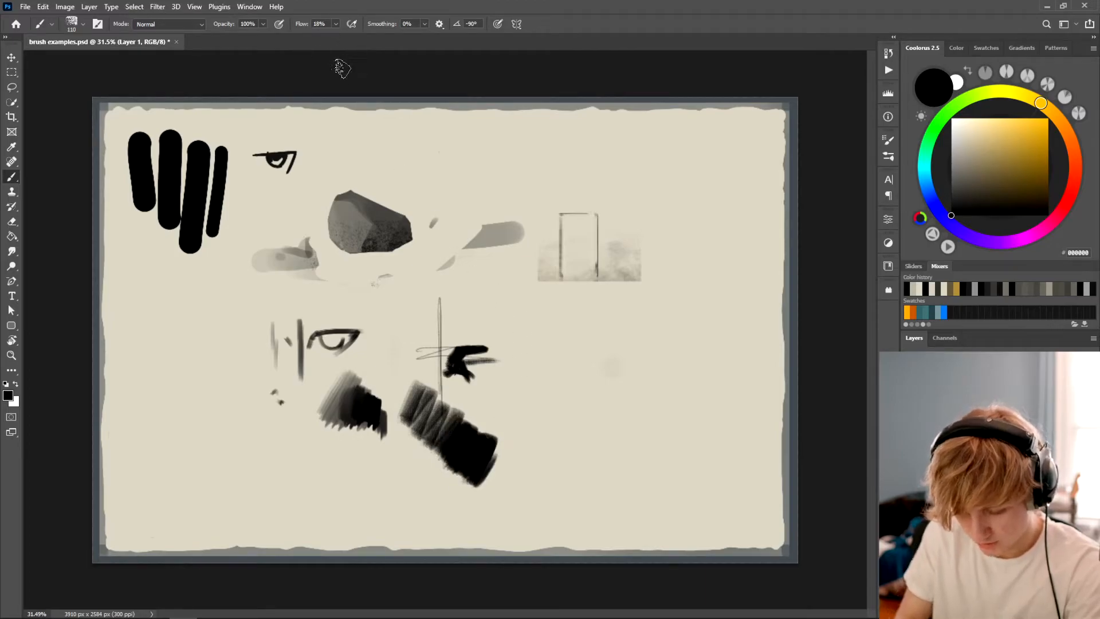
Choose the 175 px preset and paint a large diagonal patch from grey to black beside the textured patch
{"action": "left_click", "coordinate": [72, 24]}
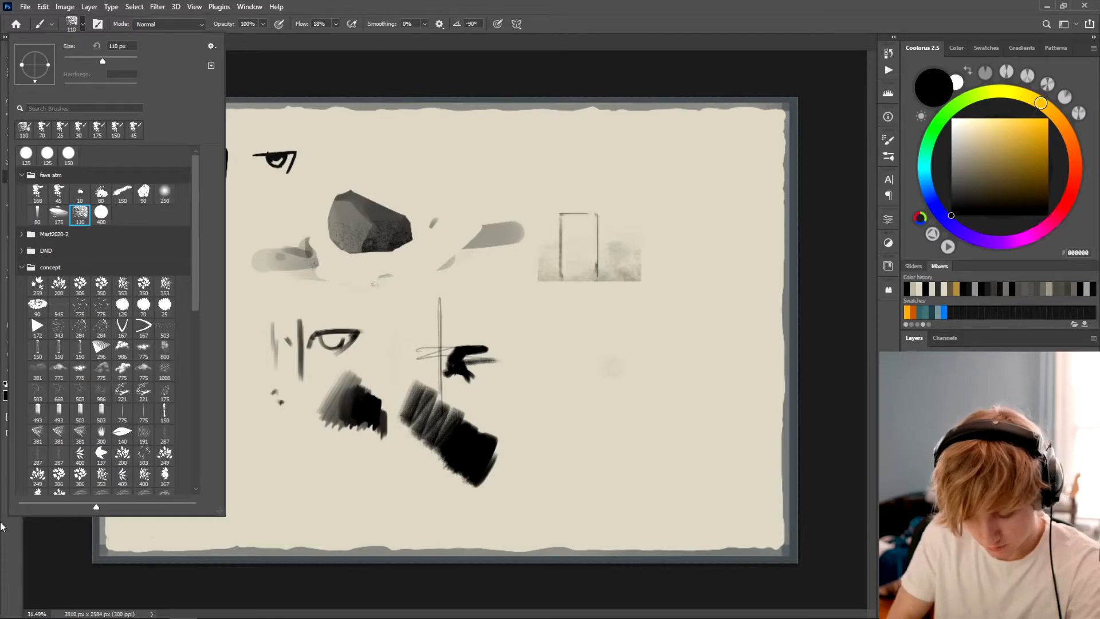
{"action": "left_click", "coordinate": [56, 215]}
{"action": "left_click", "coordinate": [365, 303]}
{"action": "mouse_move", "coordinate": [533, 382]}
{"action": "left_mouse_down"}
{"action": "mouse_move", "coordinate": [564, 424]}
{"action": "mouse_move", "coordinate": [610, 407]}
{"action": "mouse_move", "coordinate": [642, 513]}
{"action": "left_mouse_up"}
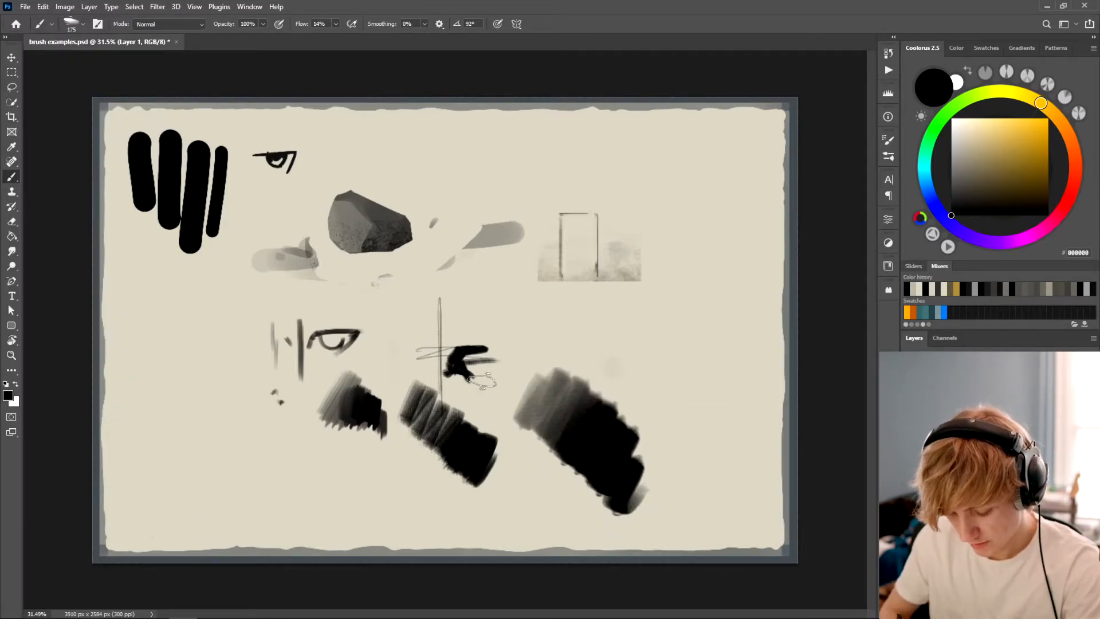
Undo the test stroke, reduce the brush to 45 px, and draw a black wedge below the door sketch
{"action": "left_click", "coordinate": [84, 25]}
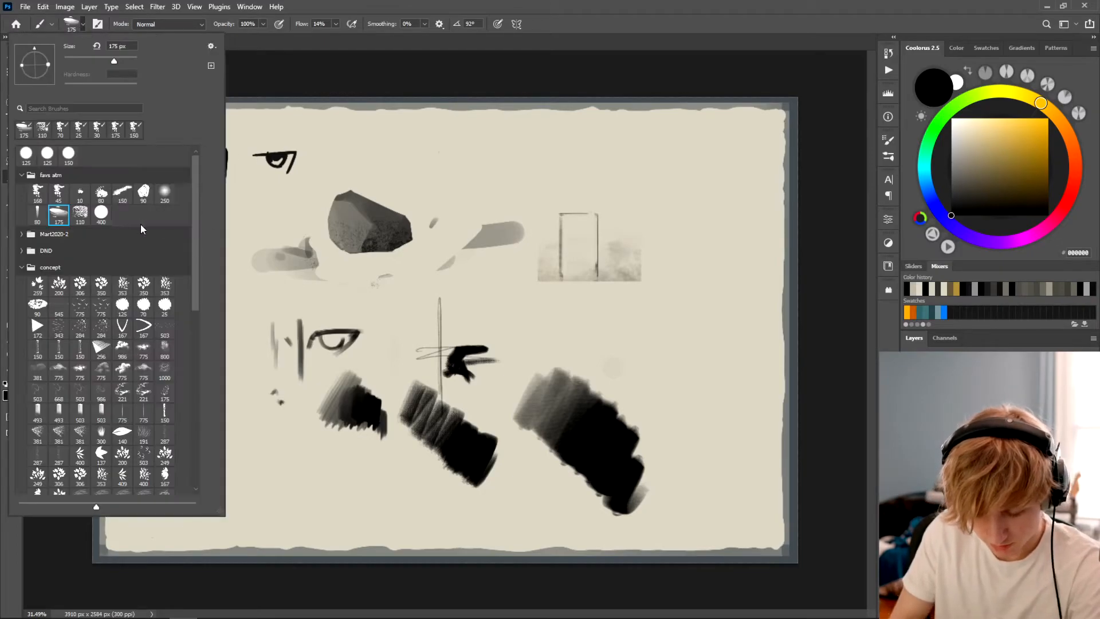
{"action": "left_click_drag", "start_coordinate": [594, 352], "coordinate": [686, 331]}
{"action": "key", "text": "ctrl+z"}
{"action": "key", "text": "bracketleft"}
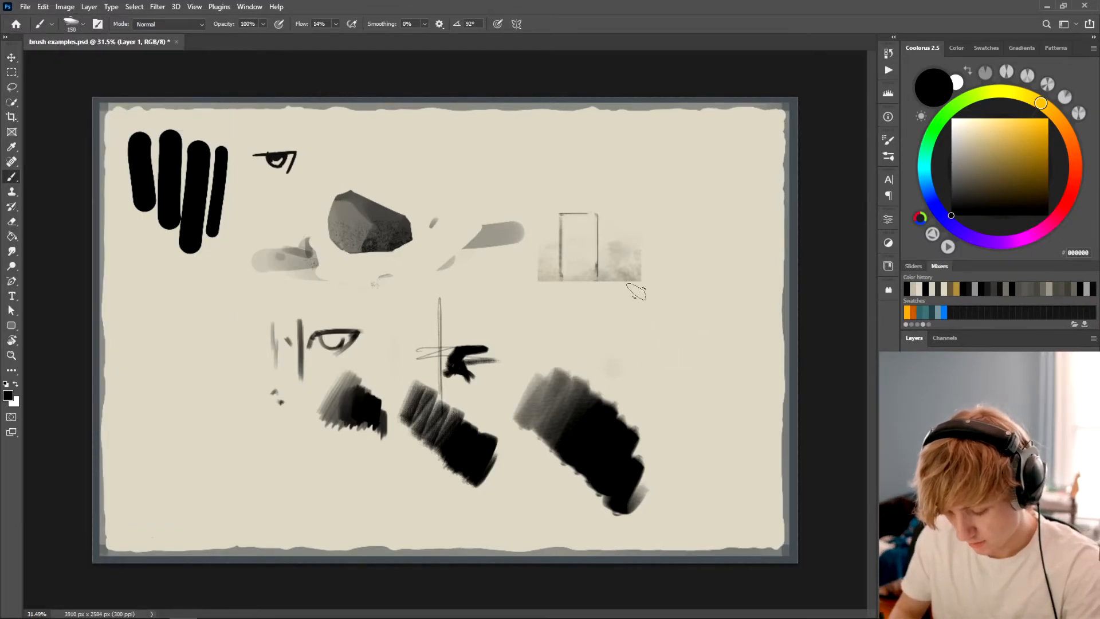
{"action": "left_click_drag", "start_coordinate": [610, 334], "coordinate": [638, 347]}
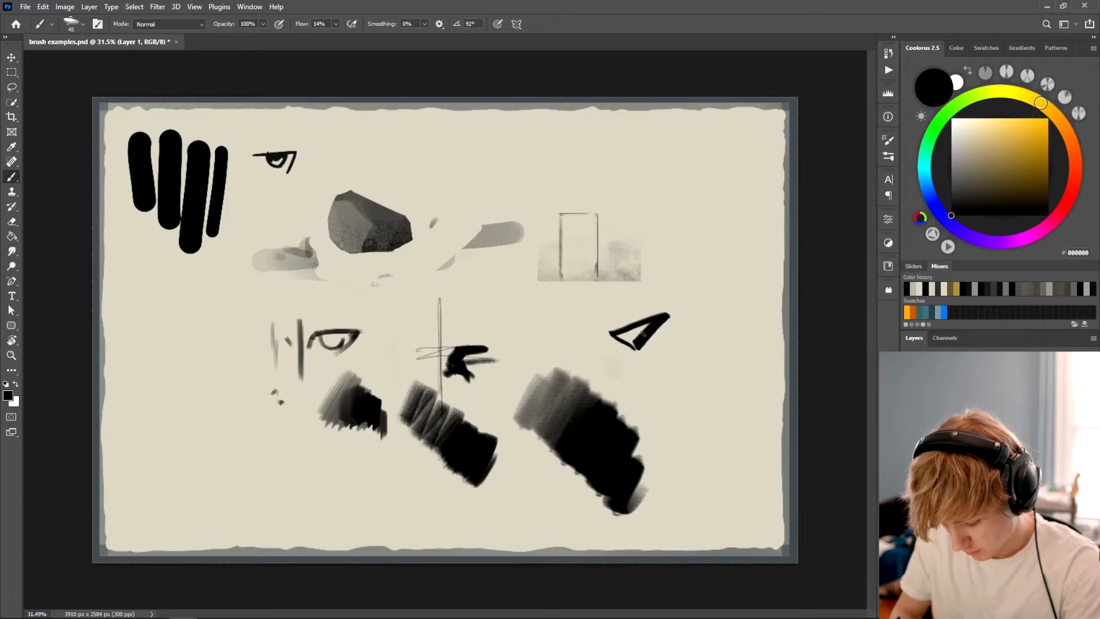
Erase along the black wedge's edges to carve it into a sharp triangle
{"action": "key", "text": "e"}
{"action": "left_click_drag", "start_coordinate": [672, 313], "coordinate": [630, 358]}
{"action": "left_click_drag", "start_coordinate": [604, 342], "coordinate": [688, 303]}
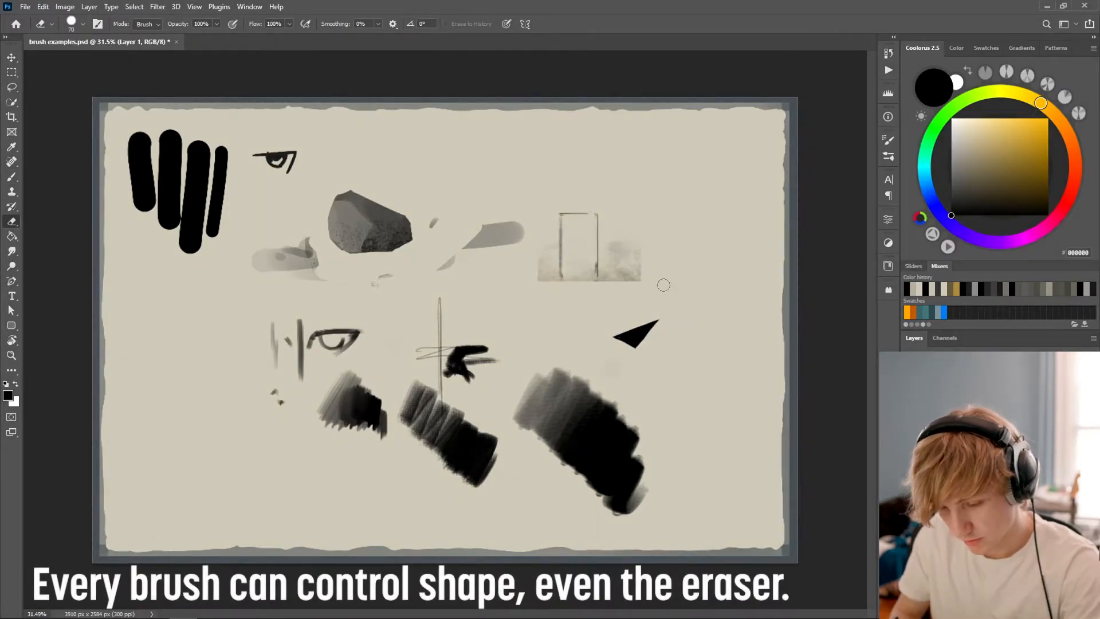
Soften the black triangle's upper edges with the Smudge tool at 30% strength
{"action": "key", "text": "b"}
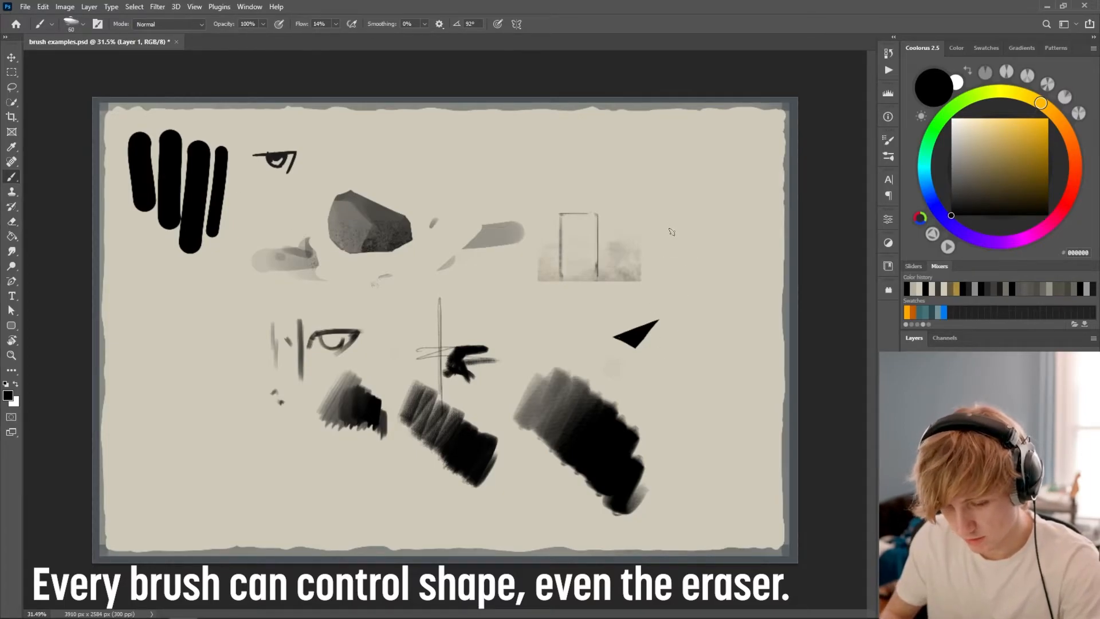
{"action": "key", "text": "r"}
{"action": "mouse_move", "coordinate": [613, 340]}
{"action": "left_mouse_down"}
{"action": "mouse_move", "coordinate": [645, 328]}
{"action": "mouse_move", "coordinate": [636, 331]}
{"action": "left_mouse_up"}
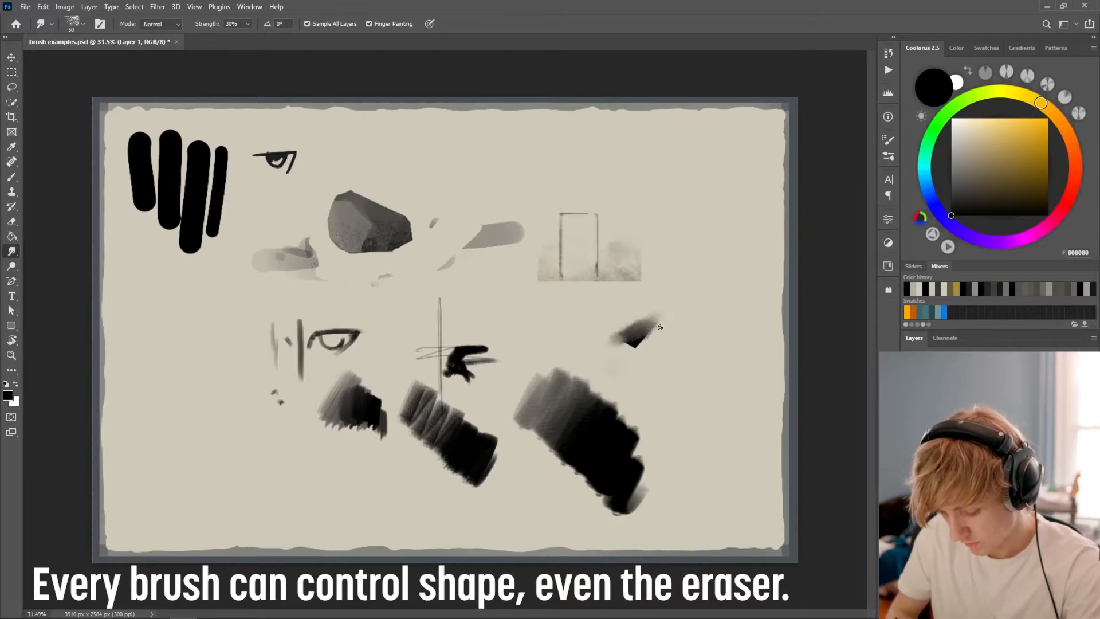
Enlarge the brush to 1000 px and try broad strokes above the door sketch, undoing them
{"action": "key", "text": "b"}
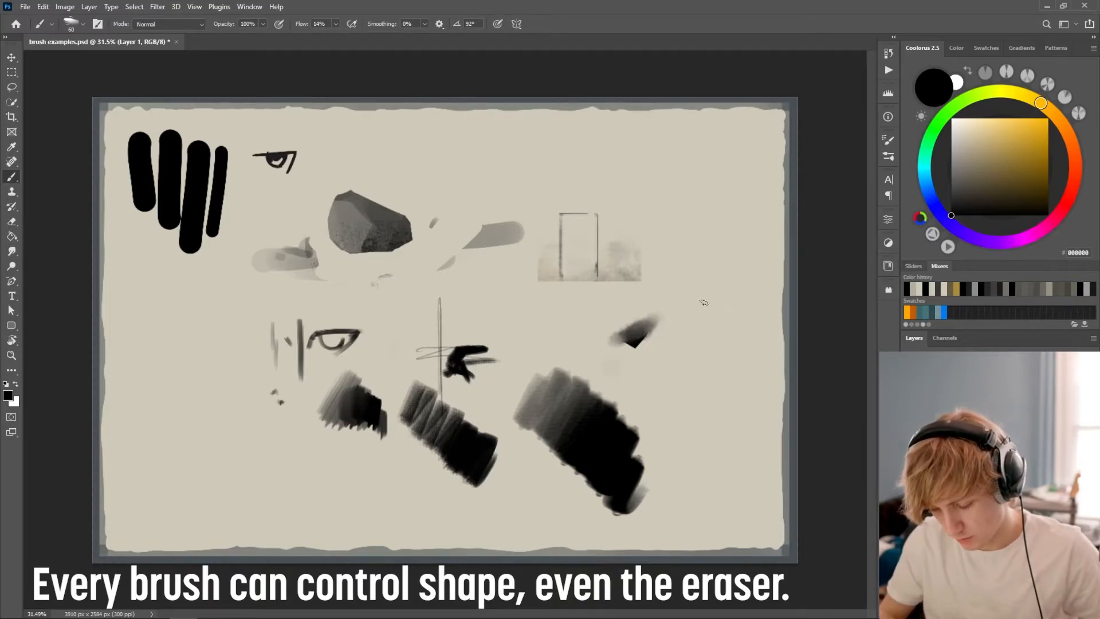
{"action": "mouse_move", "coordinate": [685, 262]}
{"action": "left_mouse_down"}
{"action": "mouse_move", "coordinate": [668, 303]}
{"action": "mouse_move", "coordinate": [703, 321]}
{"action": "mouse_move", "coordinate": [687, 299]}
{"action": "left_mouse_up"}
{"action": "key", "text": "ctrl+z"}
{"action": "key", "text": "ctrl+z"}
{"action": "key", "text": "bracketright"}
{"action": "key", "text": "bracketright"}
{"action": "key", "text": "bracketright"}
{"action": "key", "text": "bracketright"}
{"action": "key", "text": "bracketright"}
{"action": "key", "text": "bracketright"}
{"action": "key", "text": "bracketright"}
{"action": "key", "text": "bracketright"}
{"action": "key", "text": "bracketright"}
{"action": "key", "text": "bracketright"}
{"action": "left_click_drag", "start_coordinate": [645, 187], "coordinate": [646, 182]}
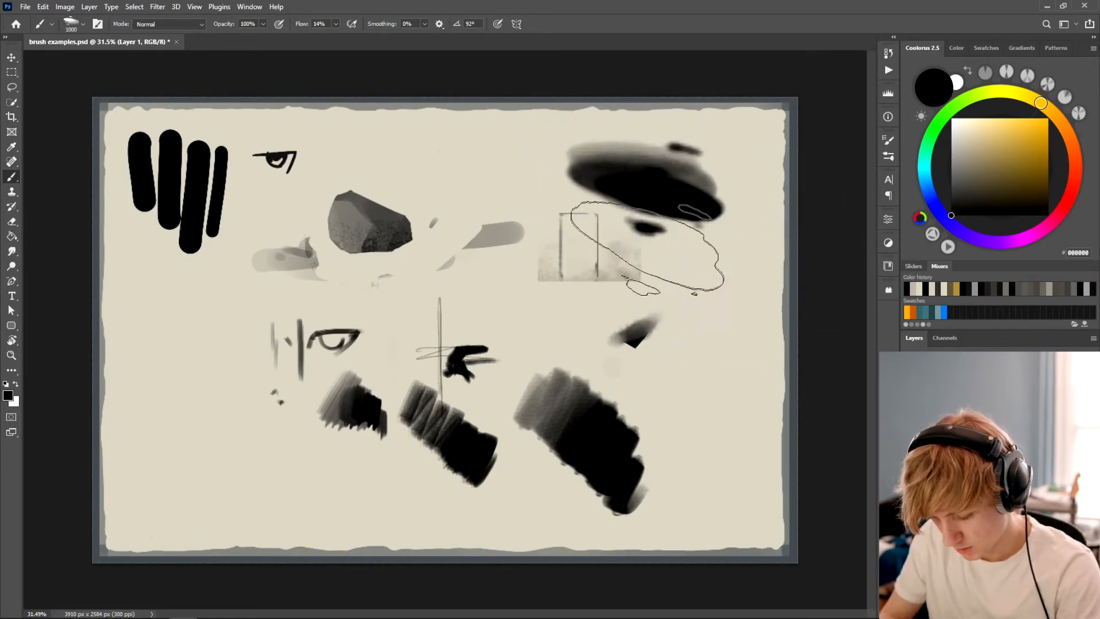
{"action": "key", "text": "ctrl+z"}
Reduce the brush to 900 px and on to 200 px, trying strokes around the door sketch and undoing them
{"action": "key", "text": "bracketleft"}
{"action": "key", "text": "bracketleft"}
{"action": "left_click_drag", "start_coordinate": [570, 160], "coordinate": [614, 166]}
{"action": "key", "text": "ctrl+z"}
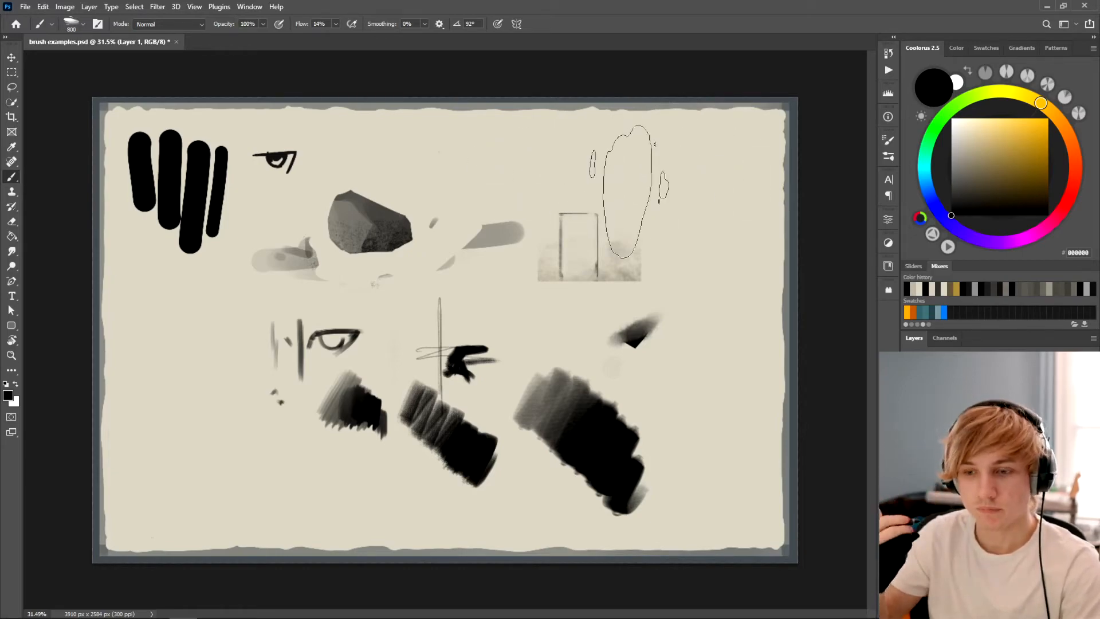
{"action": "key", "text": "bracketleft"}
{"action": "key", "text": "bracketleft"}
{"action": "key", "text": "bracketleft"}
{"action": "key", "text": "bracketleft"}
{"action": "key", "text": "bracketleft"}
{"action": "key", "text": "bracketleft"}
{"action": "left_click_drag", "start_coordinate": [650, 144], "coordinate": [587, 242]}
{"action": "key", "text": "ctrl+z"}
{"action": "mouse_move", "coordinate": [551, 163]}
{"action": "left_mouse_down"}
{"action": "mouse_move", "coordinate": [626, 172]}
{"action": "mouse_move", "coordinate": [540, 204]}
{"action": "mouse_move", "coordinate": [551, 172]}
{"action": "mouse_move", "coordinate": [516, 161]}
{"action": "mouse_move", "coordinate": [510, 232]}
{"action": "left_mouse_up"}
{"action": "key", "text": "ctrl+z"}
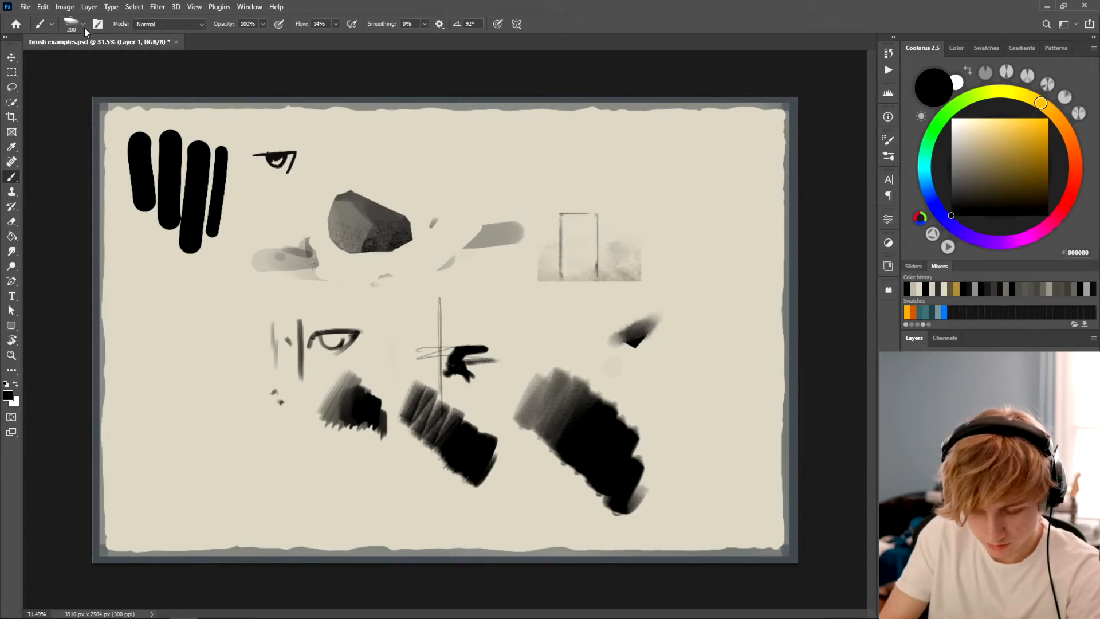
Try strokes with the 110 px textured and 80 px presets above the rock and door sketch, and undo them
{"action": "left_click", "coordinate": [84, 25]}
{"action": "left_click", "coordinate": [80, 220]}
{"action": "mouse_move", "coordinate": [530, 155]}
{"action": "left_mouse_down"}
{"action": "mouse_move", "coordinate": [611, 171]}
{"action": "mouse_move", "coordinate": [595, 174]}
{"action": "left_mouse_up"}
{"action": "key", "text": "ctrl+z"}
{"action": "left_click", "coordinate": [84, 25]}
{"action": "double_click", "coordinate": [37, 215]}
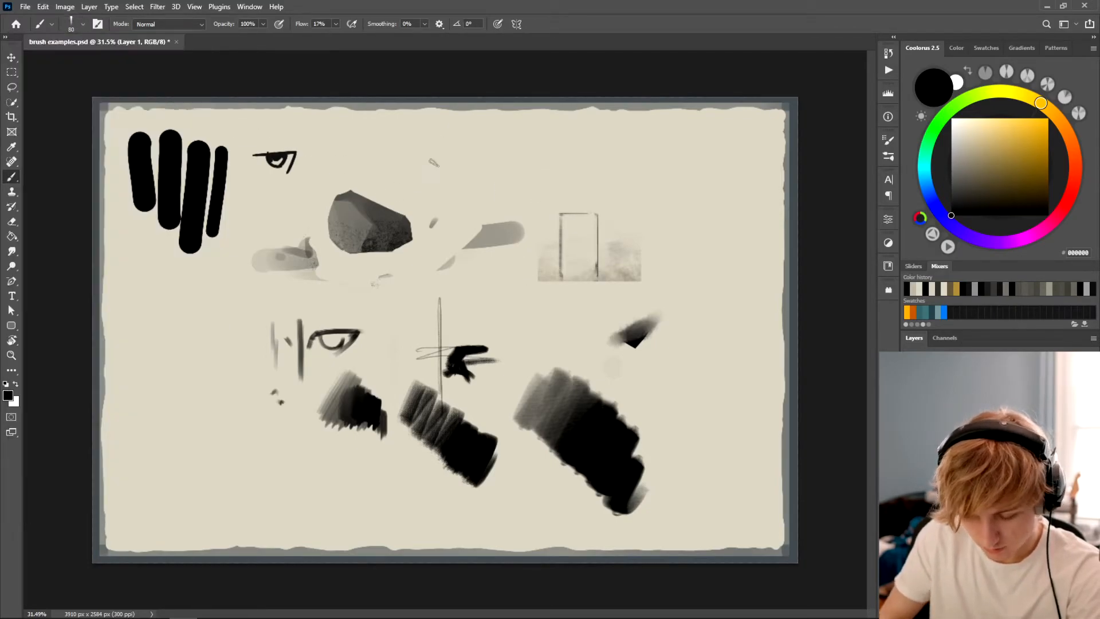
{"action": "left_click_drag", "start_coordinate": [440, 148], "coordinate": [476, 206]}
{"action": "key", "text": "ctrl+z"}
Choose the 168 px brush preset and try wide strokes above the rock and door sketch, undoing them
{"action": "left_click", "coordinate": [83, 25]}
{"action": "double_click", "coordinate": [50, 210]}
{"action": "mouse_move", "coordinate": [390, 131]}
{"action": "left_mouse_down"}
{"action": "mouse_move", "coordinate": [596, 172]}
{"action": "mouse_move", "coordinate": [619, 213]}
{"action": "left_mouse_up"}
{"action": "key", "text": "ctrl+z"}
{"action": "key", "text": "ctrl+z"}
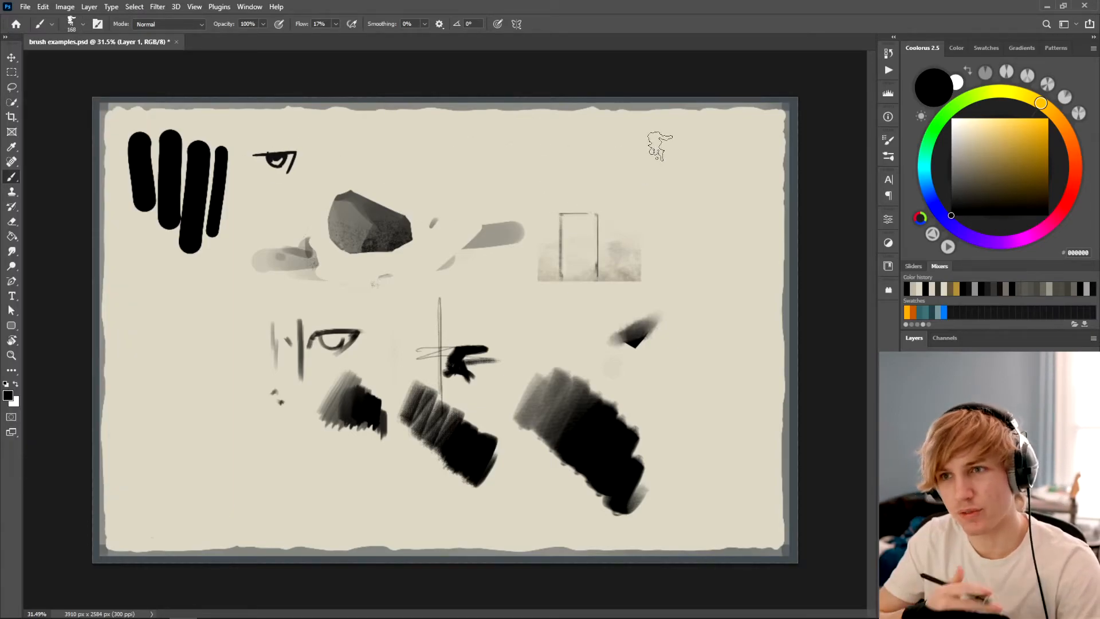
Paint a scribbled dark patch and a black zigzag above the door sketch, and choose the 80 px angled textured preset
{"action": "left_click", "coordinate": [83, 25]}
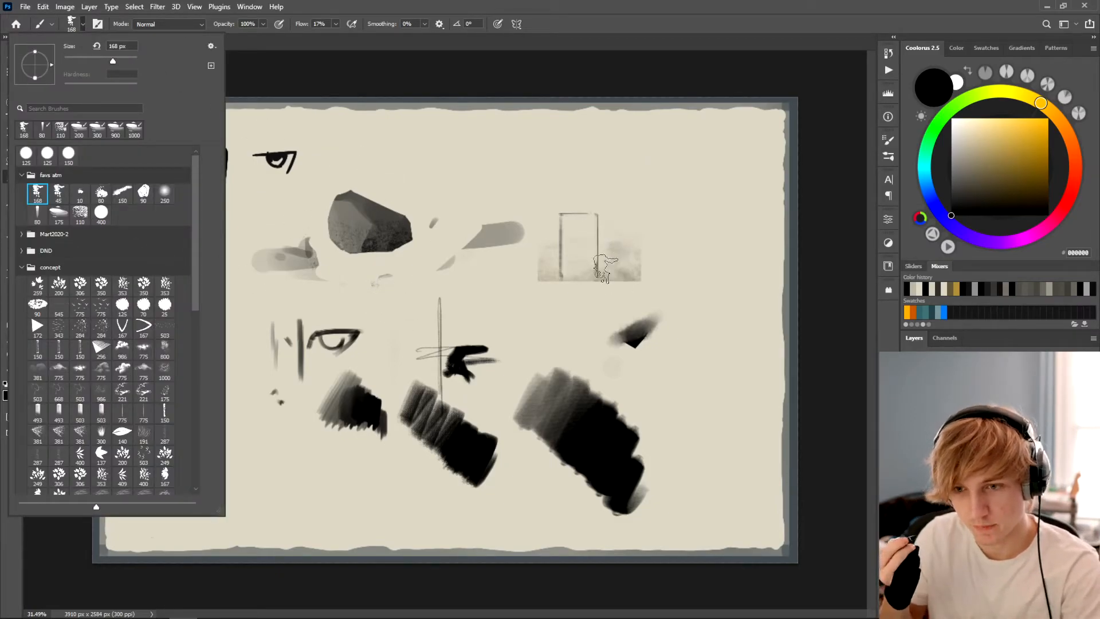
{"action": "left_click_drag", "start_coordinate": [580, 188], "coordinate": [591, 252]}
{"action": "key", "text": "ctrl+z"}
{"action": "mouse_move", "coordinate": [496, 176]}
{"action": "left_mouse_down"}
{"action": "mouse_move", "coordinate": [509, 150]}
{"action": "mouse_move", "coordinate": [507, 183]}
{"action": "mouse_move", "coordinate": [537, 163]}
{"action": "mouse_move", "coordinate": [533, 136]}
{"action": "mouse_move", "coordinate": [615, 201]}
{"action": "left_mouse_up"}
{"action": "left_click", "coordinate": [83, 24]}
{"action": "left_click", "coordinate": [100, 218]}
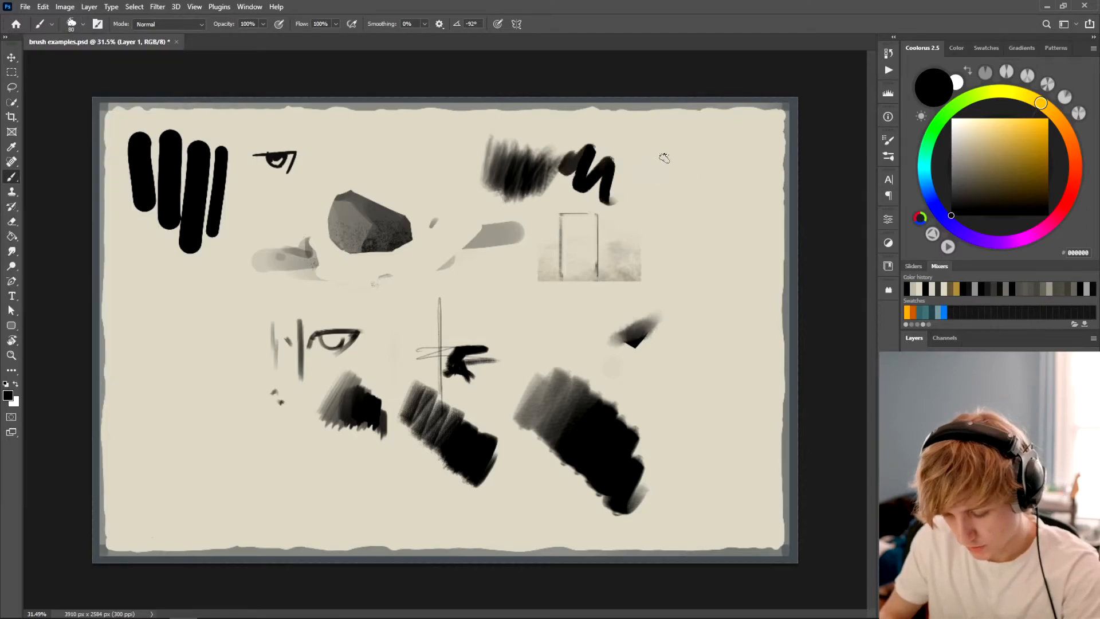
Paint a patch of diagonal strokes from grey to black beside the door sketch, sampling shades from the canvas
{"action": "mouse_move", "coordinate": [657, 165]}
{"action": "left_mouse_down"}
{"action": "mouse_move", "coordinate": [651, 206]}
{"action": "mouse_move", "coordinate": [679, 177]}
{"action": "mouse_move", "coordinate": [682, 198]}
{"action": "mouse_move", "coordinate": [705, 186]}
{"action": "mouse_move", "coordinate": [682, 232]}
{"action": "mouse_move", "coordinate": [700, 235]}
{"action": "mouse_move", "coordinate": [690, 276]}
{"action": "mouse_move", "coordinate": [711, 241]}
{"action": "mouse_move", "coordinate": [679, 226]}
{"action": "mouse_move", "coordinate": [695, 215]}
{"action": "mouse_move", "coordinate": [693, 244]}
{"action": "mouse_move", "coordinate": [679, 254]}
{"action": "mouse_move", "coordinate": [698, 226]}
{"action": "mouse_move", "coordinate": [703, 247]}
{"action": "mouse_move", "coordinate": [714, 199]}
{"action": "mouse_move", "coordinate": [672, 252]}
{"action": "left_mouse_up"}
{"action": "key", "text": "ctrl+z"}
{"action": "left_click", "coordinate": [694, 205], "text": "alt"}
{"action": "left_click", "coordinate": [688, 256], "text": "alt"}
{"action": "left_click", "coordinate": [697, 208], "text": "alt"}
{"action": "left_click", "coordinate": [697, 269], "text": "alt"}
{"action": "left_click", "coordinate": [606, 438], "text": "alt"}
{"action": "mouse_move", "coordinate": [746, 280]}
{"action": "left_mouse_down"}
{"action": "mouse_move", "coordinate": [674, 393]}
{"action": "mouse_move", "coordinate": [702, 424]}
{"action": "mouse_move", "coordinate": [700, 324]}
{"action": "left_mouse_up"}
{"action": "key", "text": "ctrl+z"}
Enlarge the textured brush to 500 px and paint a wide dark patch below the grey-to-black one
{"action": "key", "text": "bracketright"}
{"action": "key", "text": "bracketright"}
{"action": "key", "text": "bracketright"}
{"action": "key", "text": "bracketright"}
{"action": "key", "text": "bracketright"}
{"action": "key", "text": "bracketright"}
{"action": "key", "text": "bracketright"}
{"action": "key", "text": "bracketright"}
{"action": "key", "text": "bracketright"}
{"action": "key", "text": "bracketright"}
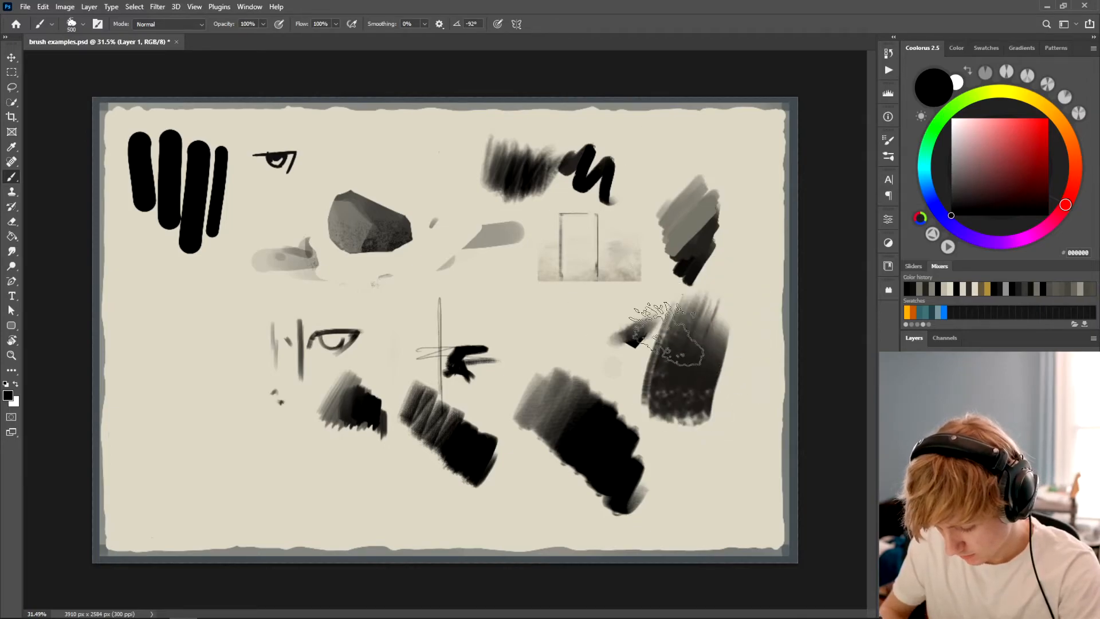
Choose the 400 px brush preset and paint a tall speckled column beside the lower eye sketch
{"action": "left_click", "coordinate": [83, 24]}
{"action": "left_click", "coordinate": [101, 213]}
{"action": "left_click_drag", "start_coordinate": [252, 452], "coordinate": [258, 312]}
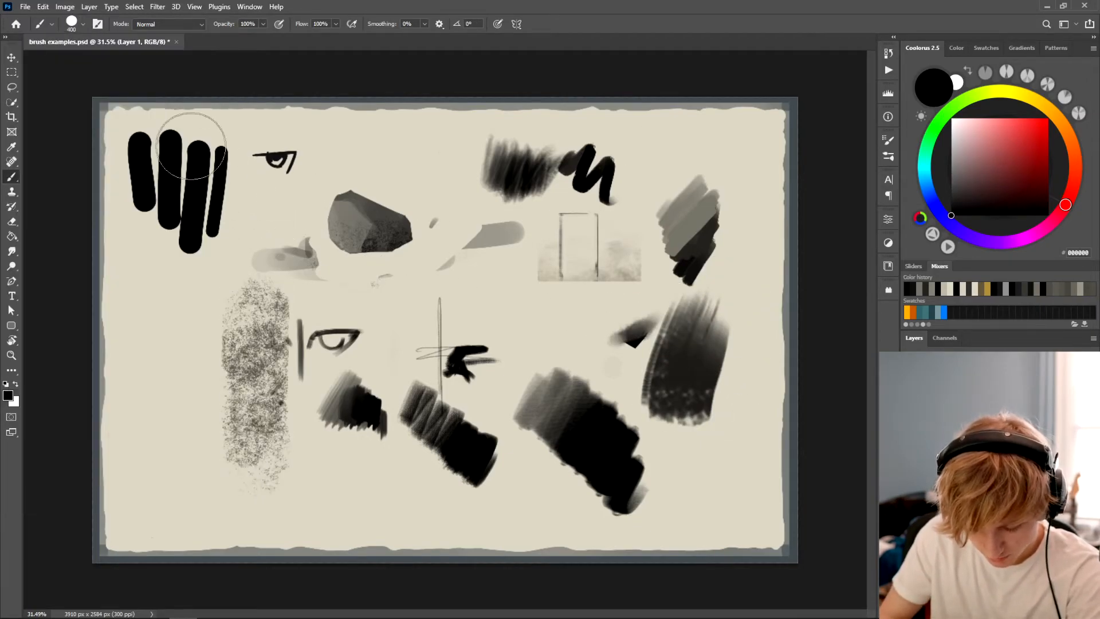
Choose the 110 px textured preset and paint a narrow streaky vertical strip beside the speckled column, using a 125 px size
{"action": "left_click", "coordinate": [71, 24]}
{"action": "left_click", "coordinate": [79, 213]}
{"action": "left_click_drag", "start_coordinate": [315, 490], "coordinate": [326, 414]}
{"action": "key", "text": "ctrl+z"}
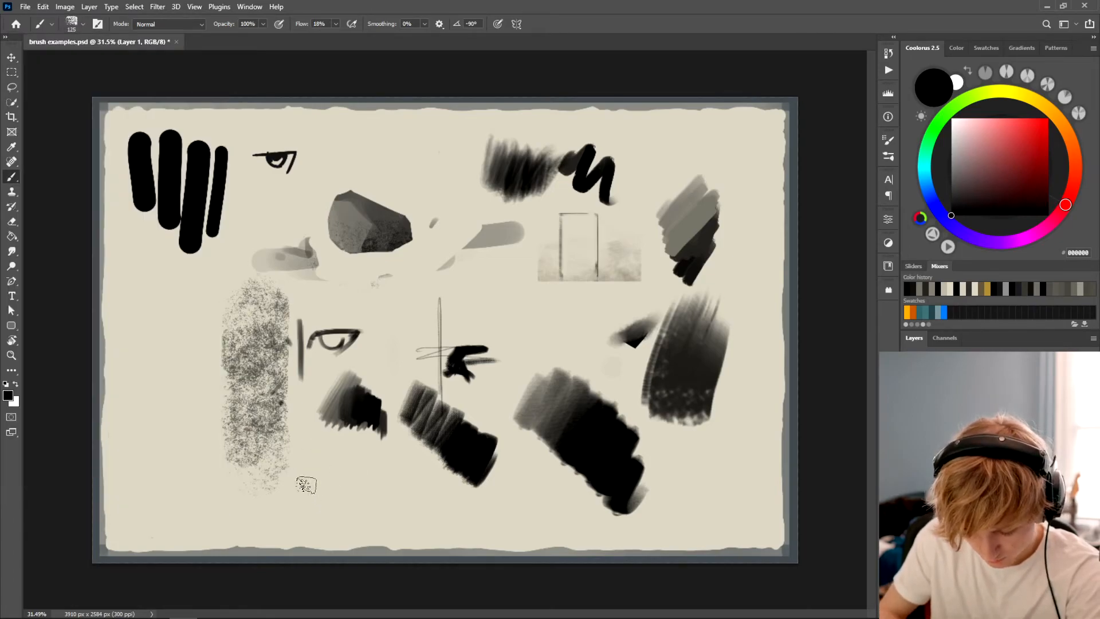
{"action": "left_click_drag", "start_coordinate": [305, 498], "coordinate": [306, 425]}
{"action": "key", "text": "bracketright"}
{"action": "key", "text": "bracketright"}
{"action": "key", "text": "bracketright"}
Try soft strokes near the door sketch with the 90 px angular preset at 300 and 400 px, undoing them
{"action": "left_click", "coordinate": [76, 29]}
{"action": "left_click", "coordinate": [58, 195]}
{"action": "left_click", "coordinate": [147, 194]}
{"action": "left_click_drag", "start_coordinate": [452, 184], "coordinate": [518, 341]}
{"action": "key", "text": "ctrl+z"}
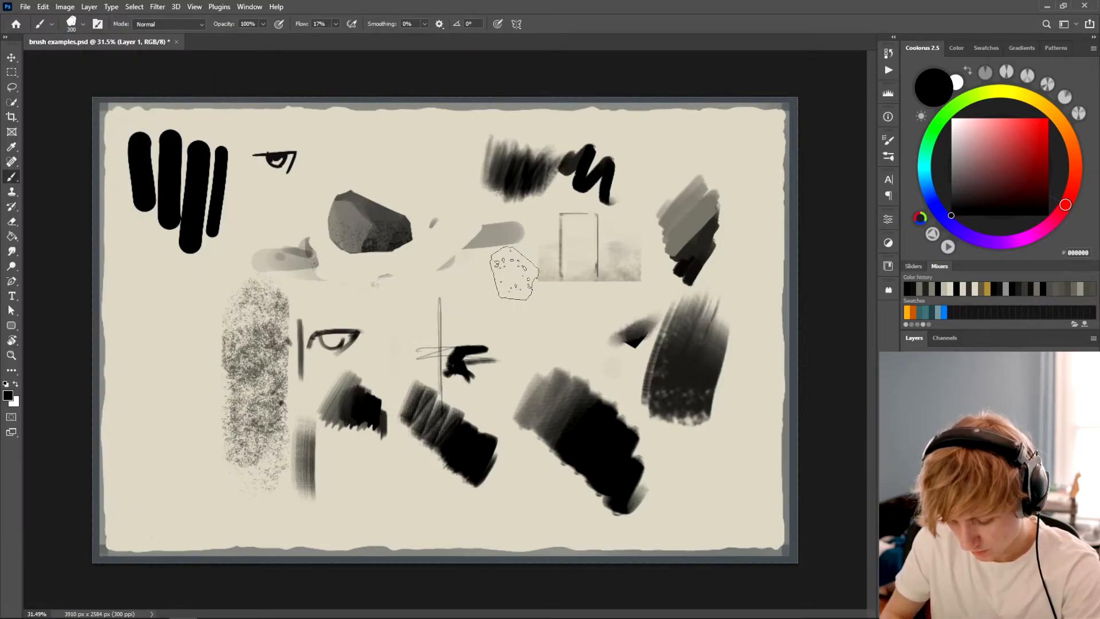
{"action": "key", "text": "bracketright"}
{"action": "key", "text": "bracketright"}
{"action": "left_click_drag", "start_coordinate": [506, 280], "coordinate": [493, 310]}
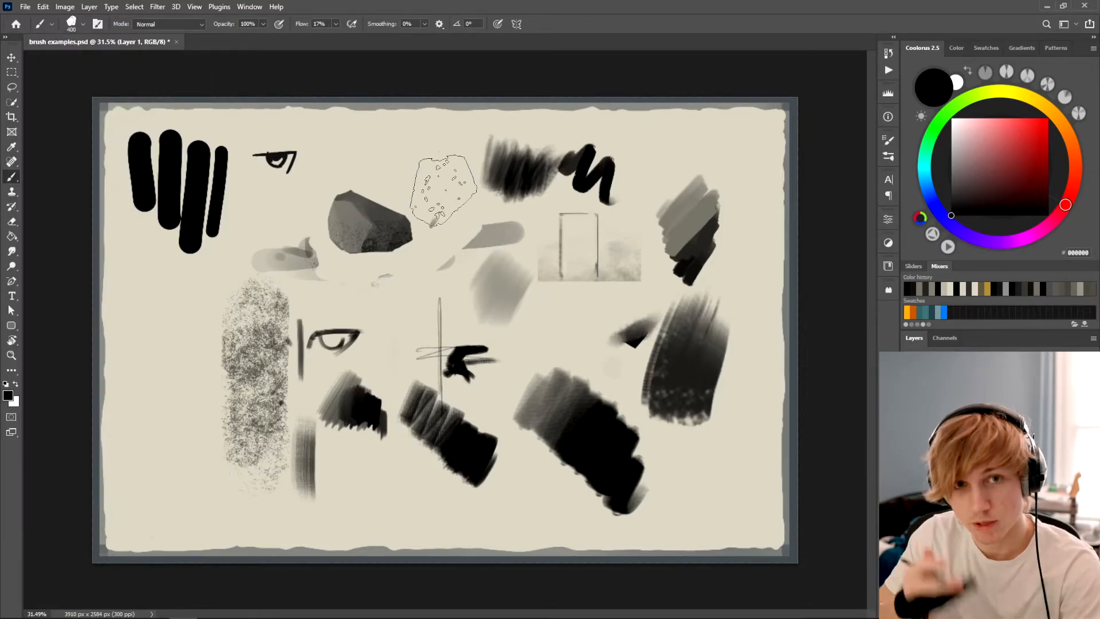
{"action": "key", "text": "ctrl+z"}
Try a smaller stroke beside the scribbled patch, undo it, and enlarge the brush to 1100 px
{"action": "key", "text": "bracketleft"}
{"action": "key", "text": "bracketleft"}
{"action": "key", "text": "bracketleft"}
{"action": "mouse_move", "coordinate": [431, 140]}
{"action": "left_mouse_down"}
{"action": "mouse_move", "coordinate": [403, 179]}
{"action": "mouse_move", "coordinate": [452, 183]}
{"action": "left_mouse_up"}
{"action": "key", "text": "ctrl+z"}
{"action": "key", "text": "bracketright"}
{"action": "key", "text": "bracketright"}
{"action": "key", "text": "bracketright"}
{"action": "key", "text": "bracketright"}
{"action": "key", "text": "bracketright"}
{"action": "key", "text": "bracketright"}
{"action": "key", "text": "bracketright"}
{"action": "key", "text": "bracketright"}
{"action": "key", "text": "bracketright"}
{"action": "key", "text": "bracketright"}
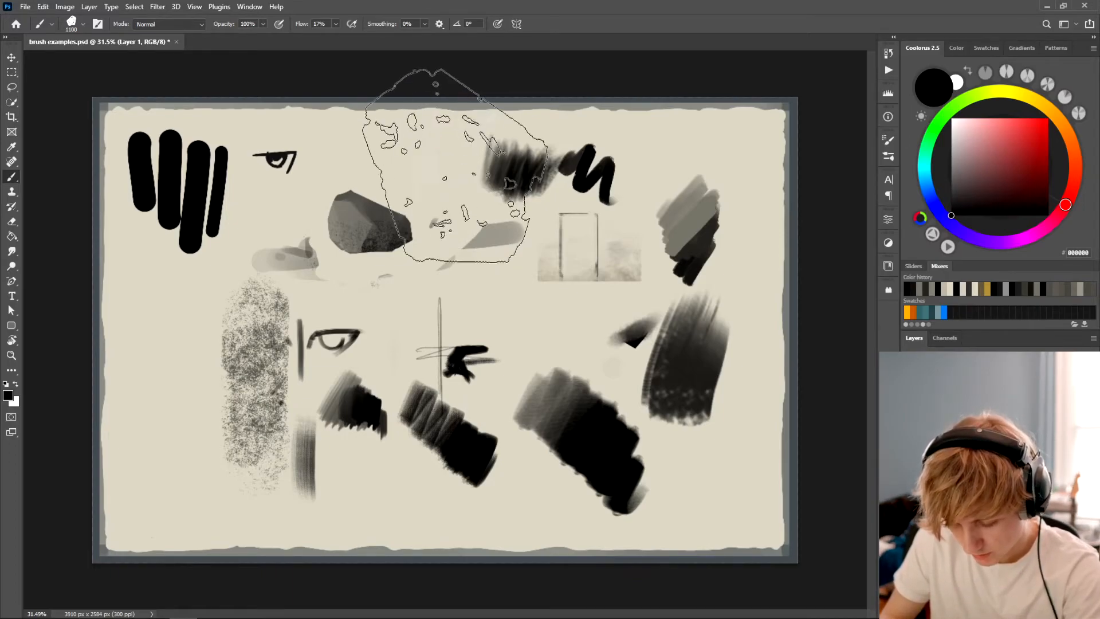
Reduce the brush and paint a broad dark diagonal stroke fading out towards the door sketch's upper corner
{"action": "key", "text": "bracketleft"}
{"action": "key", "text": "bracketleft"}
{"action": "key", "text": "bracketleft"}
{"action": "key", "text": "bracketleft"}
{"action": "key", "text": "bracketleft"}
{"action": "key", "text": "bracketleft"}
{"action": "key", "text": "bracketleft"}
{"action": "key", "text": "bracketleft"}
{"action": "key", "text": "bracketleft"}
{"action": "key", "text": "bracketleft"}
{"action": "key", "text": "bracketleft"}
{"action": "left_click_drag", "start_coordinate": [693, 131], "coordinate": [606, 215]}
Reduce the brush to 10 px and try thin looping lines over the faded end of the diagonal stroke
{"action": "scroll", "coordinate": [655, 170], "scroll_direction": "up", "scroll_amount": 8}
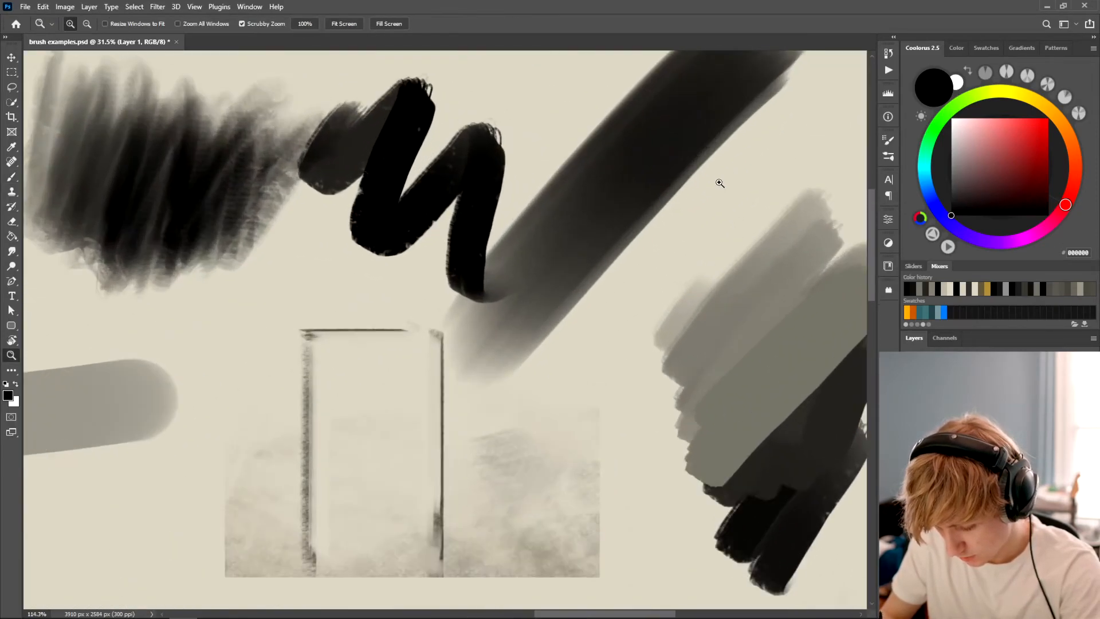
{"action": "key", "text": "bracketleft"}
{"action": "key", "text": "bracketleft"}
{"action": "key", "text": "bracketleft"}
{"action": "key", "text": "bracketleft"}
{"action": "key", "text": "bracketleft"}
{"action": "key", "text": "bracketleft"}
{"action": "key", "text": "bracketleft"}
{"action": "key", "text": "bracketleft"}
{"action": "key", "text": "bracketleft"}
{"action": "key", "text": "bracketleft"}
{"action": "key", "text": "bracketleft"}
{"action": "key", "text": "bracketleft"}
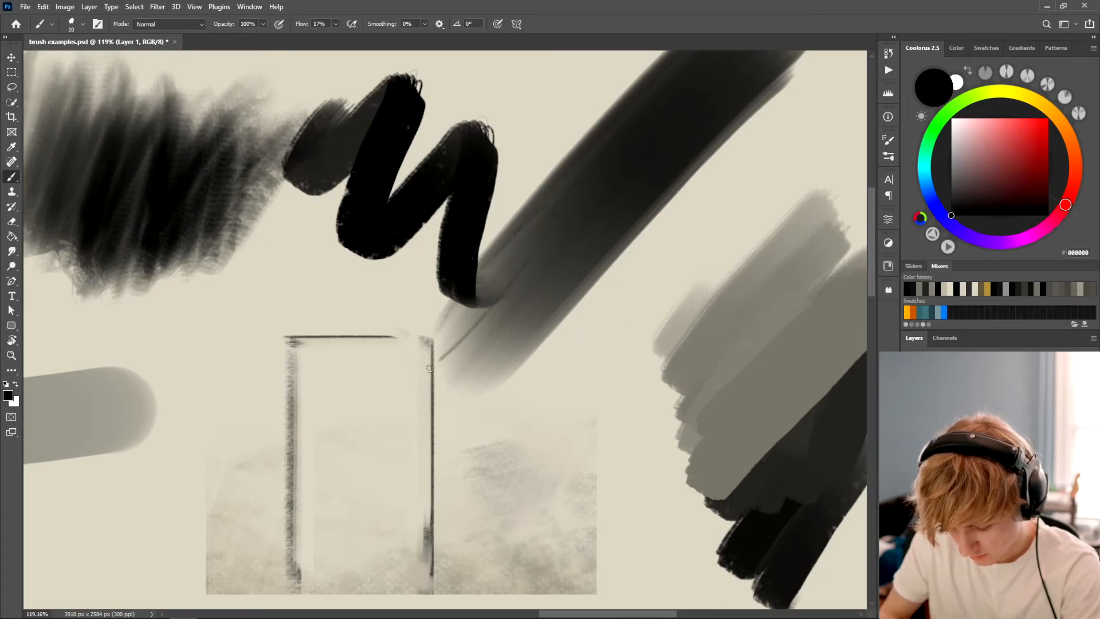
{"action": "mouse_move", "coordinate": [474, 327]}
{"action": "left_mouse_down"}
{"action": "mouse_move", "coordinate": [418, 353]}
{"action": "mouse_move", "coordinate": [532, 240]}
{"action": "mouse_move", "coordinate": [487, 344]}
{"action": "mouse_move", "coordinate": [503, 326]}
{"action": "left_mouse_up"}
Vary the brush size up to 80 px and down to 40 px, and undo the thin looping lines
{"action": "key", "text": "bracketright"}
{"action": "key", "text": "bracketright"}
{"action": "key", "text": "bracketright"}
{"action": "key", "text": "bracketright"}
{"action": "key", "text": "bracketright"}
{"action": "key", "text": "bracketright"}
{"action": "key", "text": "bracketright"}
{"action": "key", "text": "bracketright"}
{"action": "key", "text": "bracketright"}
{"action": "key", "text": "bracketright"}
{"action": "key", "text": "bracketright"}
{"action": "key", "text": "bracketright"}
{"action": "key", "text": "bracketright"}
{"action": "key", "text": "bracketright"}
{"action": "key", "text": "bracketright"}
{"action": "key", "text": "bracketright"}
{"action": "key", "text": "bracketright"}
{"action": "key", "text": "bracketright"}
{"action": "key", "text": "bracketright"}
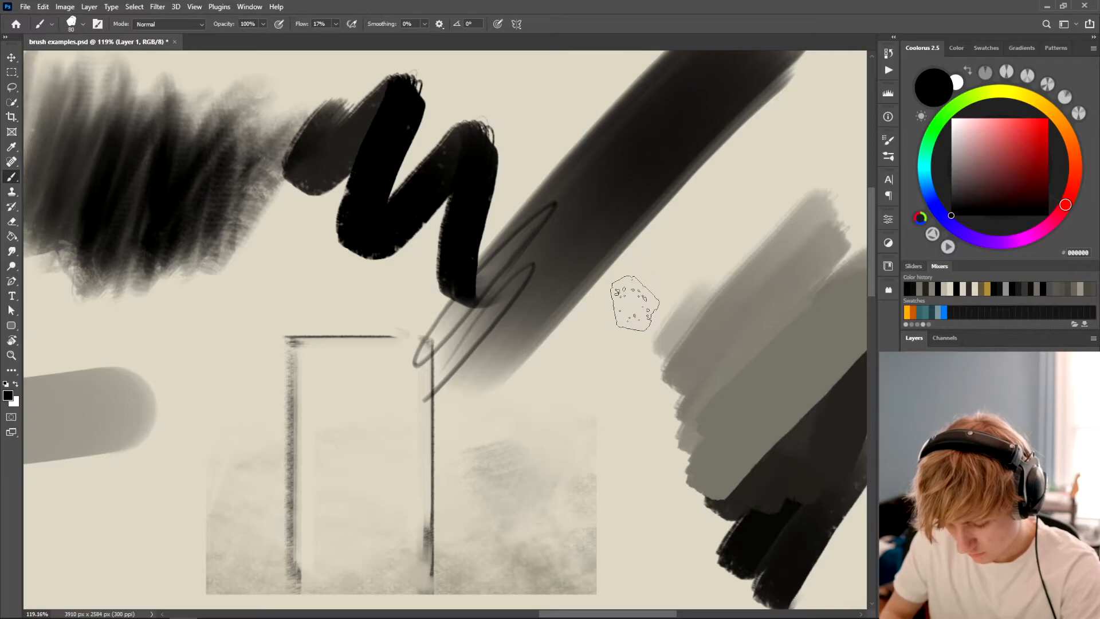
{"action": "key", "text": "bracketleft"}
{"action": "key", "text": "bracketleft"}
{"action": "key", "text": "bracketleft"}
{"action": "key", "text": "bracketleft"}
{"action": "key", "text": "bracketleft"}
{"action": "key", "text": "bracketleft"}
{"action": "key", "text": "bracketleft"}
{"action": "key", "text": "bracketleft"}
{"action": "key", "text": "bracketleft"}
{"action": "key", "text": "ctrl+z"}
{"action": "key", "text": "ctrl+z"}
{"action": "key", "text": "ctrl+z"}
{"action": "key", "text": "ctrl+z"}
{"action": "key", "text": "bracketleft"}
{"action": "key", "text": "bracketleft"}
{"action": "key", "text": "bracketleft"}
{"action": "key", "text": "bracketleft"}
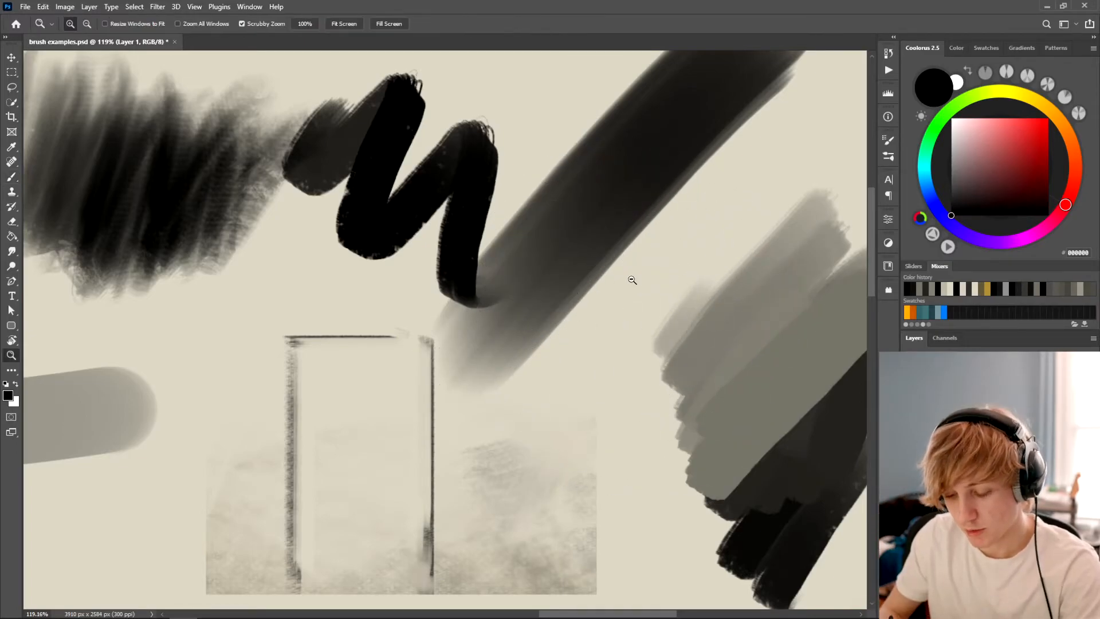
{"action": "left_click_drag", "start_coordinate": [639, 281], "coordinate": [587, 281]}
{"action": "left_click_drag", "start_coordinate": [636, 349], "coordinate": [589, 344]}
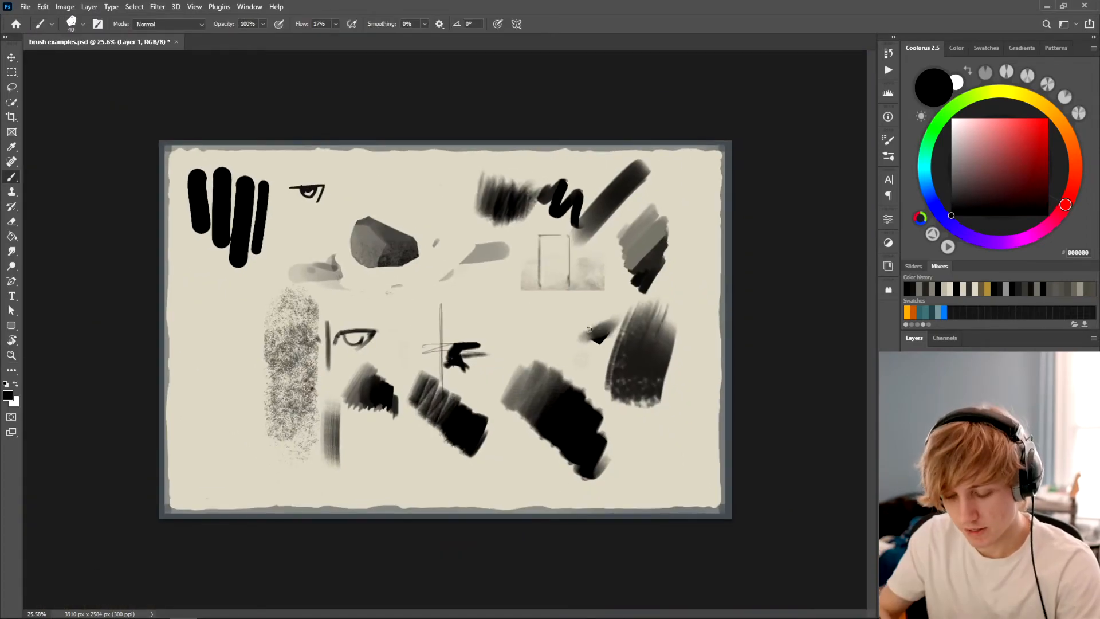
Choose the first hard round preset and try strokes around the rock at sizes up to 625 px, undoing them
{"action": "left_click", "coordinate": [82, 24]}
{"action": "left_click", "coordinate": [27, 153]}
{"action": "left_click_drag", "start_coordinate": [319, 233], "coordinate": [395, 294]}
{"action": "key", "text": "ctrl+z"}
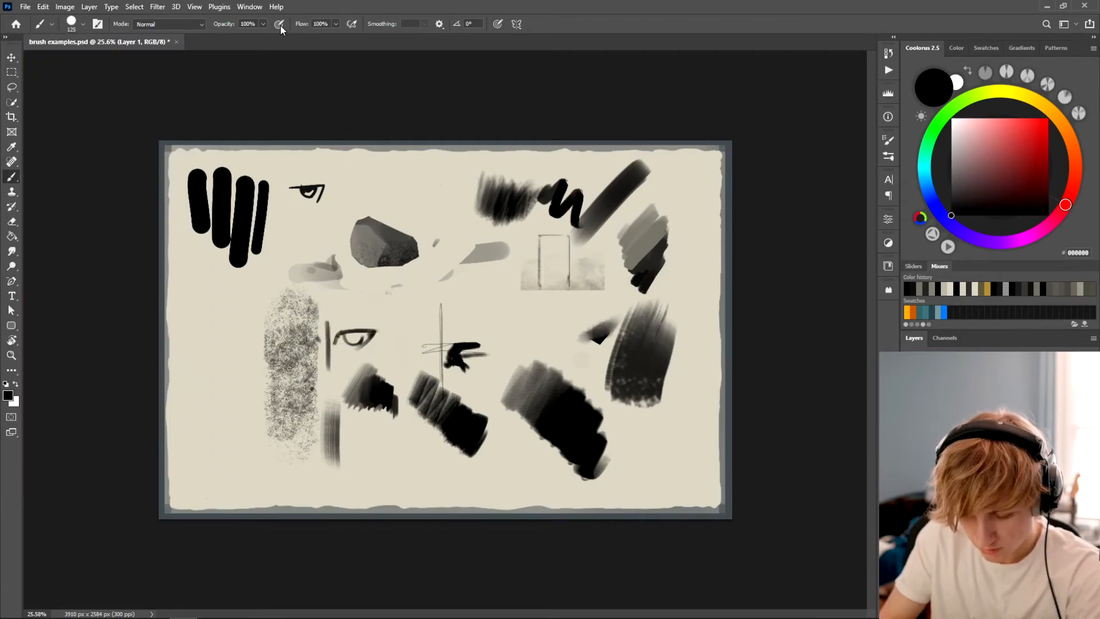
{"action": "mouse_move", "coordinate": [442, 193]}
{"action": "left_mouse_down"}
{"action": "mouse_move", "coordinate": [458, 280]}
{"action": "mouse_move", "coordinate": [494, 298]}
{"action": "mouse_move", "coordinate": [504, 320]}
{"action": "left_mouse_up"}
{"action": "key", "text": "ctrl+z"}
{"action": "key", "text": "ctrl+z"}
Reduce the hard round brush to 40 px with pressure-controlled size and draw a black outlined eye between the rock and door sketches
{"action": "key", "text": "bracketleft"}
{"action": "key", "text": "bracketleft"}
{"action": "key", "text": "bracketleft"}
{"action": "key", "text": "bracketleft"}
{"action": "key", "text": "bracketleft"}
{"action": "key", "text": "bracketleft"}
{"action": "left_click_drag", "start_coordinate": [444, 298], "coordinate": [503, 285]}
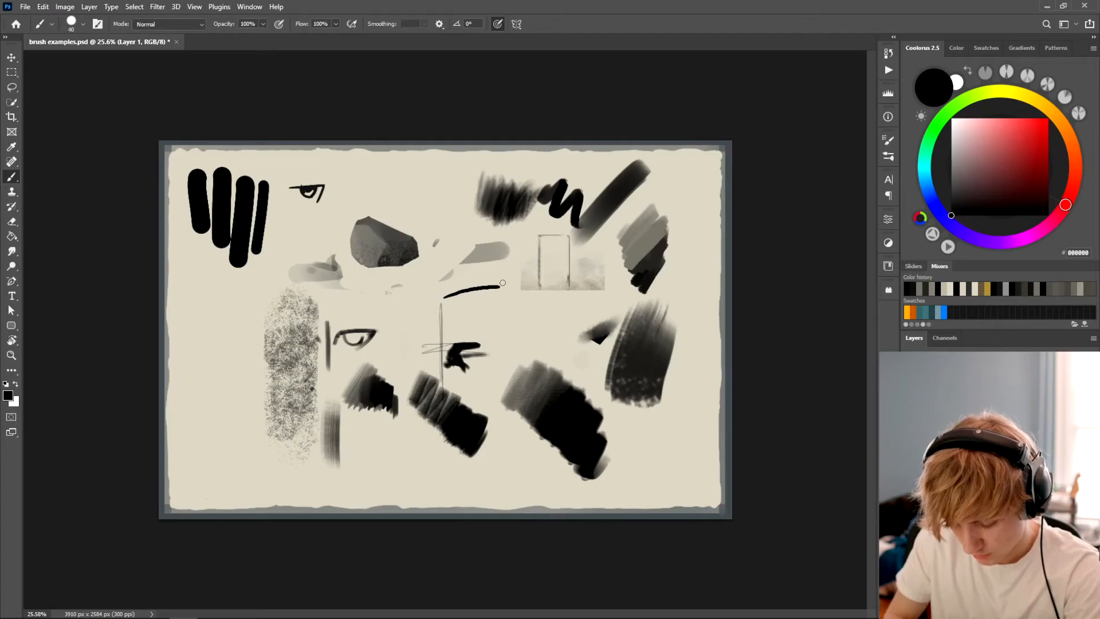
{"action": "key", "text": "ctrl+z"}
{"action": "left_click_drag", "start_coordinate": [436, 317], "coordinate": [511, 275]}
{"action": "key", "text": "ctrl+z"}
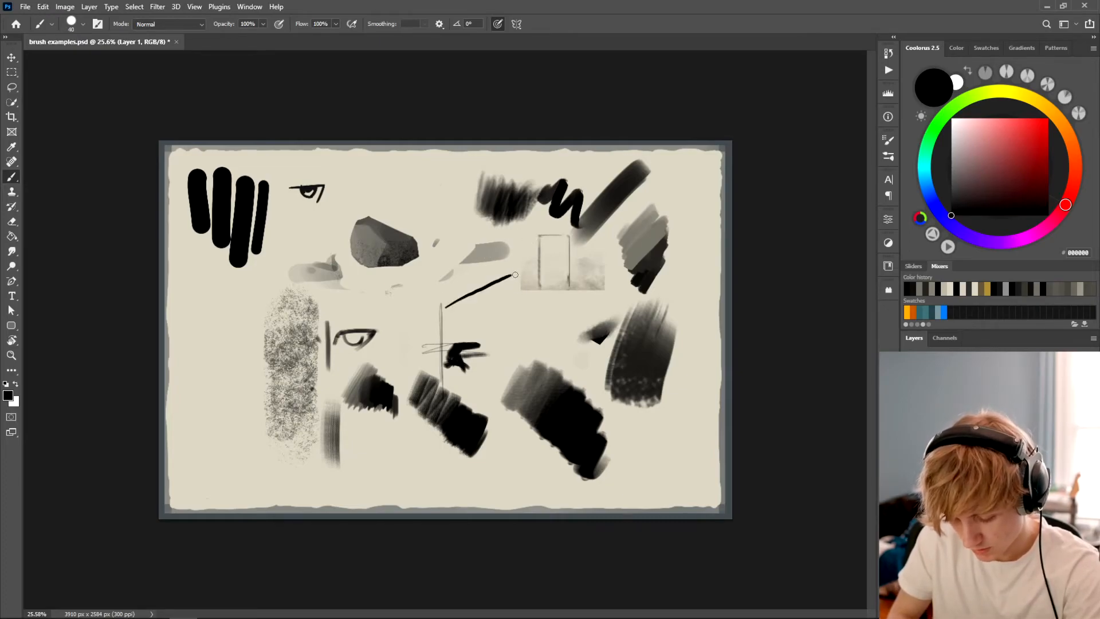
{"action": "left_click_drag", "start_coordinate": [441, 302], "coordinate": [504, 267]}
Choose the second 125 px hard round preset and try strokes over the outlined eye, undoing them
{"action": "left_click", "coordinate": [83, 24]}
{"action": "left_click", "coordinate": [47, 156]}
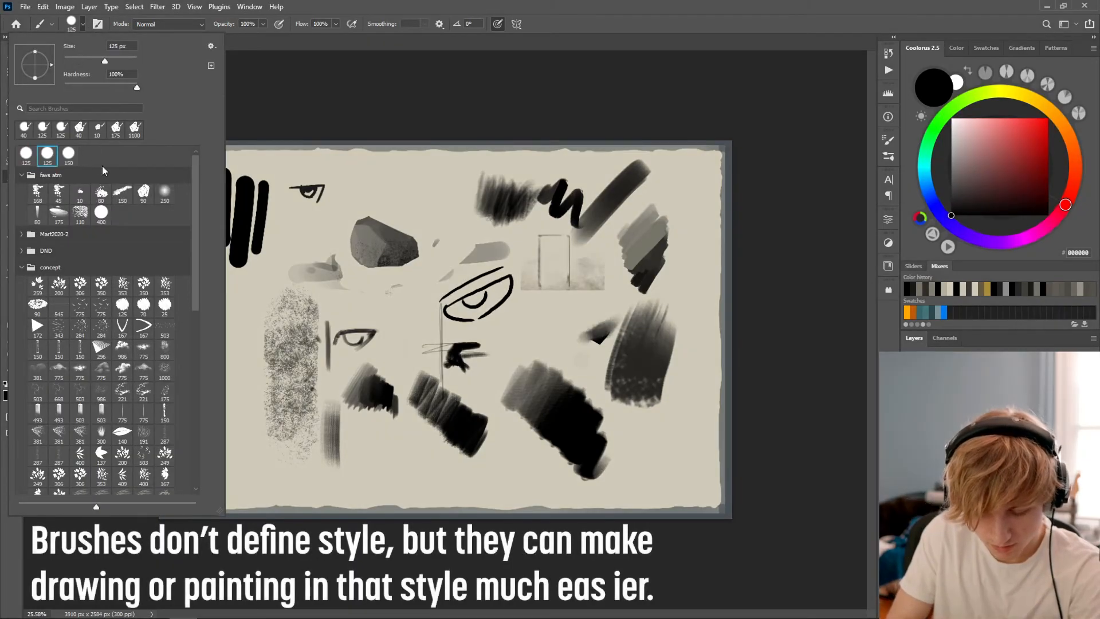
{"action": "mouse_move", "coordinate": [426, 274]}
{"action": "left_mouse_down"}
{"action": "mouse_move", "coordinate": [403, 320]}
{"action": "mouse_move", "coordinate": [470, 285]}
{"action": "mouse_move", "coordinate": [477, 303]}
{"action": "mouse_move", "coordinate": [502, 286]}
{"action": "left_mouse_up"}
{"action": "key", "text": "ctrl+z"}
{"action": "left_click", "coordinate": [501, 26]}
{"action": "key", "text": "ctrl+z"}
Set the colour to pale blue D1E5ED, fill the outlined eye with a 30 px brush, and undo the fill and iris
{"action": "left_click", "coordinate": [963, 125]}
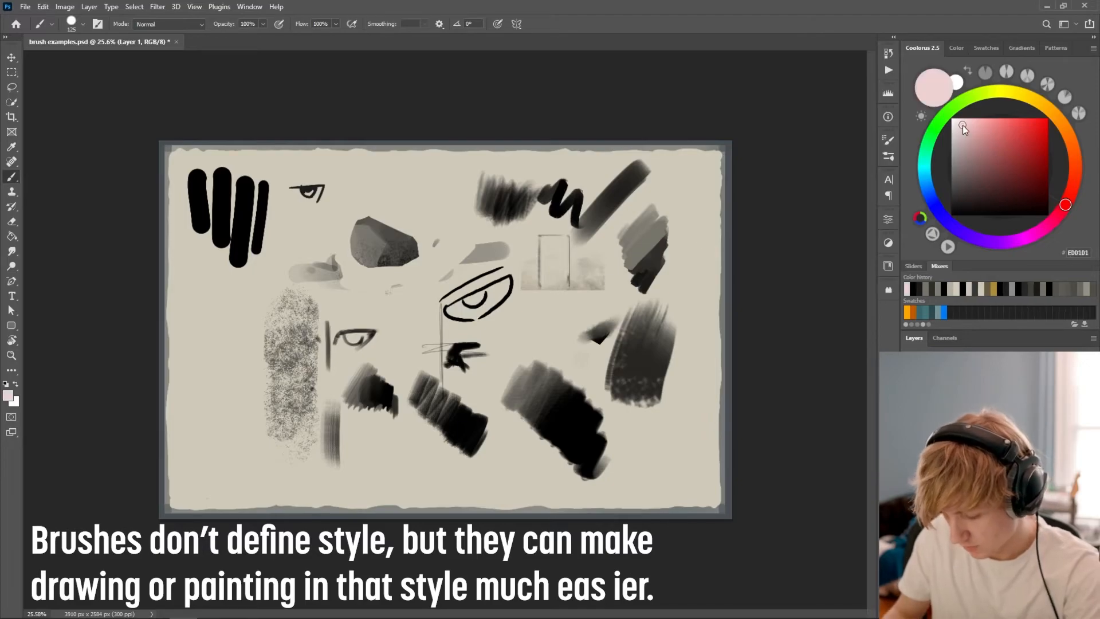
{"action": "left_click", "coordinate": [925, 177]}
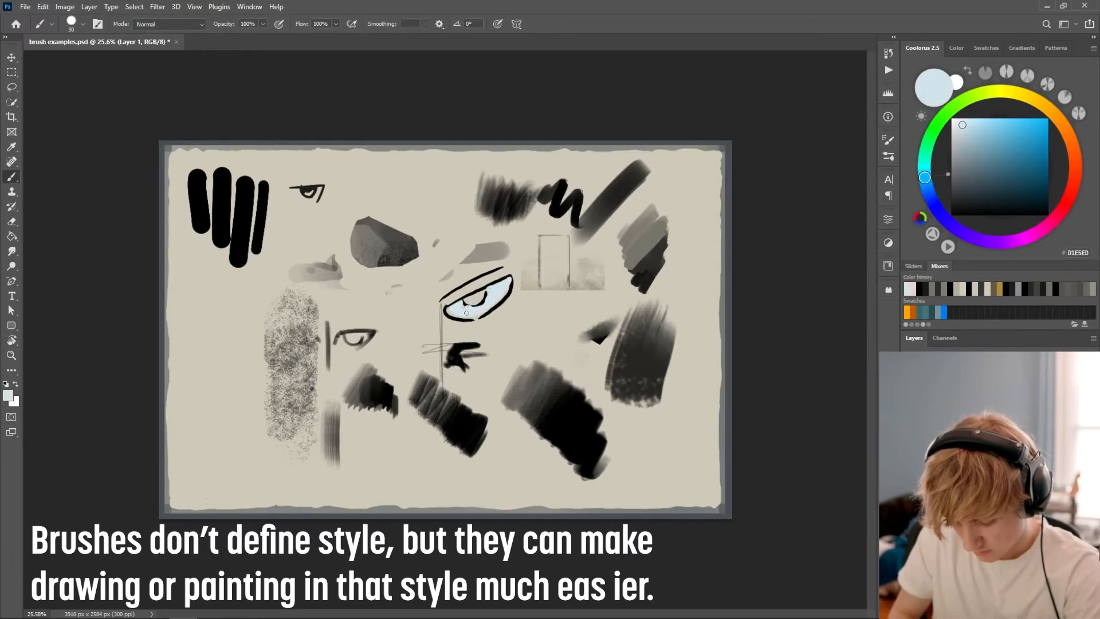
{"action": "key", "text": "ctrl+z"}
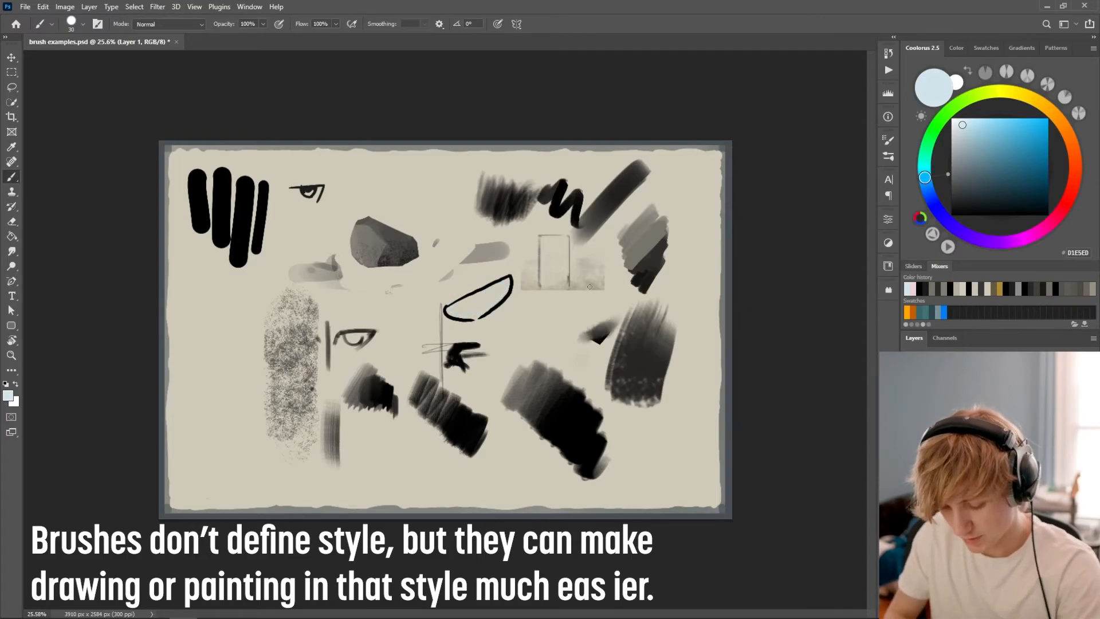
Enlarge the brush to 90 px, paint a solid pale blue blob below the door sketch, and choose the 250 px soft round preset
{"action": "key", "text": "bracketright"}
{"action": "key", "text": "bracketright"}
{"action": "key", "text": "bracketright"}
{"action": "key", "text": "bracketright"}
{"action": "key", "text": "bracketright"}
{"action": "mouse_move", "coordinate": [524, 315]}
{"action": "left_mouse_down"}
{"action": "mouse_move", "coordinate": [550, 313]}
{"action": "mouse_move", "coordinate": [572, 332]}
{"action": "left_mouse_up"}
{"action": "left_click", "coordinate": [82, 24]}
{"action": "left_click", "coordinate": [164, 194]}
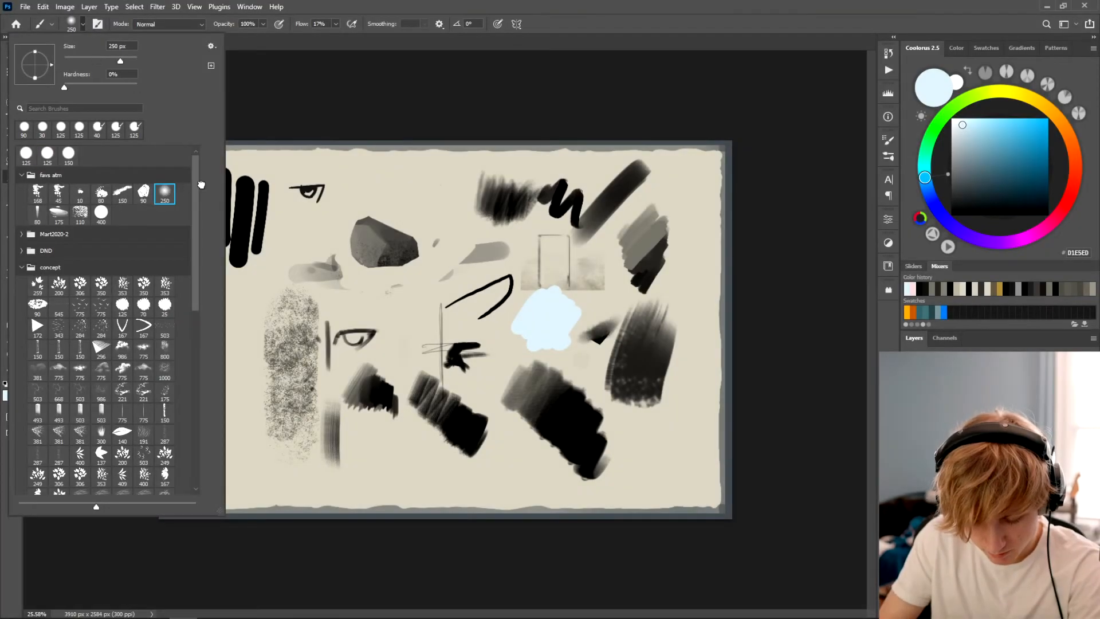
Shade the pale blue blob with the 250 px soft round brush, using a more saturated blue and light blue A3D5E9 sampled from it
{"action": "left_click", "coordinate": [1001, 155]}
{"action": "left_click_drag", "start_coordinate": [1009, 146], "coordinate": [1039, 131]}
{"action": "left_click_drag", "start_coordinate": [561, 337], "coordinate": [549, 344]}
{"action": "key", "text": "ctrl+z"}
{"action": "mouse_move", "coordinate": [580, 300]}
{"action": "left_mouse_down"}
{"action": "mouse_move", "coordinate": [558, 324]}
{"action": "mouse_move", "coordinate": [558, 345]}
{"action": "mouse_move", "coordinate": [586, 332]}
{"action": "left_mouse_up"}
{"action": "key", "text": "ctrl+z"}
{"action": "left_click", "coordinate": [555, 314], "text": "alt"}
{"action": "left_click_drag", "start_coordinate": [520, 346], "coordinate": [583, 272]}
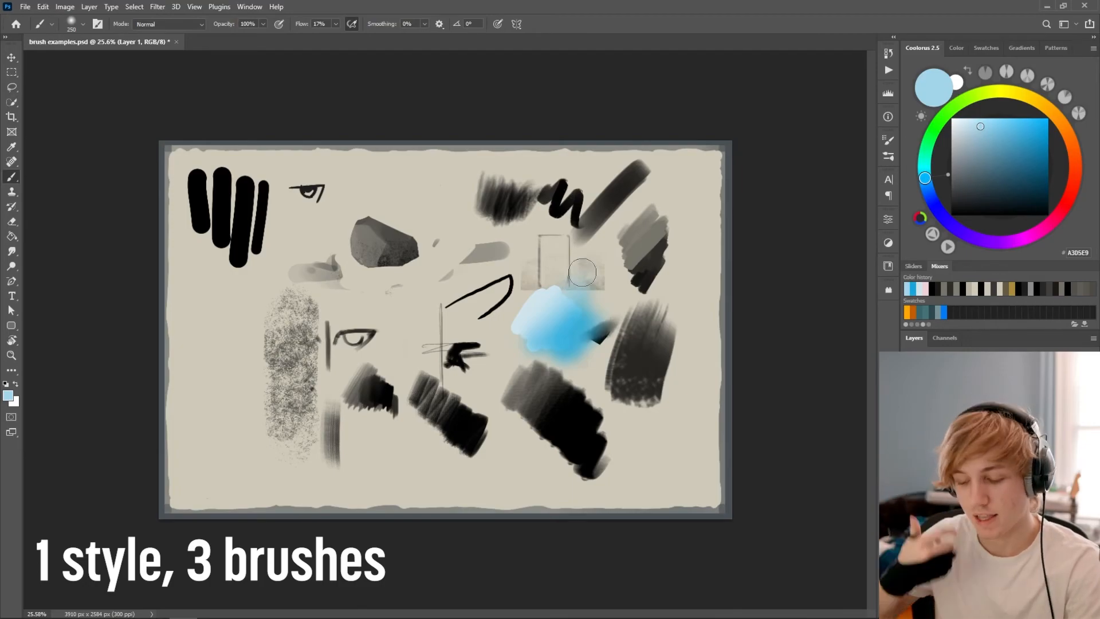
Undo the soft blue shading and the pale blue blob below the door sketch
{"action": "key", "text": "ctrl+z"}
{"action": "key", "text": "ctrl+z"}
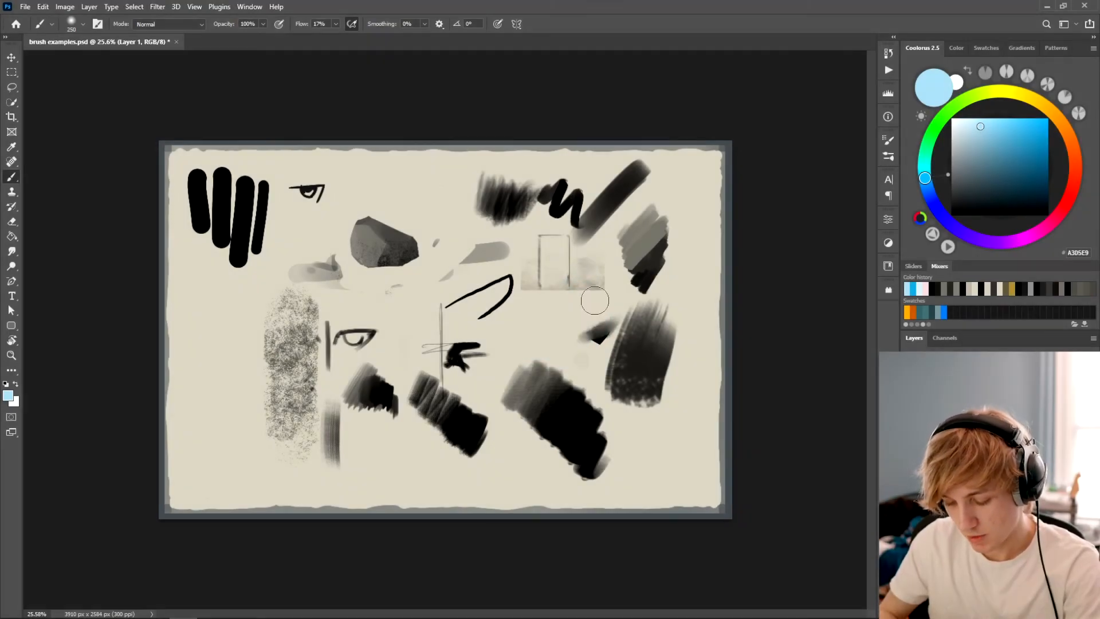
{"action": "key", "text": "ctrl+z"}
{"action": "key", "text": "ctrl+z"}
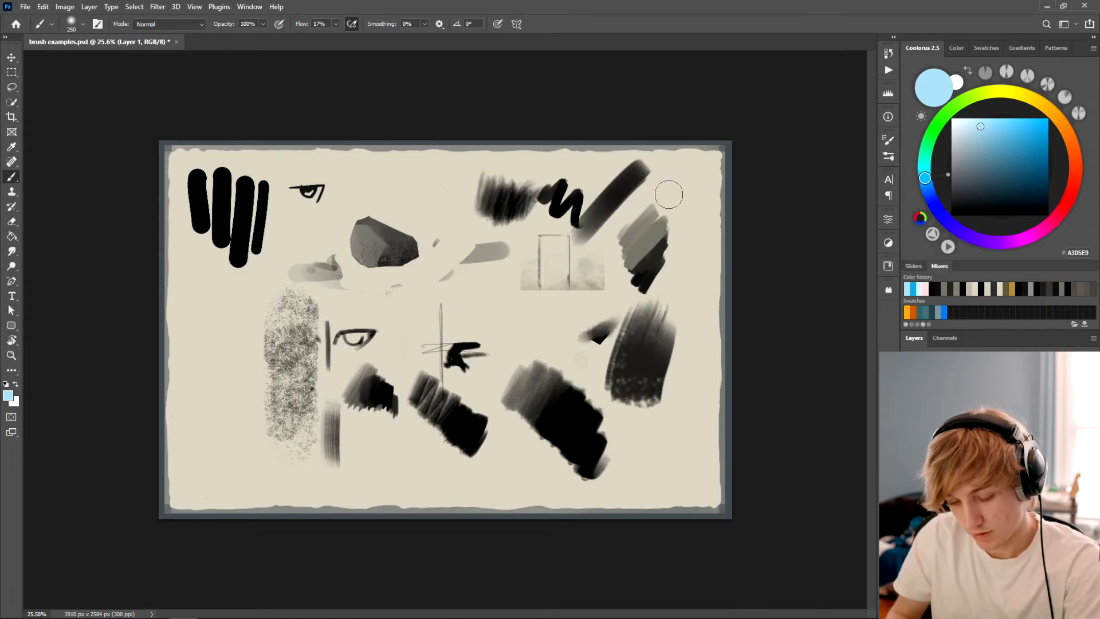
Choose the 90 px angular preset from the favs atm brush group, followed by the 250 px soft round preset
{"action": "left_click", "coordinate": [83, 23]}
{"action": "left_click", "coordinate": [143, 194]}
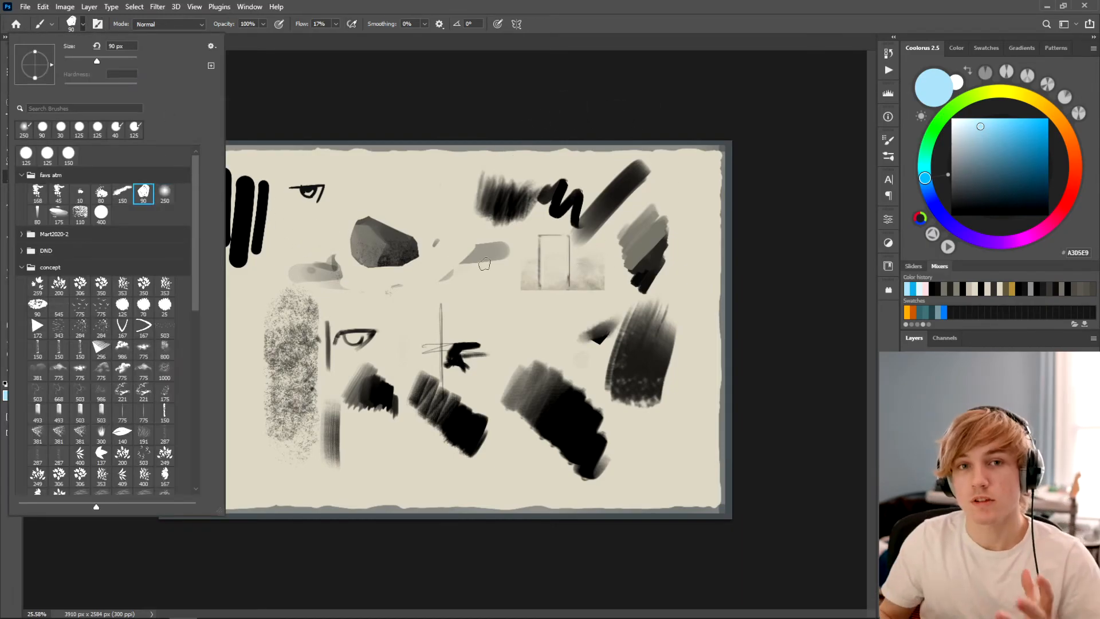
{"action": "left_click", "coordinate": [493, 311]}
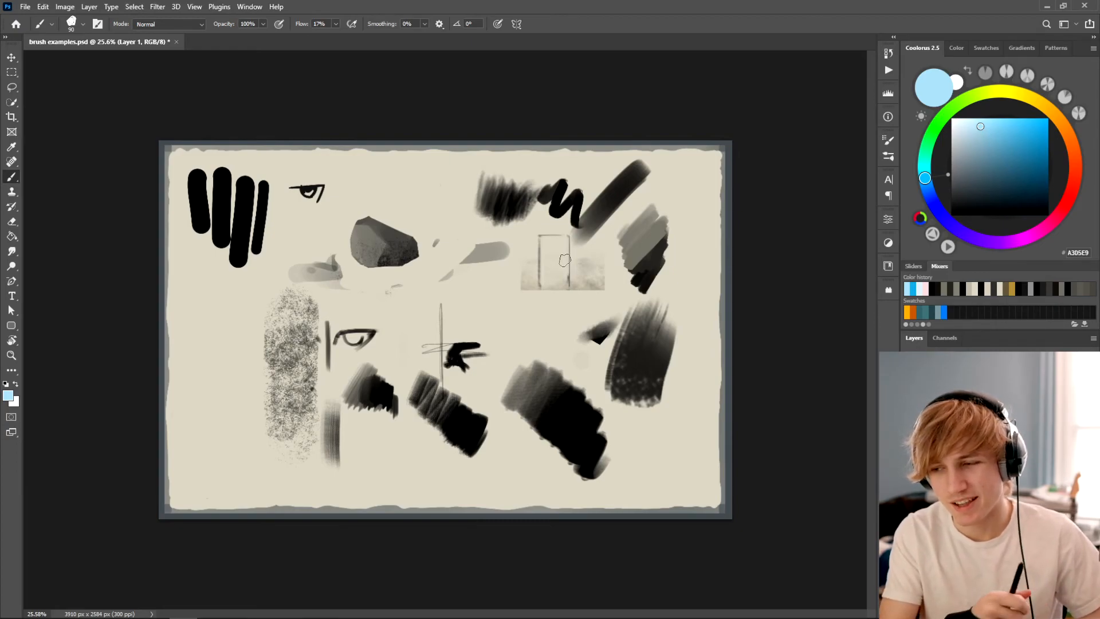
{"action": "left_click", "coordinate": [71, 23]}
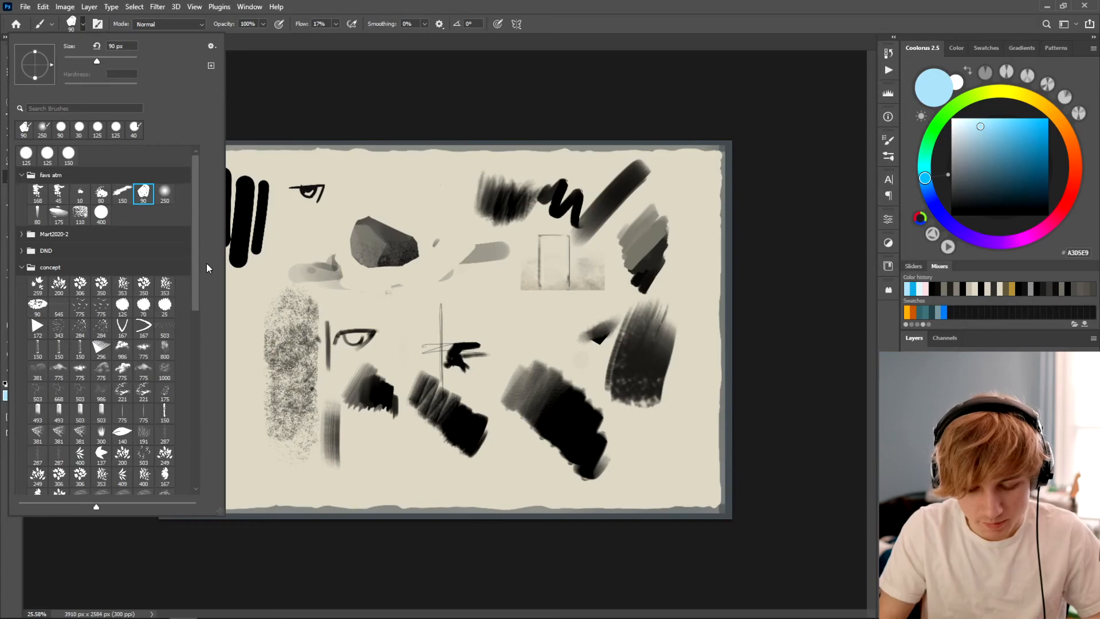
{"action": "left_click", "coordinate": [410, 313]}
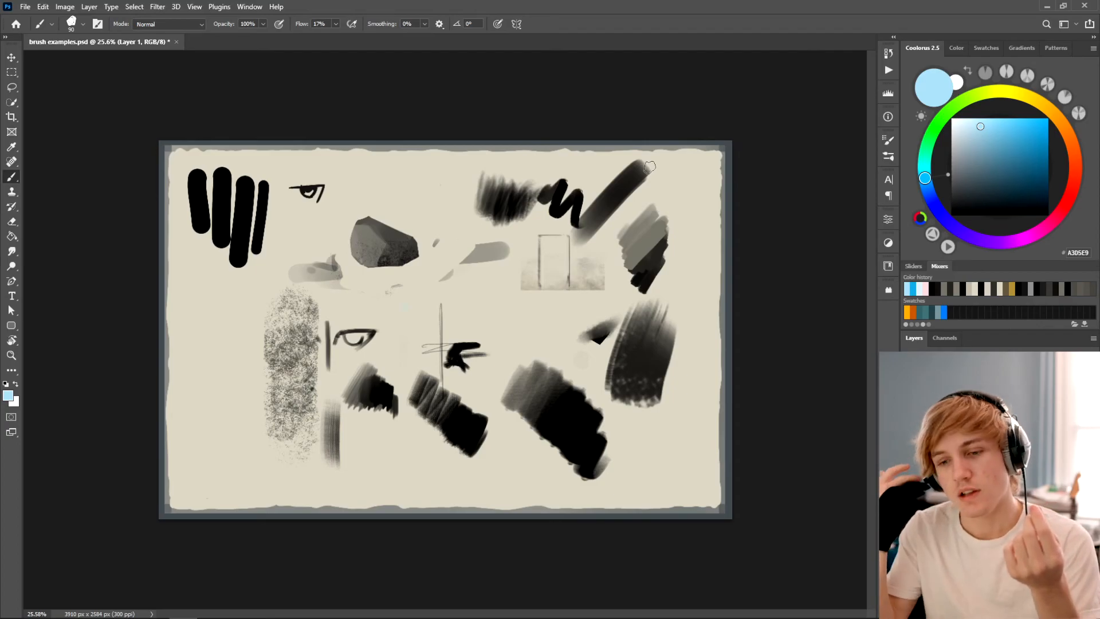
{"action": "left_click", "coordinate": [78, 23]}
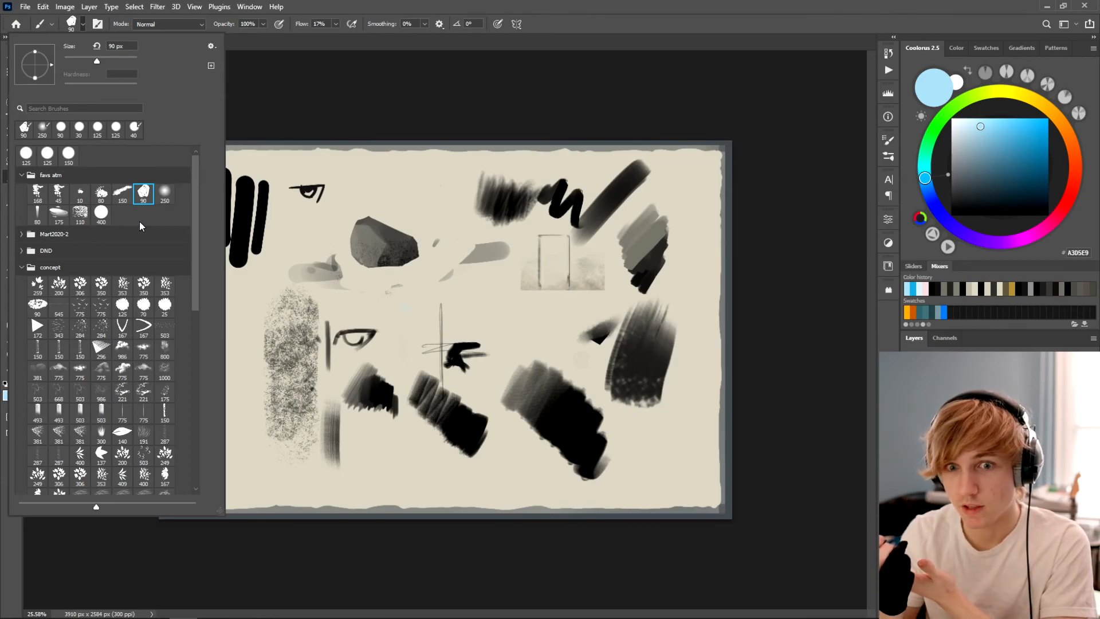
{"action": "left_click", "coordinate": [165, 193]}
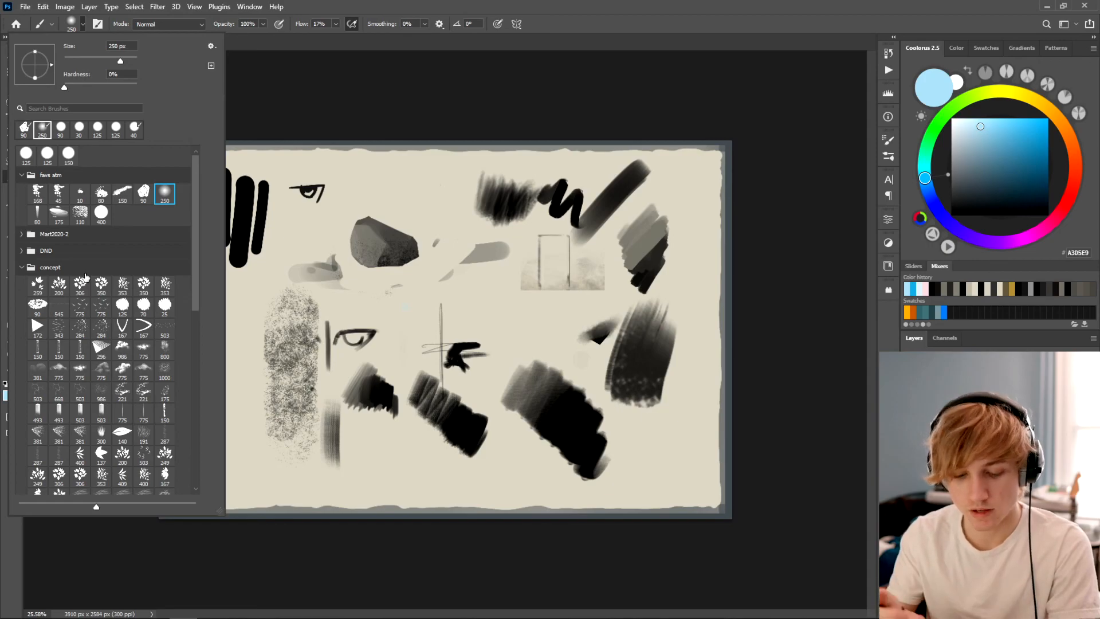
Choose the 110 px textured preset, reset the colour to black, and try strokes around the small eye and rock sketches, undoing them
{"action": "left_click", "coordinate": [80, 214]}
{"action": "left_click_drag", "start_coordinate": [319, 169], "coordinate": [311, 283]}
{"action": "key", "text": "ctrl+z"}
{"action": "key", "text": "d"}
{"action": "left_click_drag", "start_coordinate": [367, 166], "coordinate": [435, 226]}
{"action": "key", "text": "ctrl+z"}
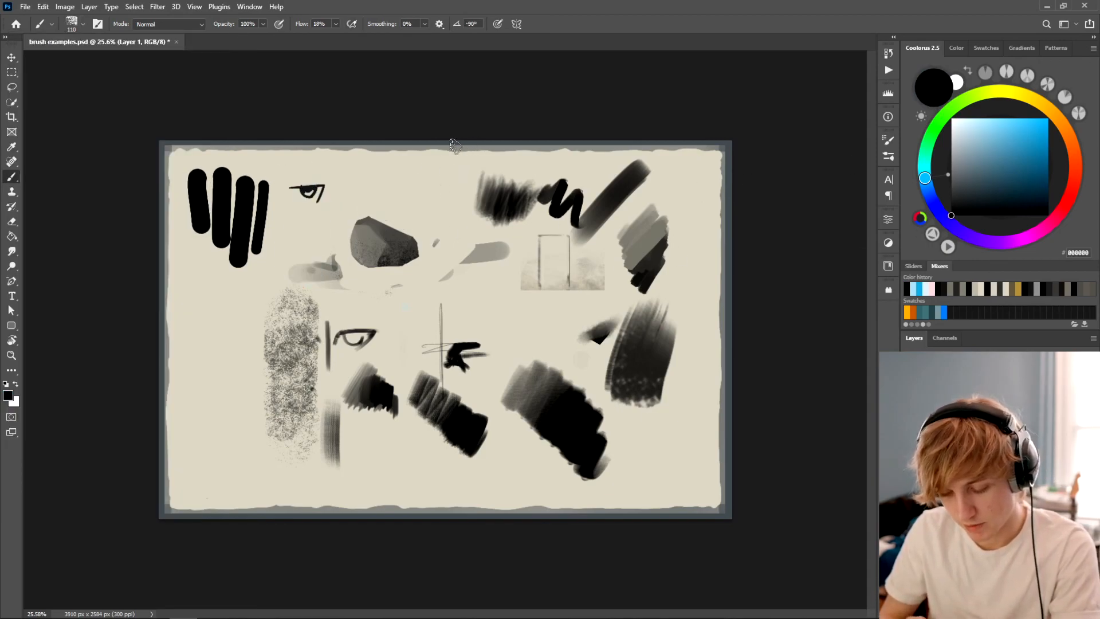